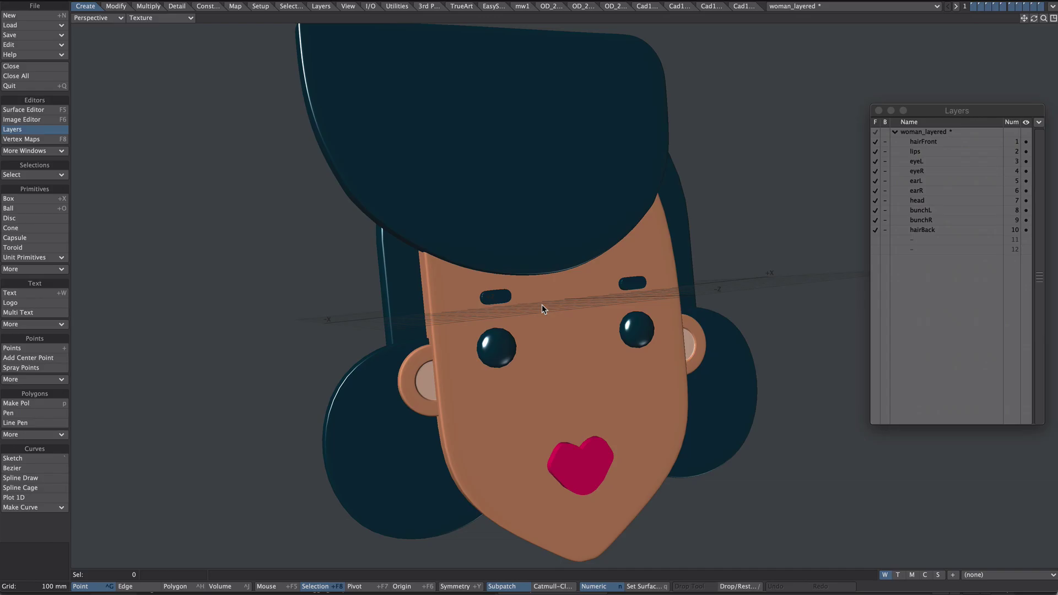
Step: Look over the layered head model and move the control null inside its box to preview the head rig
left_click_drag(540, 309, 567, 279, "alt")
left_click_drag(920, 142, 920, 232)
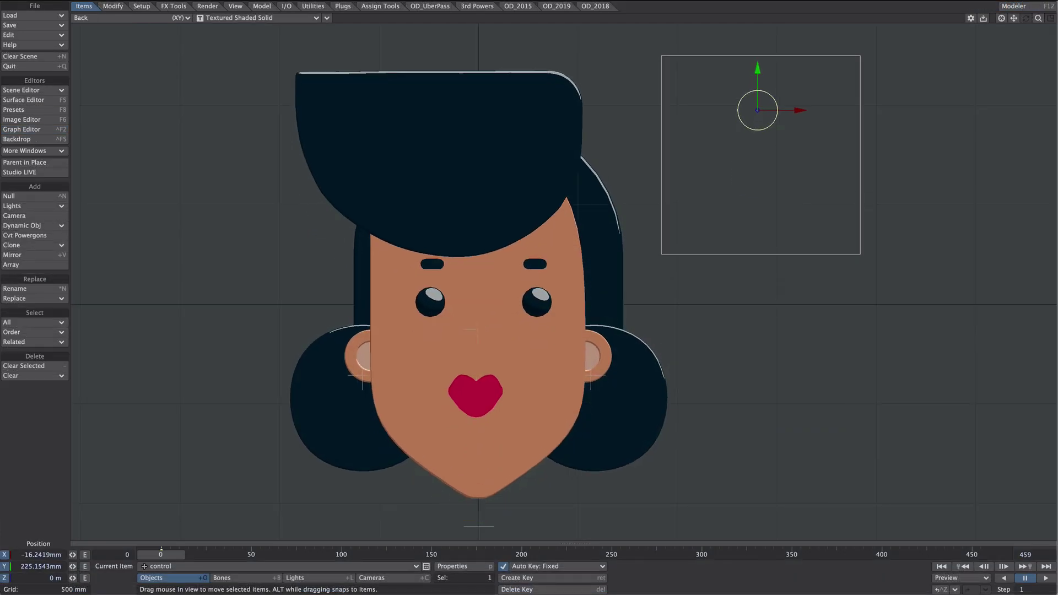
left_click_drag(758, 111, 692, 130)
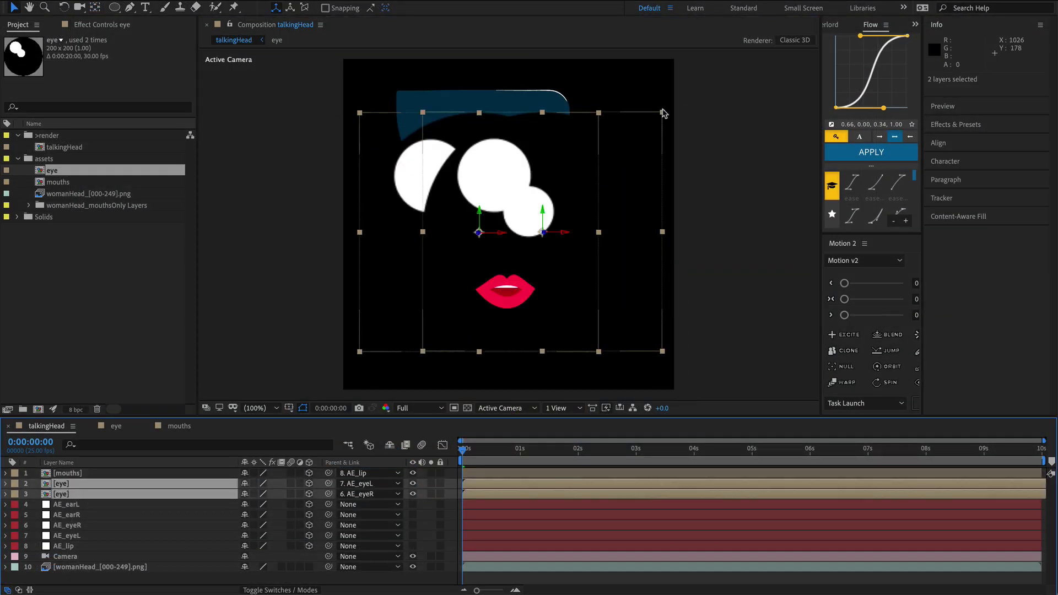
Step: In After Effects, scale the two eye layers down to fit the face and adjust the earing layer's ellipse size
left_click_drag(663, 110, 546, 198)
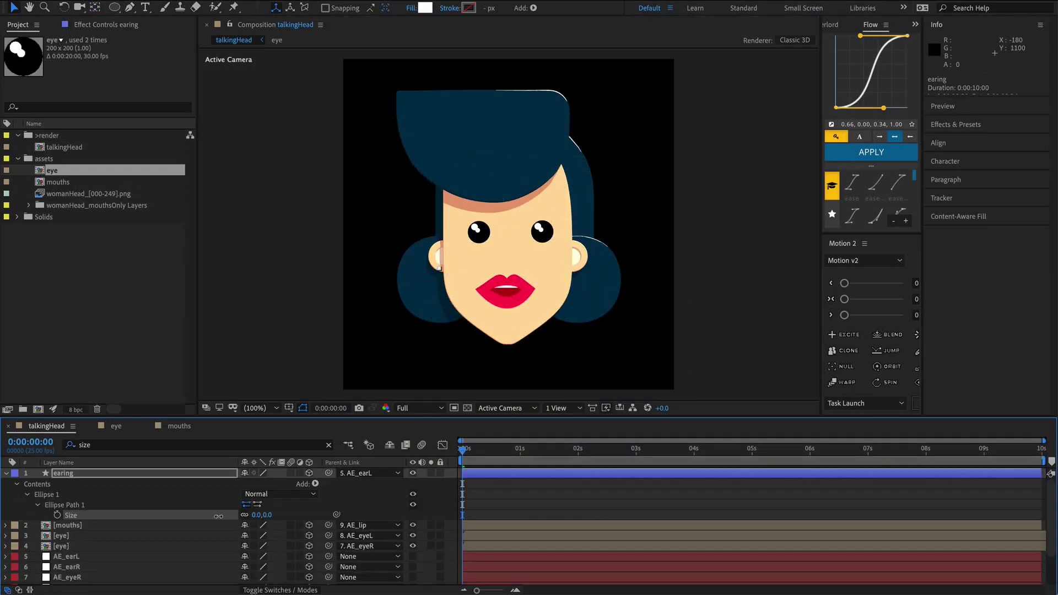
left_click_drag(220, 514, 274, 519)
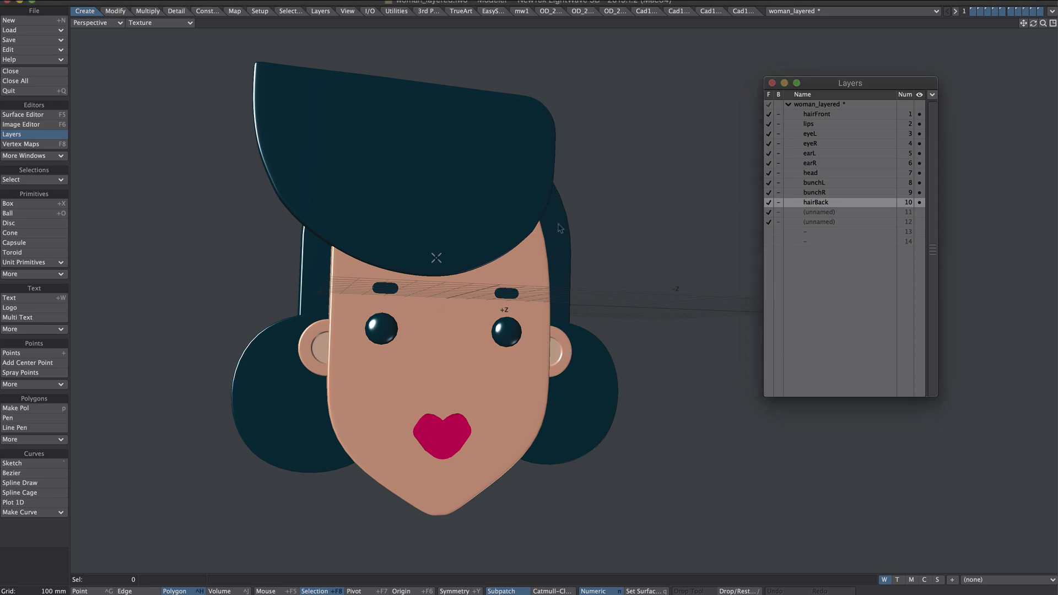
Step: Examine the head model's layers one at a time from lips through hairBack, and show all layers together again
left_click_drag(414, 235, 498, 296, "alt")
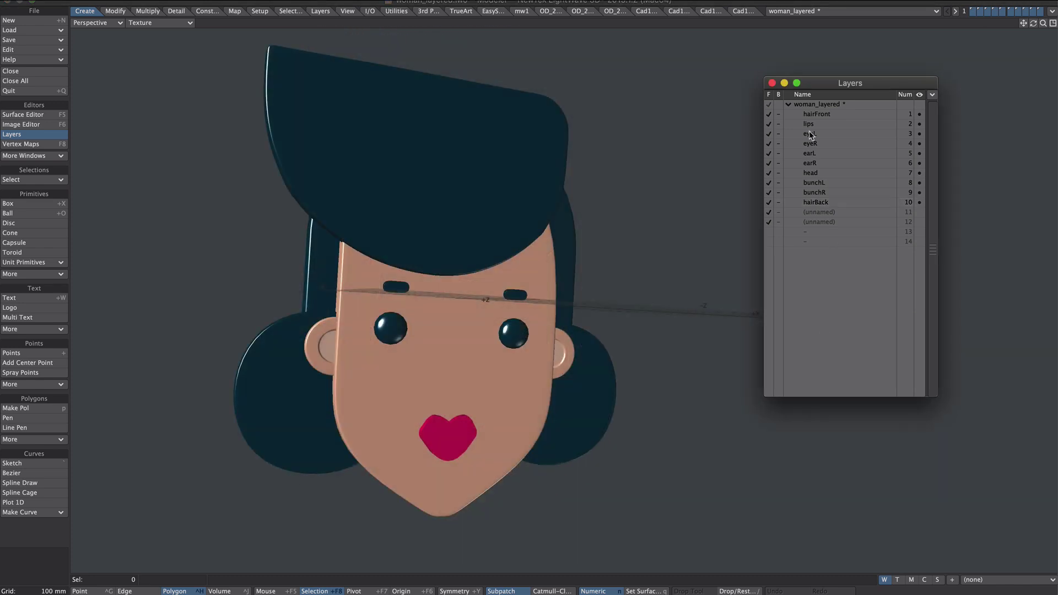
left_click(810, 124)
left_click(819, 136)
left_click(818, 144)
left_click(817, 154)
left_click(817, 164)
left_click(819, 174)
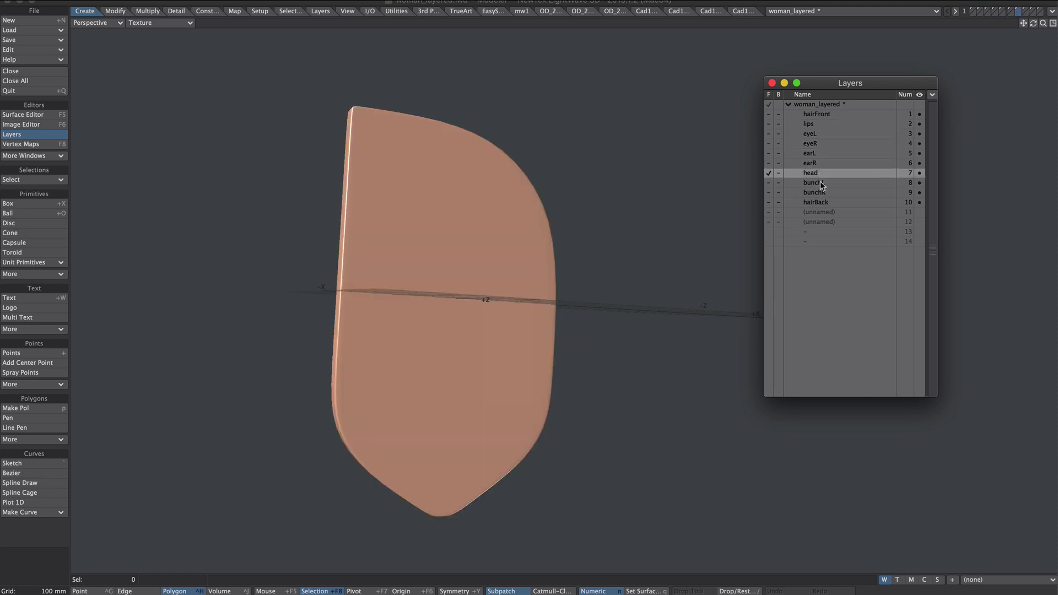
left_click(820, 184)
left_click(824, 193)
left_click(828, 203)
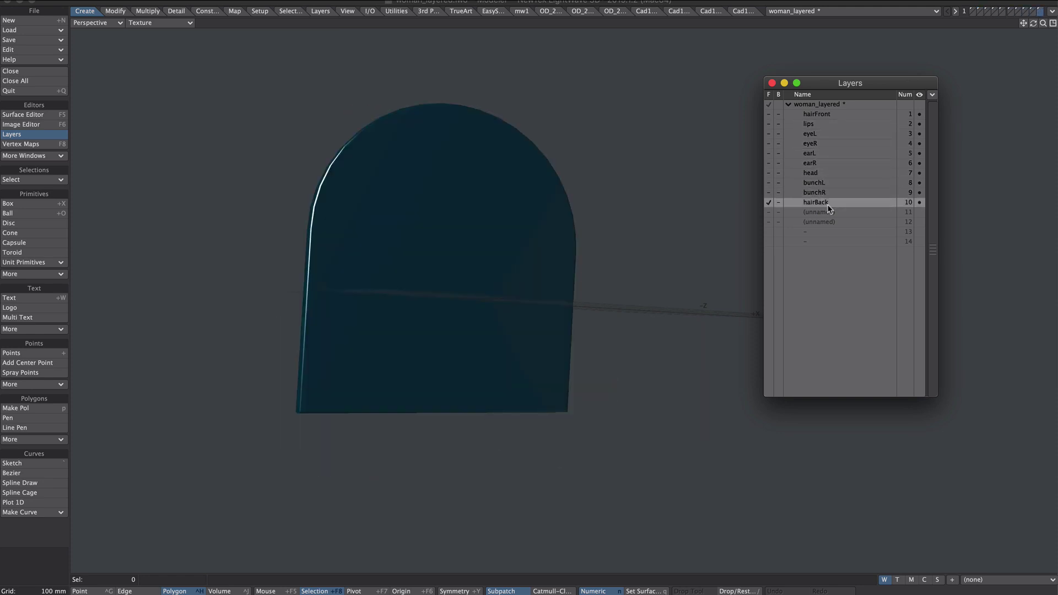
left_click(769, 104)
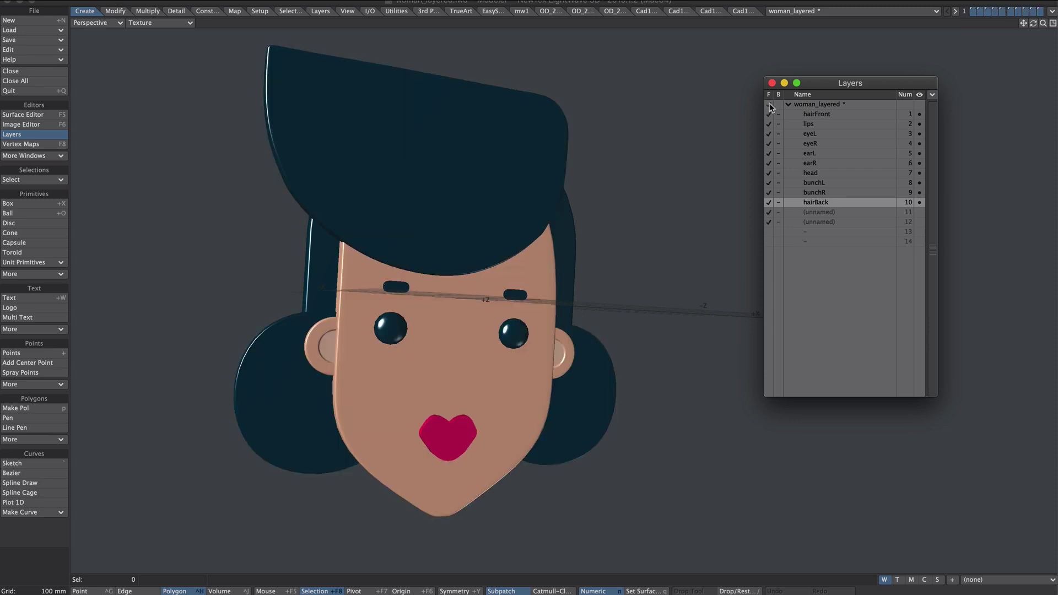
Step: Activate the Pivot Tool for the head model's layers
left_click(323, 12)
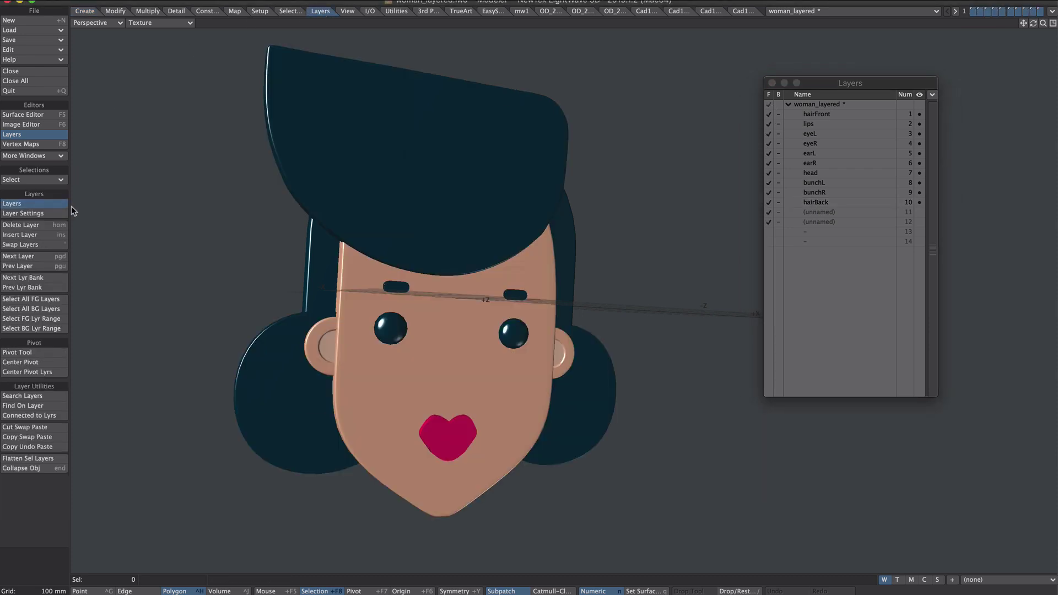
left_click(42, 353)
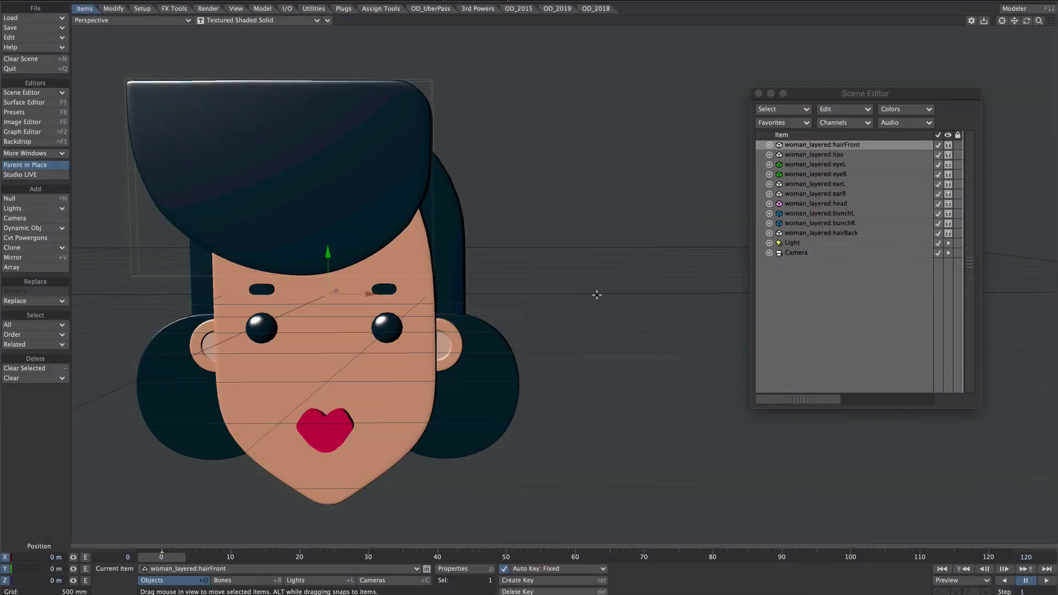
Step: Add a null named rig and place it below the chin at about Y -1.12 m, Z 190 mm
key("ctrl+n")
type("rig")
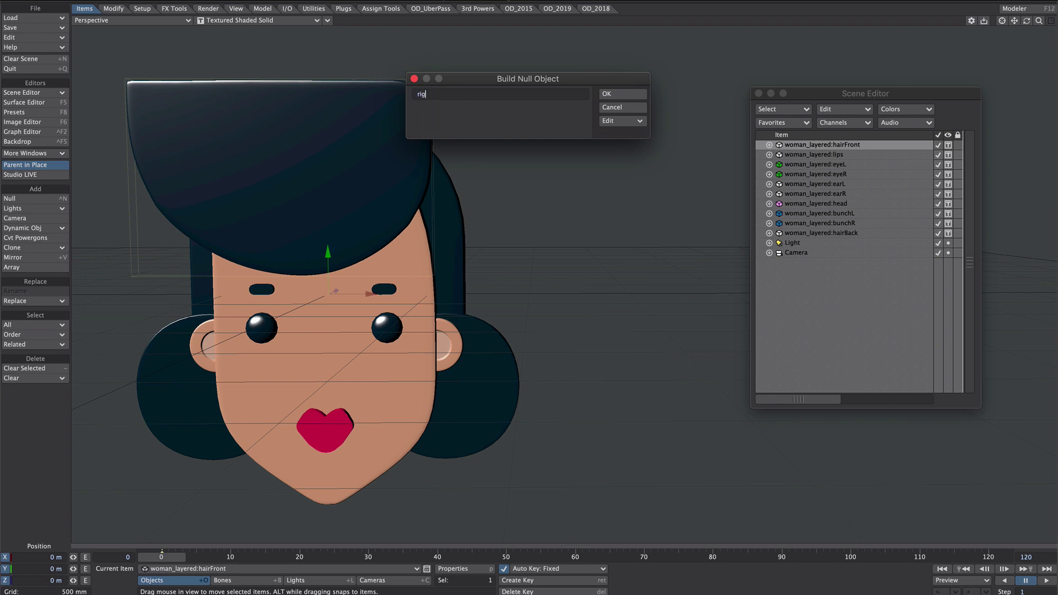
key("Return")
left_click_drag(456, 339, 231, 319, "alt")
left_click_drag(357, 238, 480, 442)
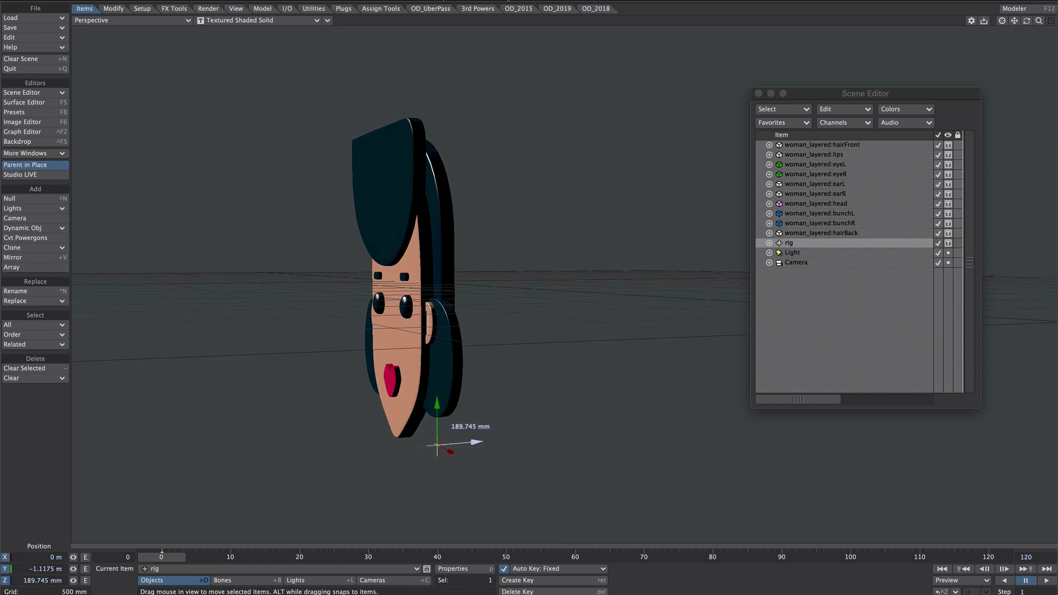
Step: Parent all the woman_layered objects, from hairFront to hairBack, to the rig null and select rig
left_click(821, 144)
left_click(810, 233, "shift")
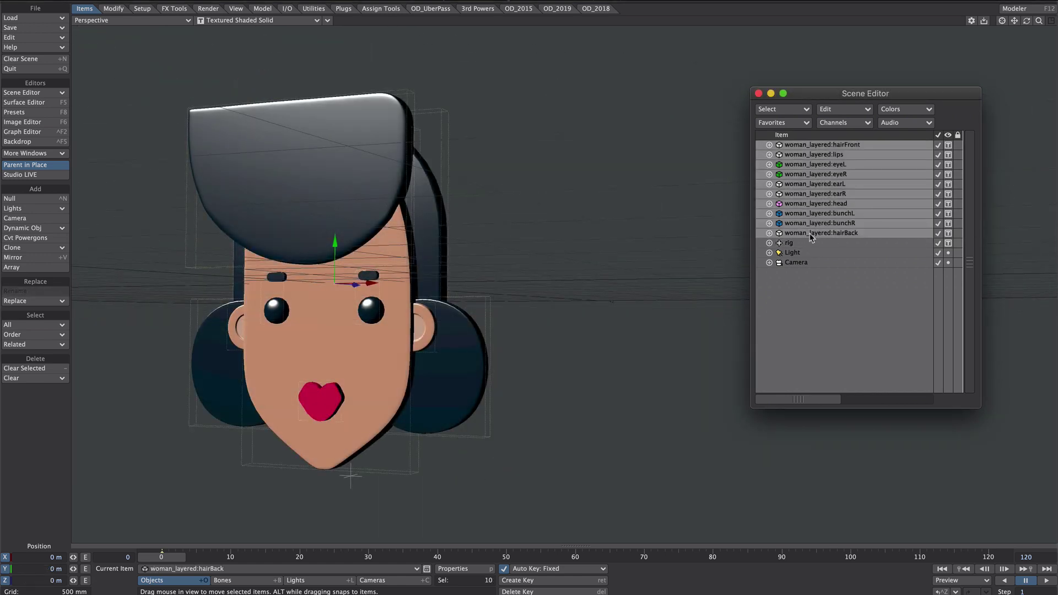
left_click_drag(804, 233, 792, 243)
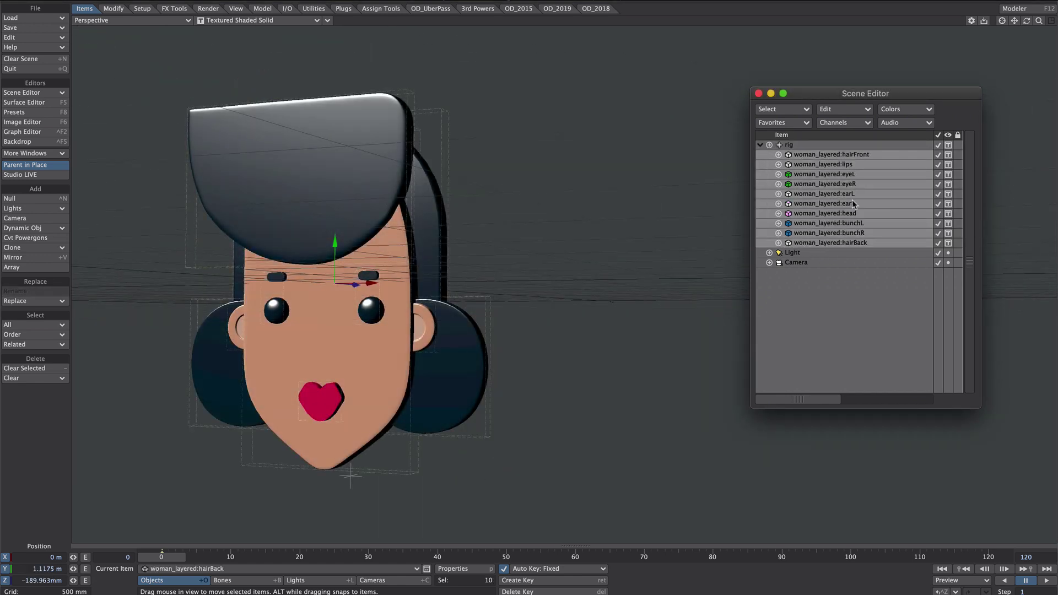
left_click(798, 145)
left_click(584, 390)
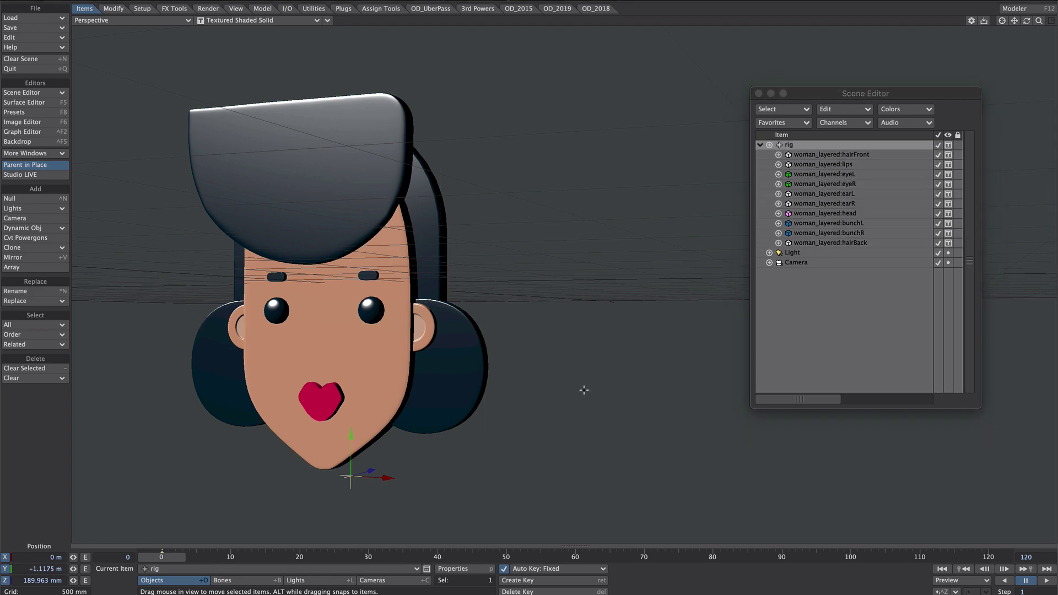
Step: In the Back view, add a null named base with the Box shape
key("1")
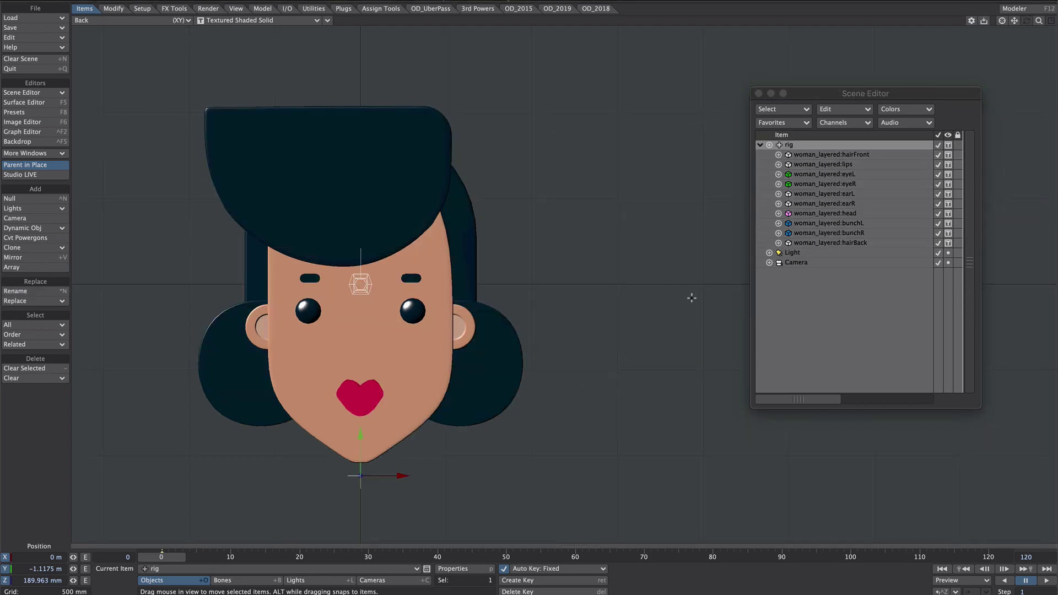
key("ctrl+n")
type("base")
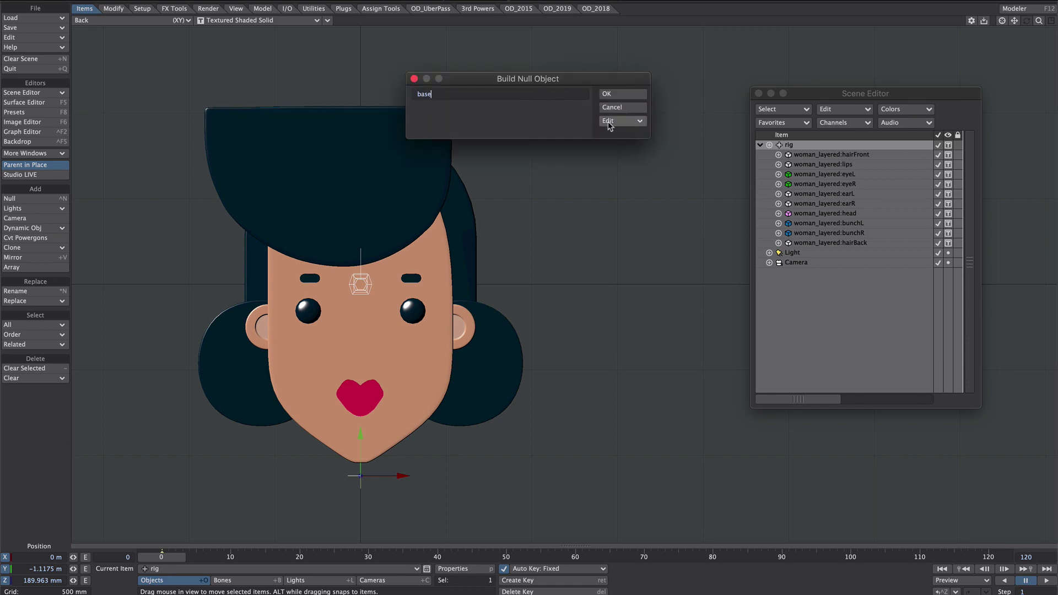
left_click(612, 121)
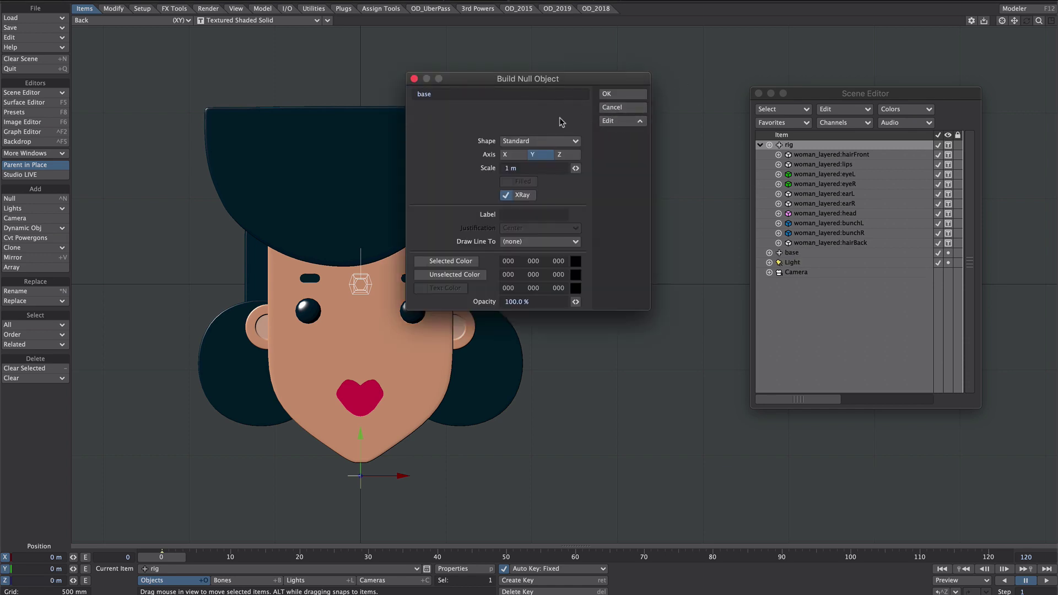
left_click(507, 145)
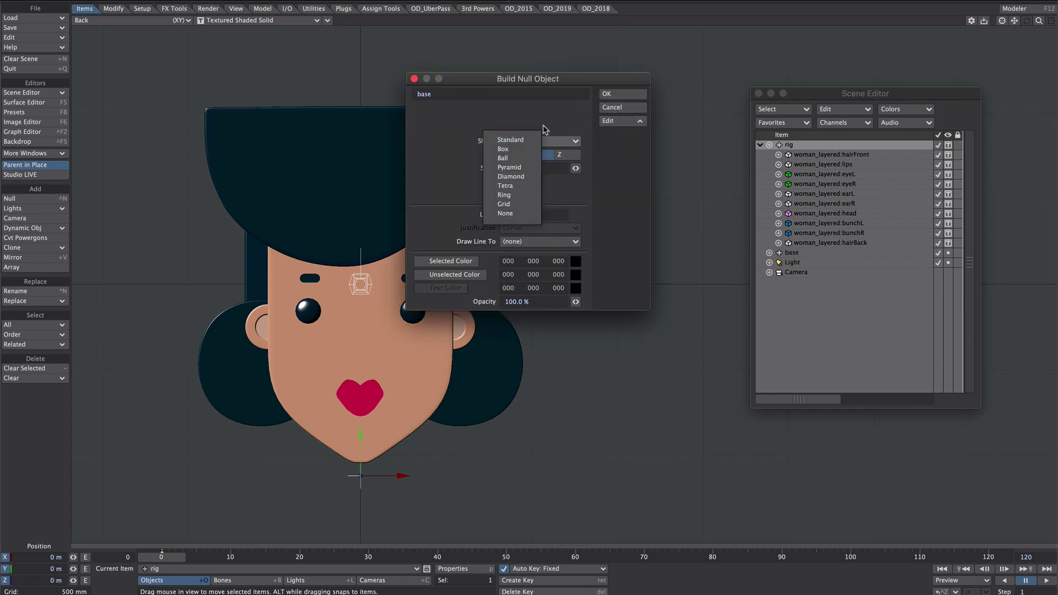
left_click(510, 150)
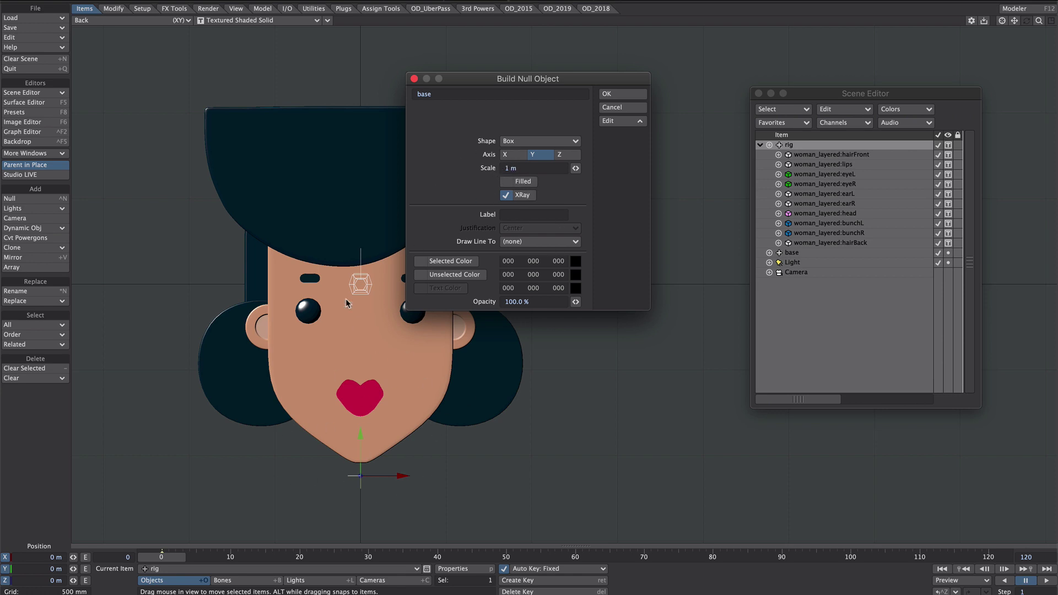
left_click(614, 96)
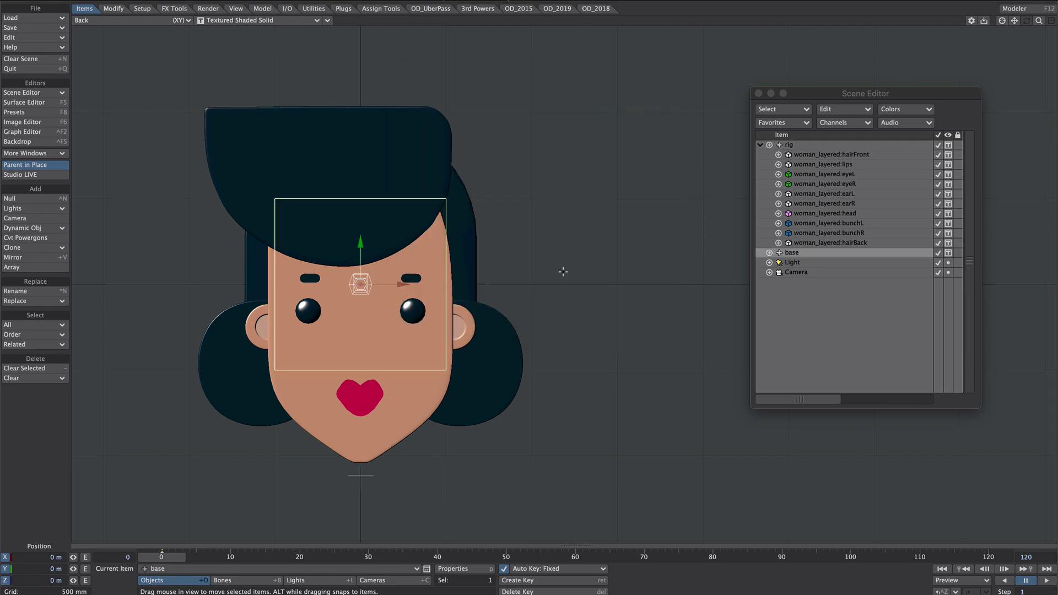
Step: Add a null named control with the Ring shape on the Z axis, scaled down to fit well inside the box
key("ctrl+n")
type("control")
left_click(623, 120)
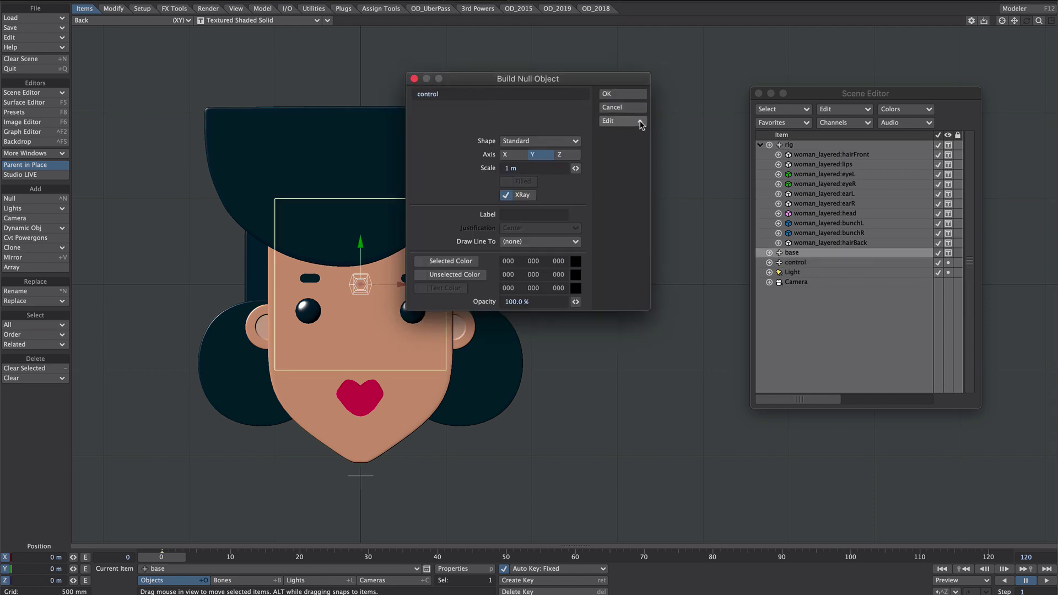
left_click(532, 141)
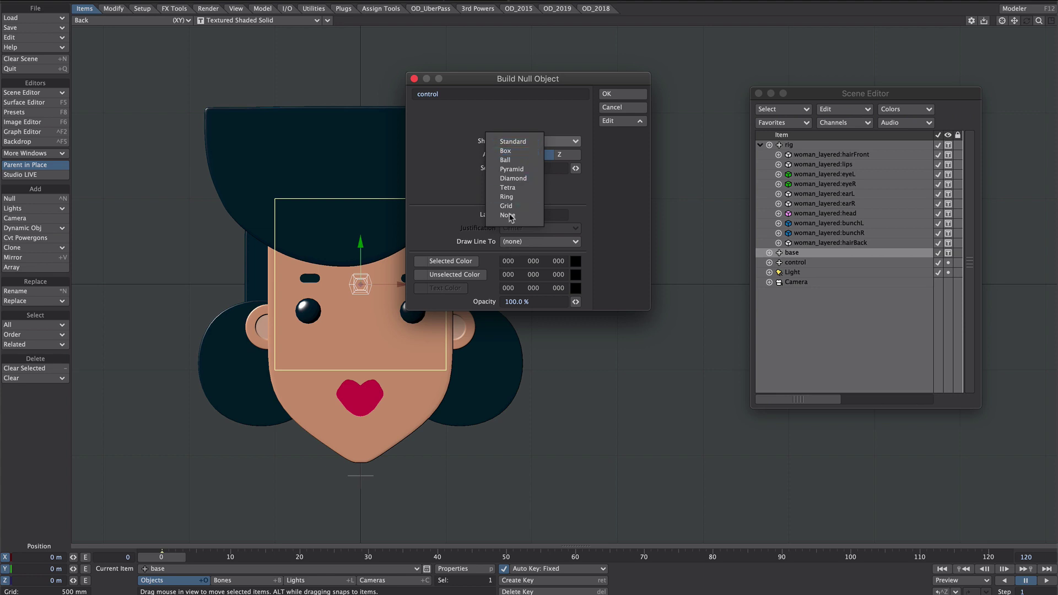
left_click(528, 198)
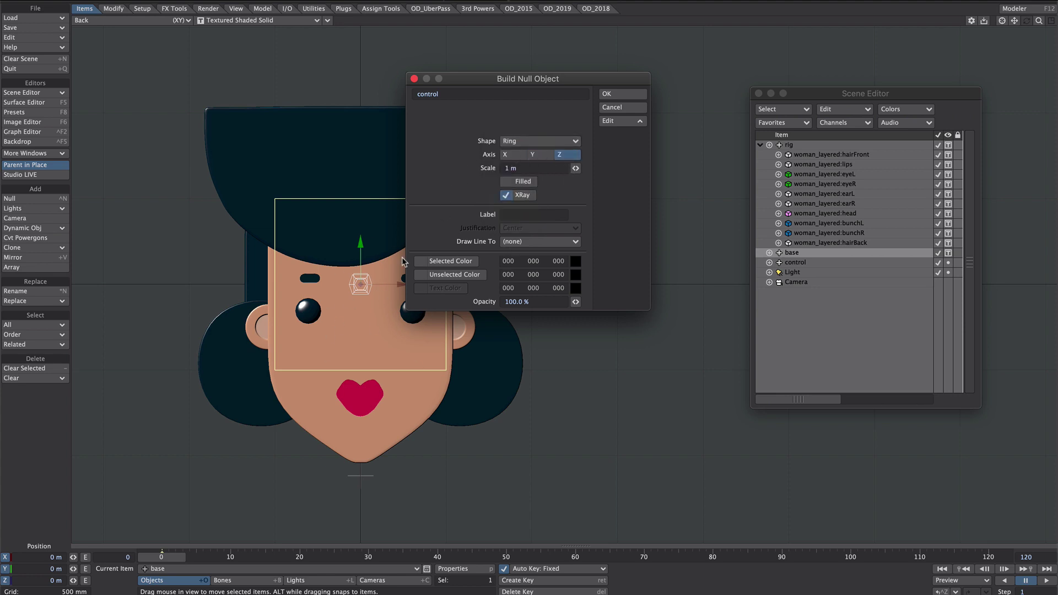
left_click(521, 168)
type("10mm")
left_click(527, 166)
type(".")
key("Return")
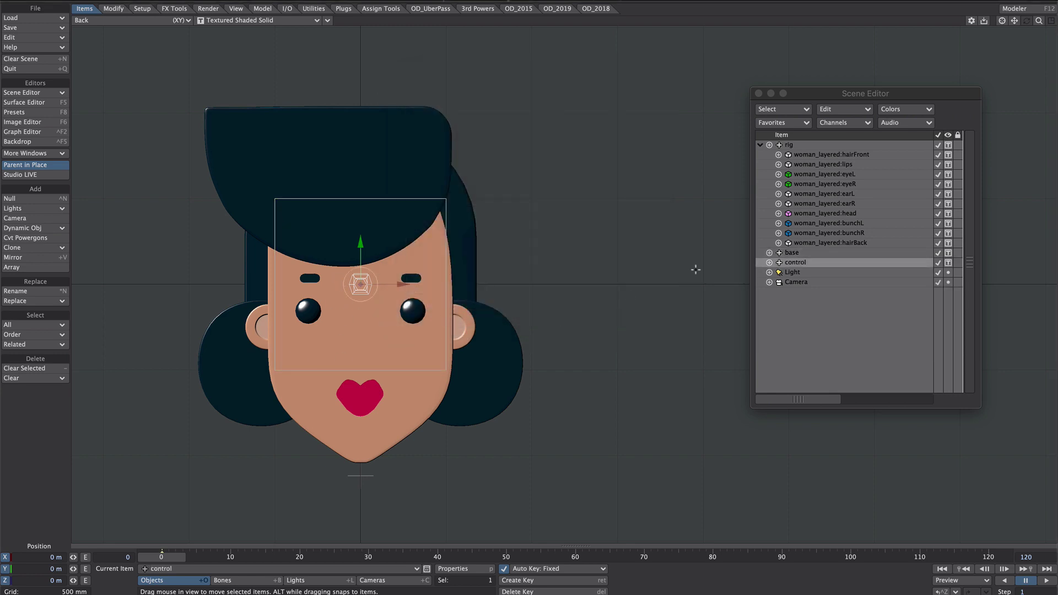
Step: Parent control to base and move base beside the head to about X 1.42 m, Y 751 mm
left_click(793, 263)
left_click_drag(792, 266, 794, 255)
left_click_drag(415, 241, 657, 111)
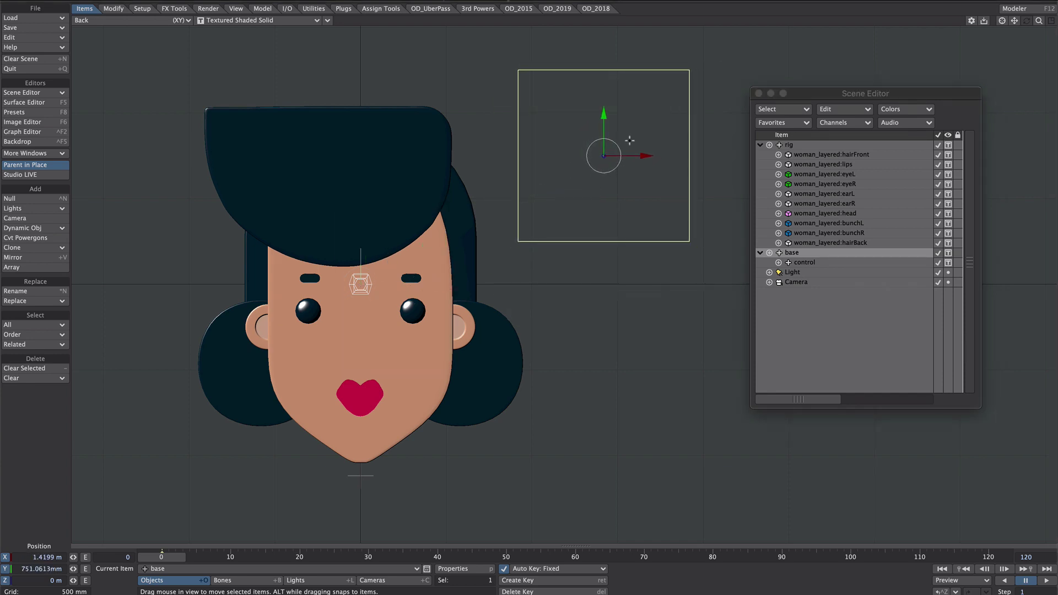
Step: Lock the base null and marquee-select the box area so that only control is picked
left_click(959, 252)
right_click_drag(711, 52, 569, 249)
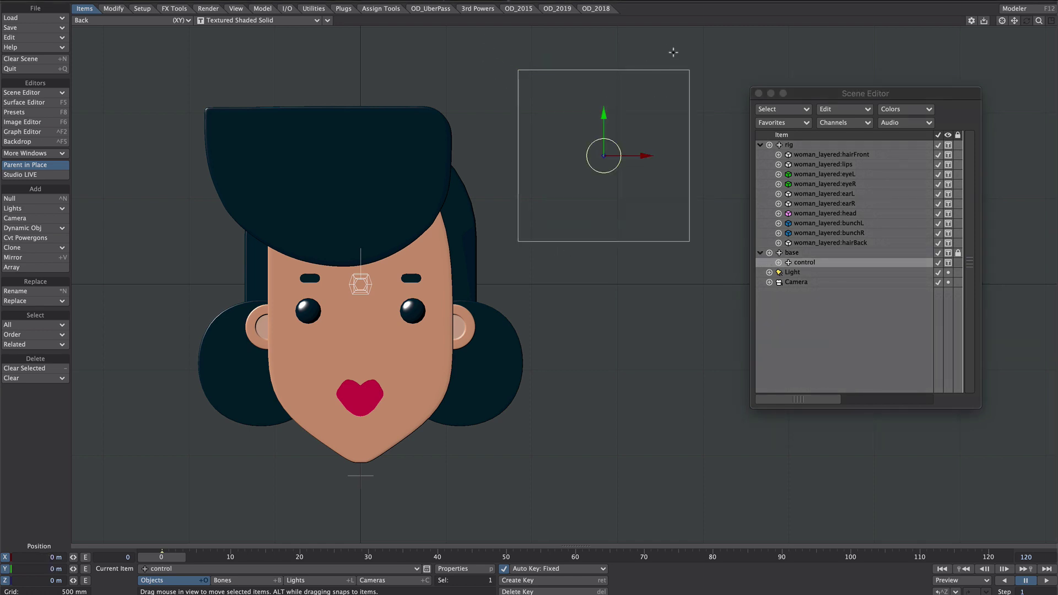
Step: In control's motion options, enable X position limits from -0.5 to 0.5
key("m")
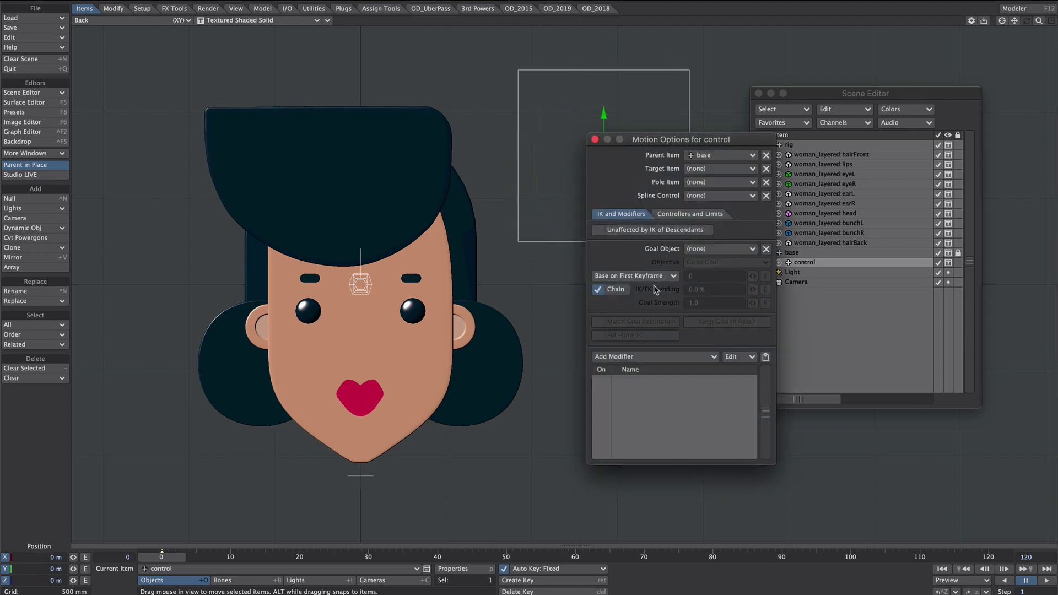
left_click_drag(665, 142, 811, 70)
left_click(836, 142)
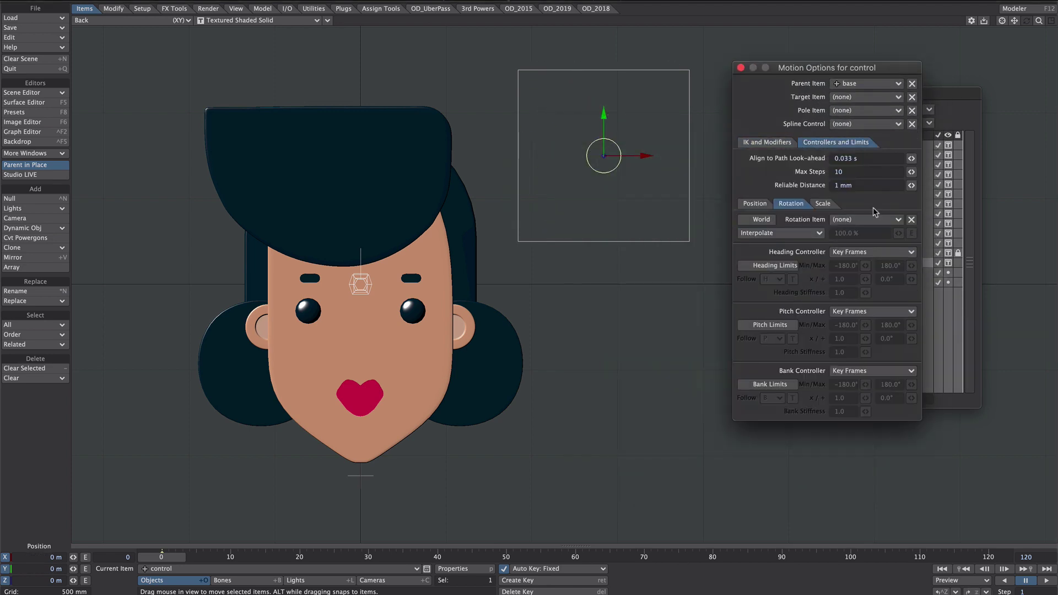
left_click(756, 204)
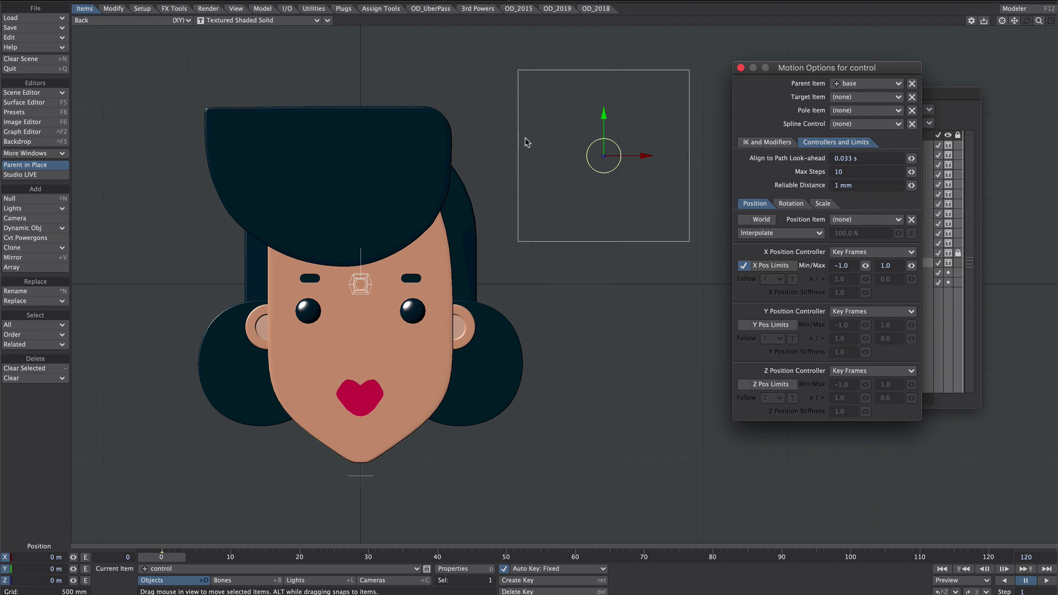
left_click(841, 265)
type("-")
key("Tab")
Step: Enable control's Y position limits with a minimum of -0.5, and test its movement within the box
left_click(770, 325)
left_click(853, 325)
type("-0")
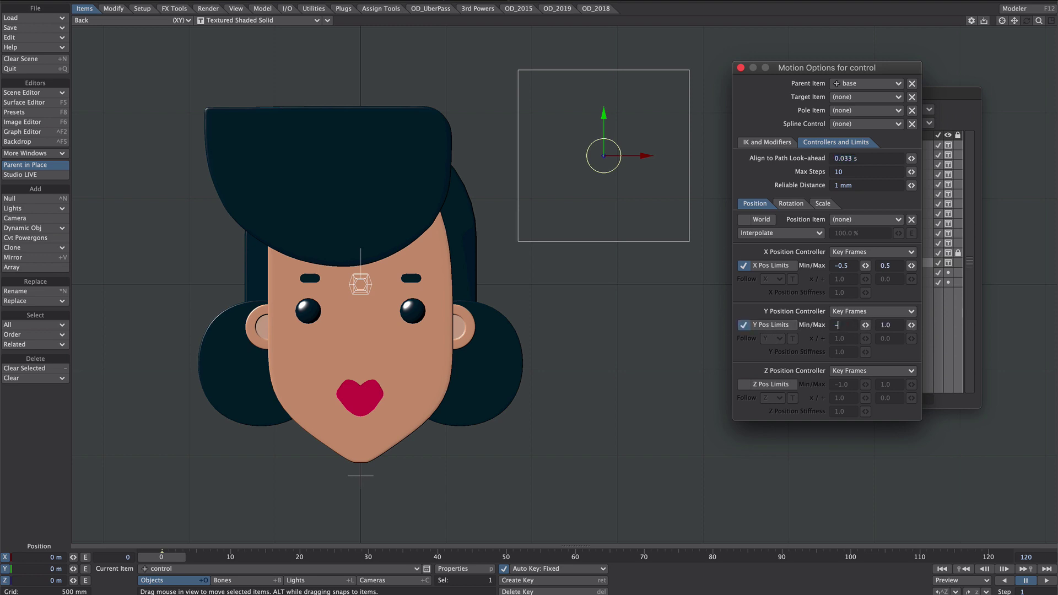
type(".5")
key("Tab")
type(".7296m")
left_click_drag(635, 121, 604, 156)
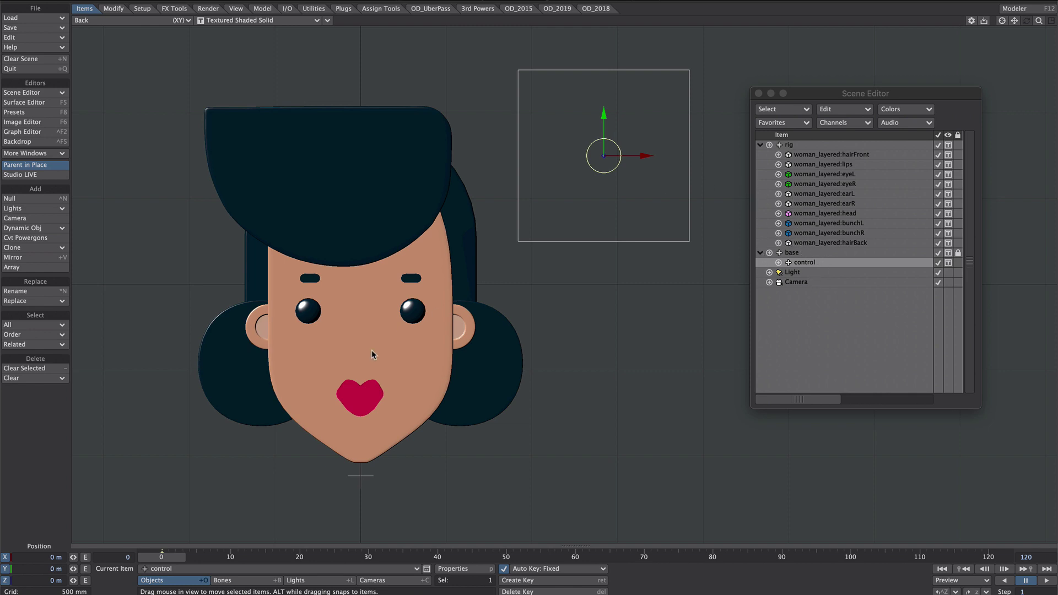
Step: Lock the rig null and assign control as the Same As Position item for all ten woman_layered head layers
left_click(837, 146)
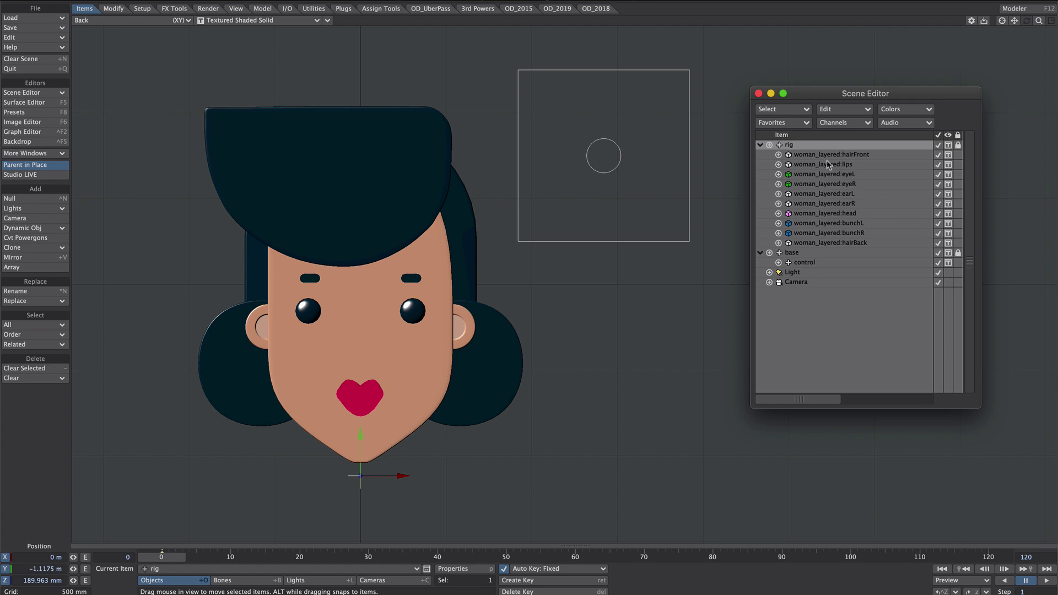
left_click(820, 263)
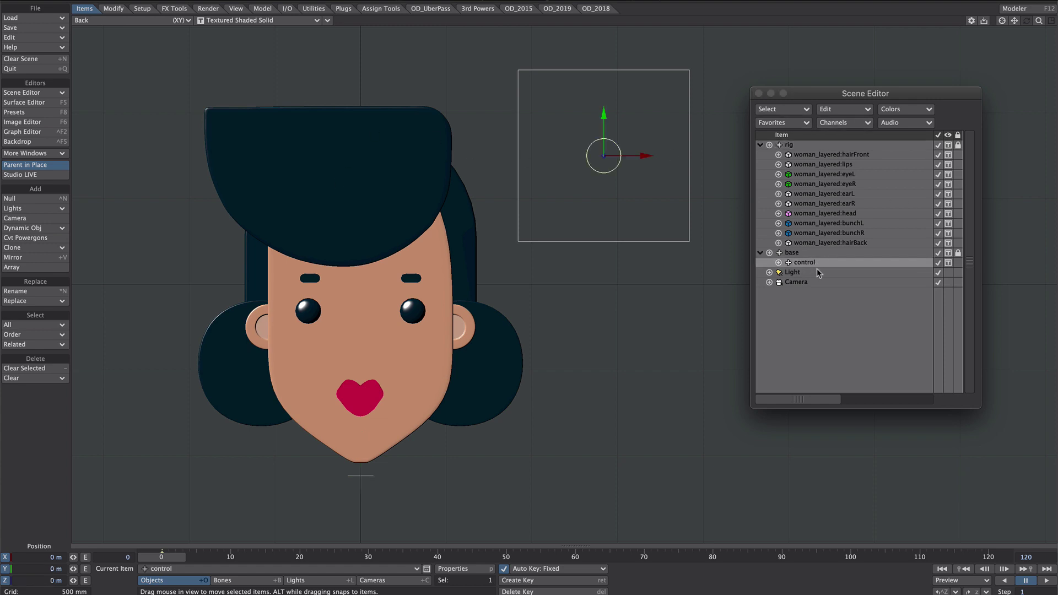
left_click(142, 8)
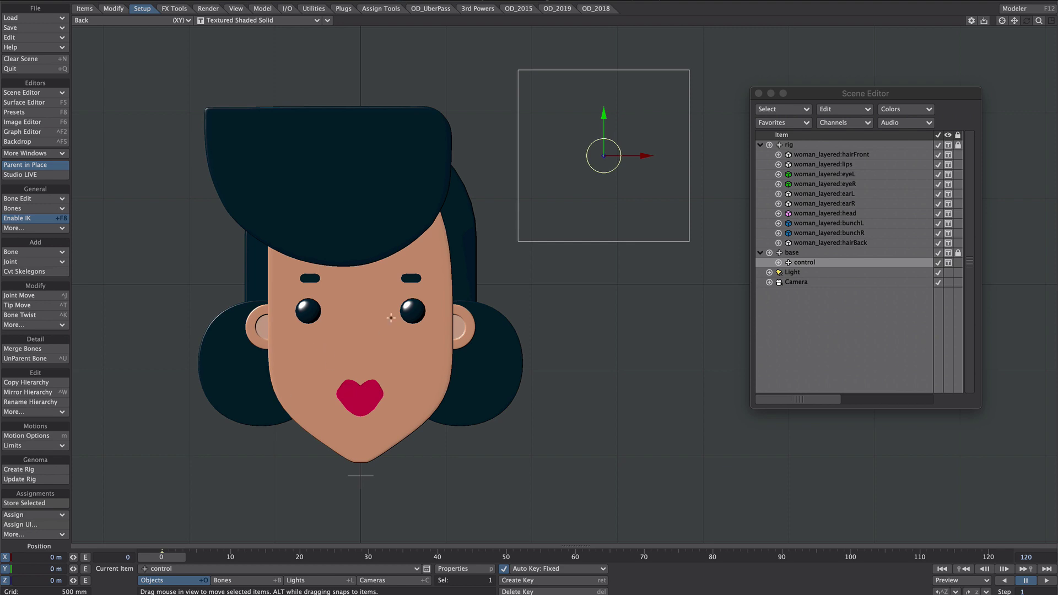
middle_click_drag(137, 71, 533, 463)
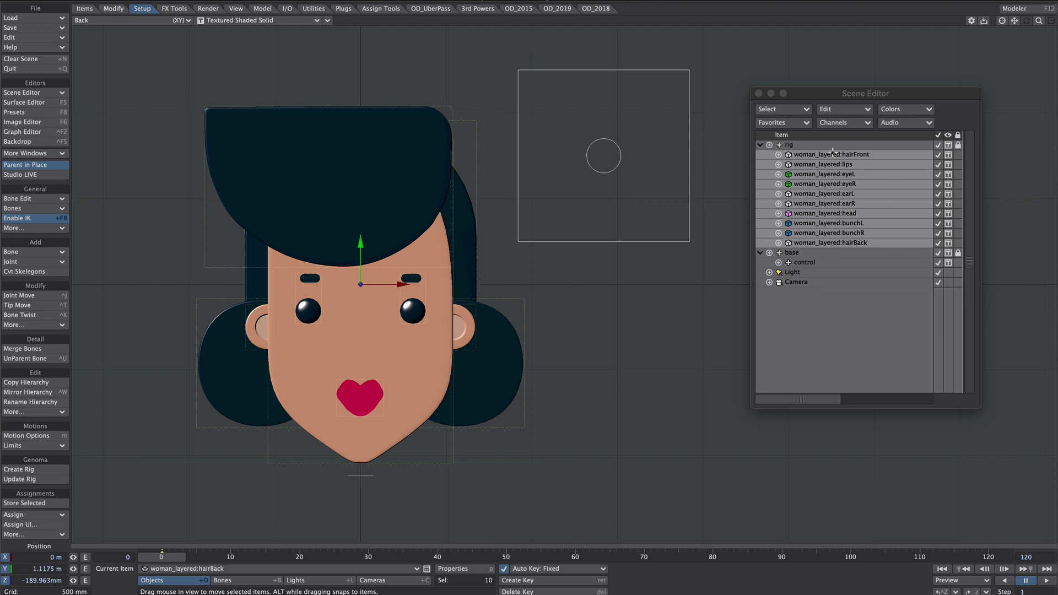
left_click(65, 515)
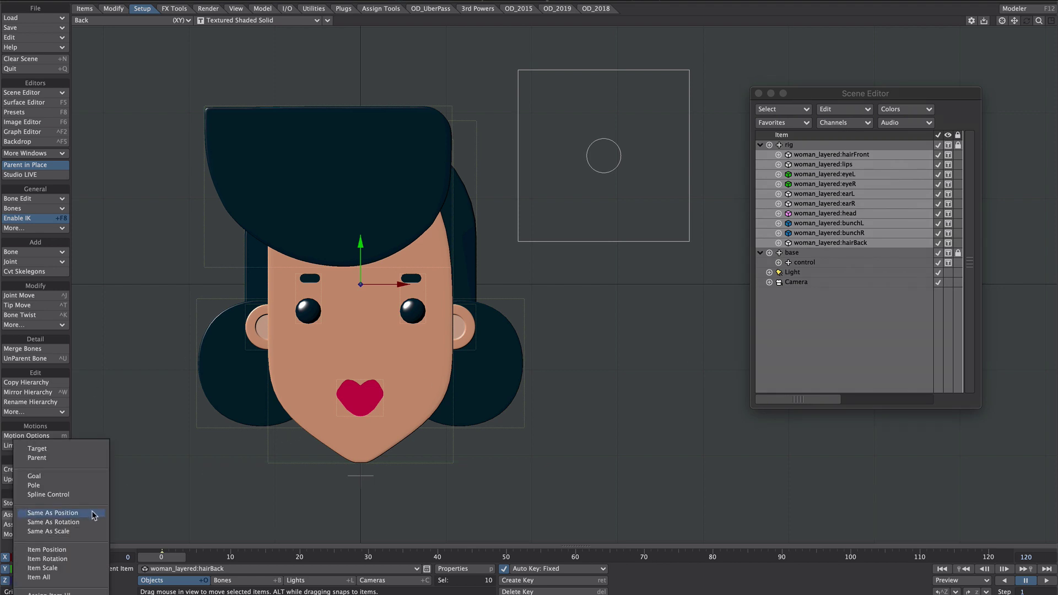
left_click(91, 515)
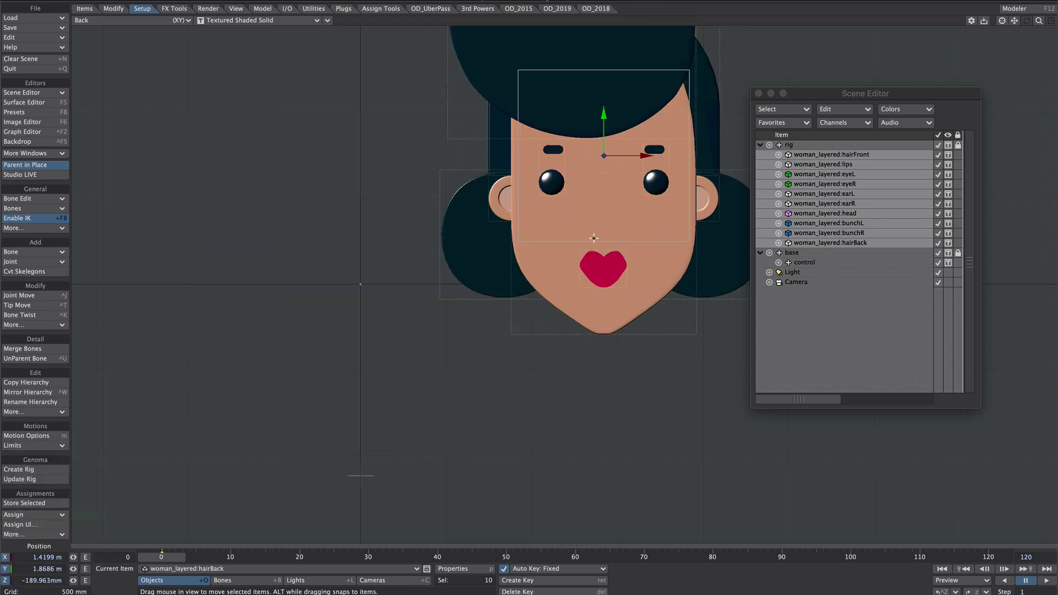
Step: For the selected head layers, disable World for the position item, set its blending to Compensate, and test by moving control to X 500 mm
key("m")
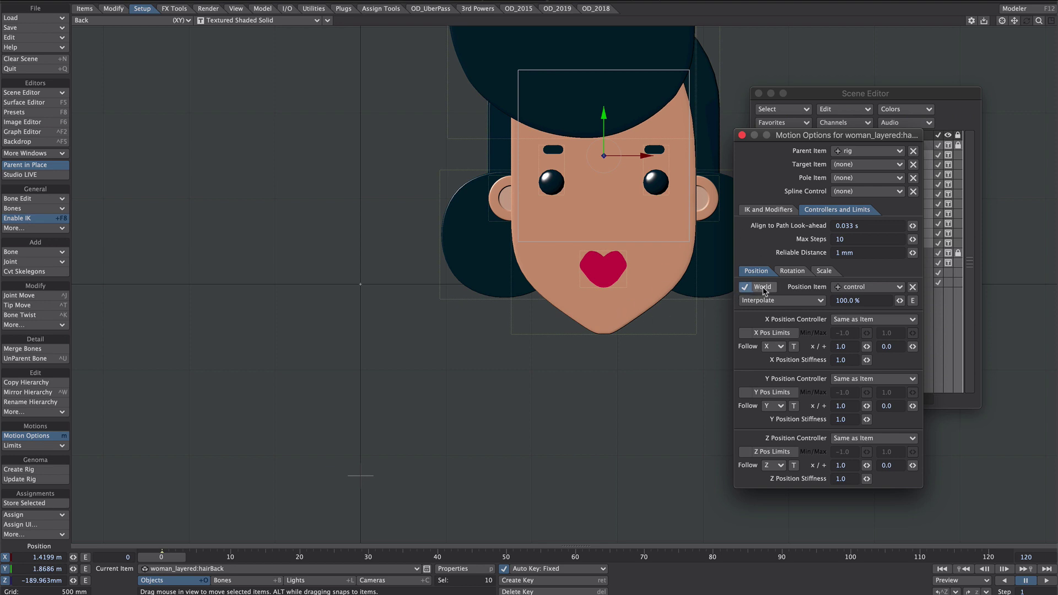
left_click(745, 288)
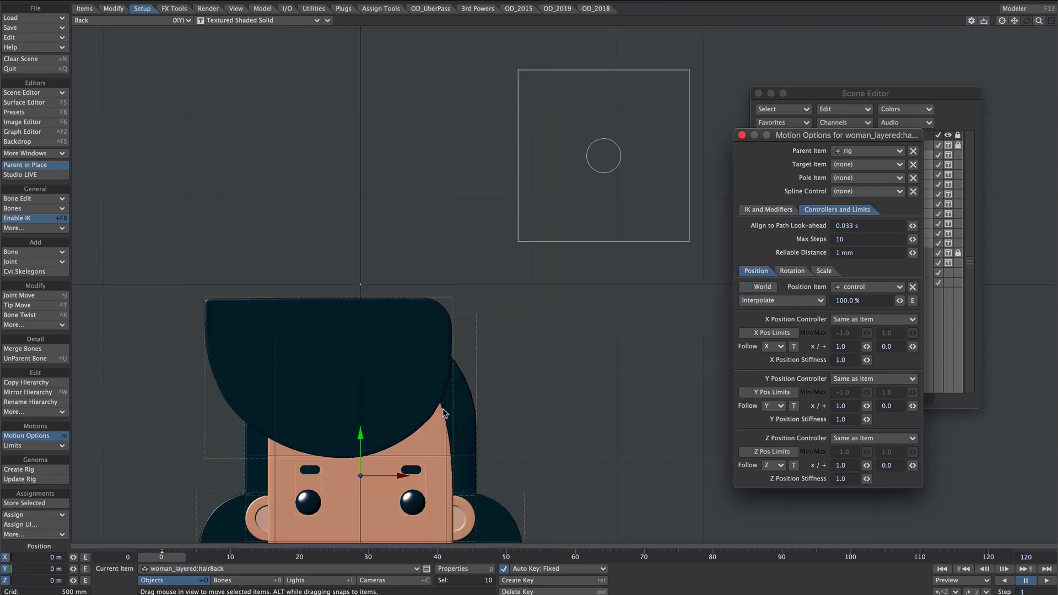
left_click(756, 302)
left_click(778, 312)
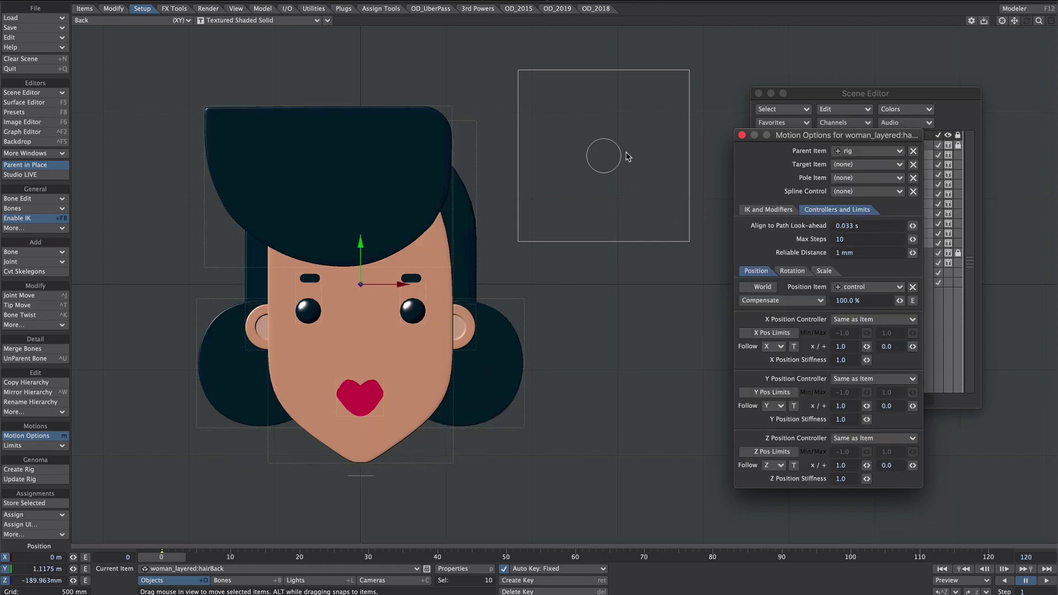
left_click(648, 153)
left_click_drag(643, 155, 810, 172)
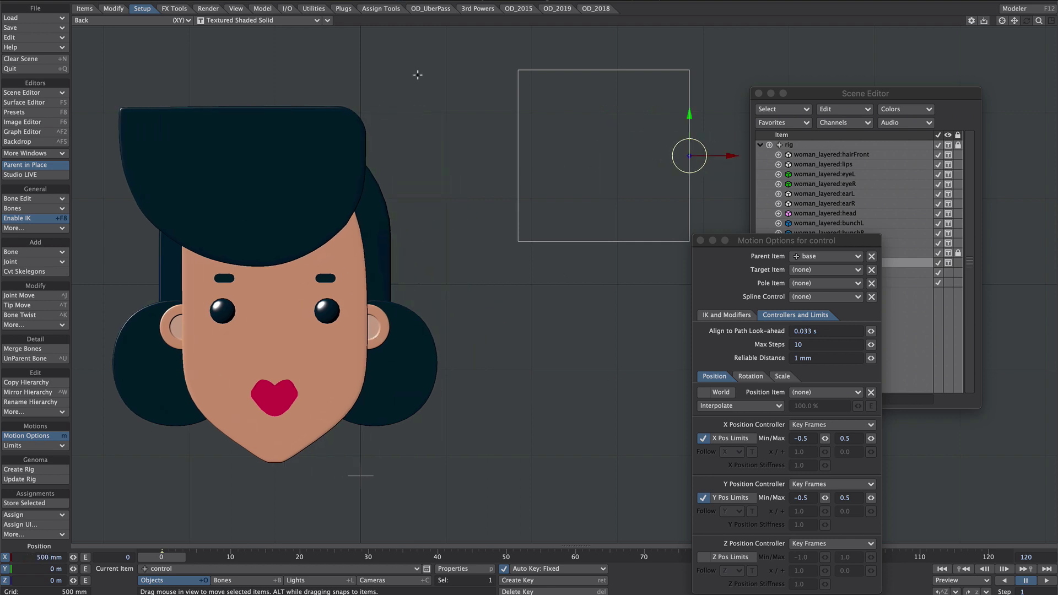
Step: Reselect all head layers, set their X and Y follow multipliers to -1.0, and test by moving control within its box
left_click_drag(426, 82, 94, 483)
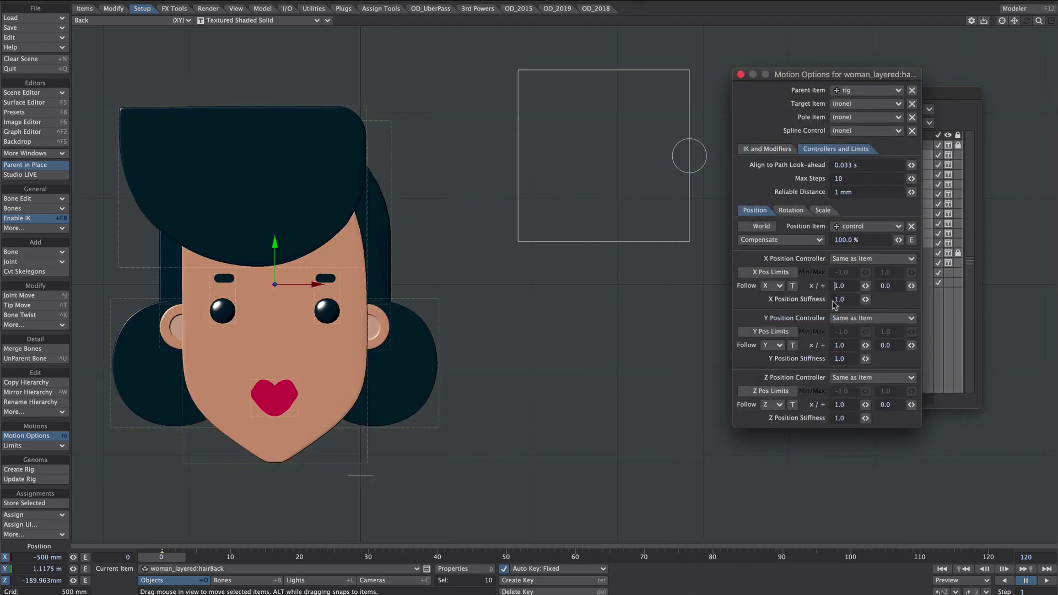
key("Tab")
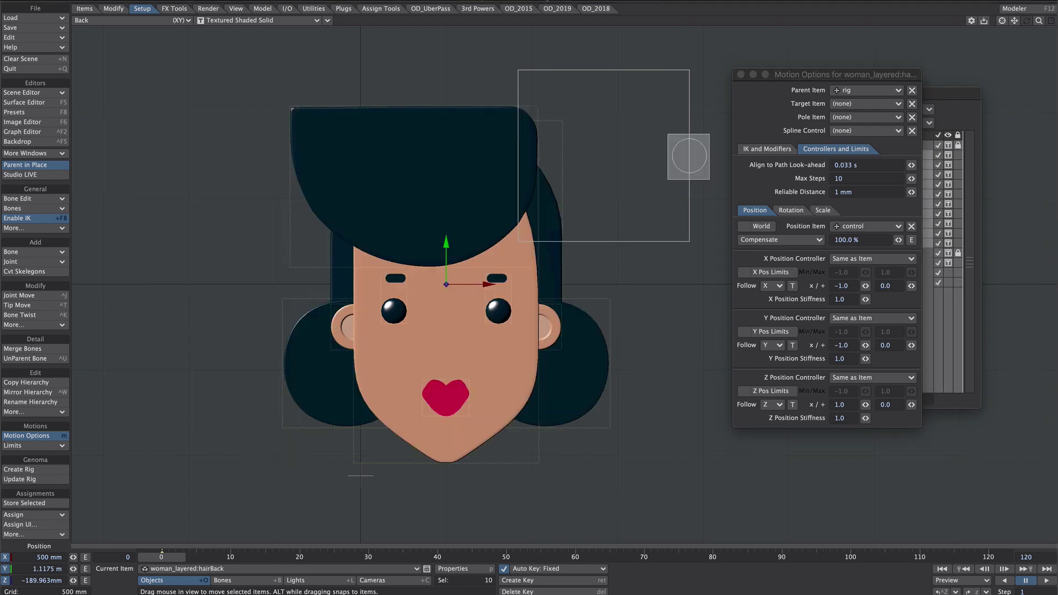
left_click(686, 157)
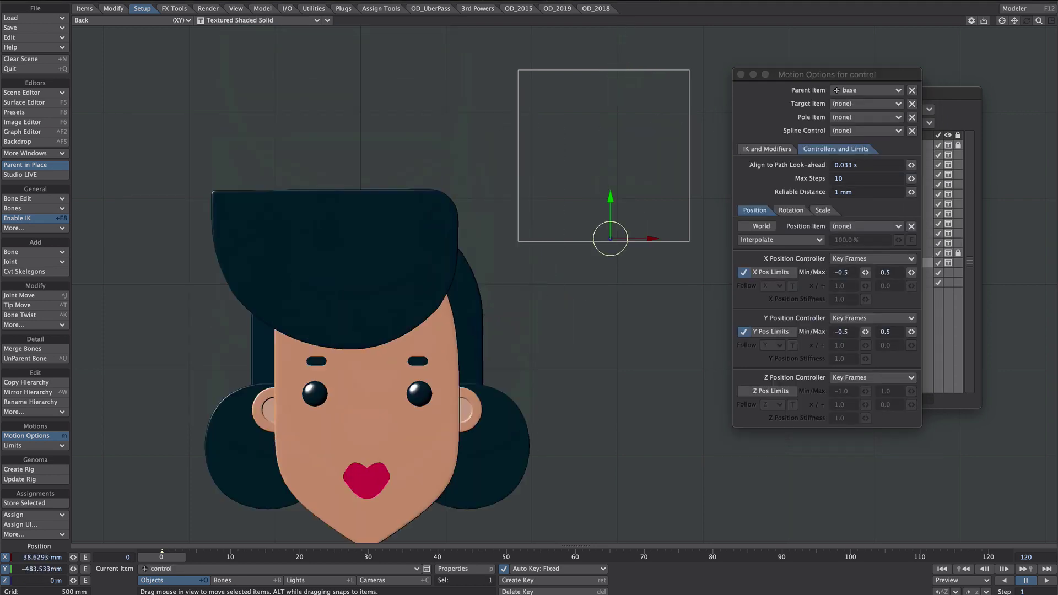
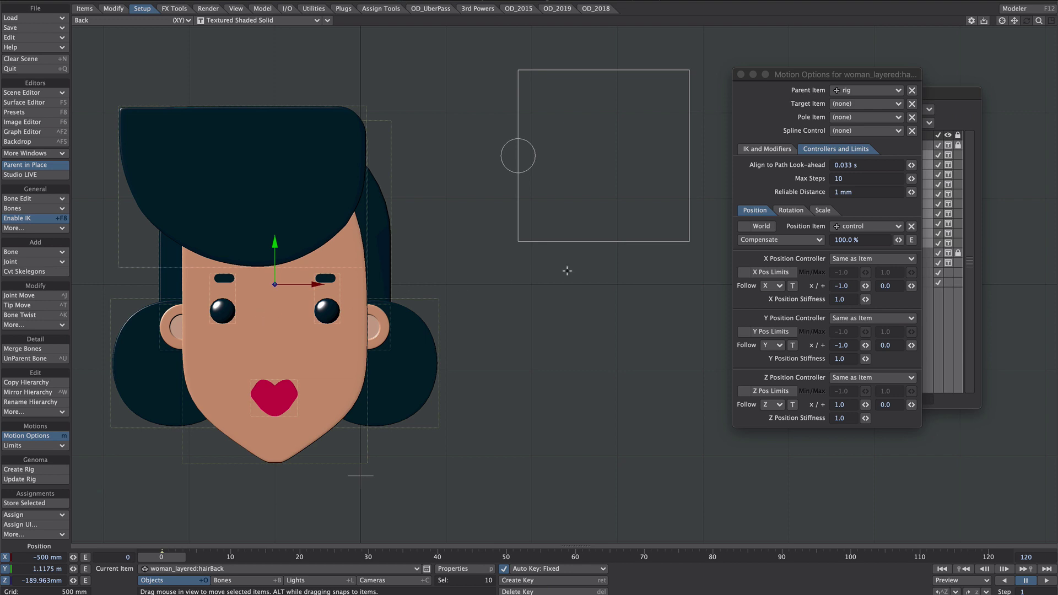
Step: Set the position item strength of all head layers to 0%
left_click(877, 243)
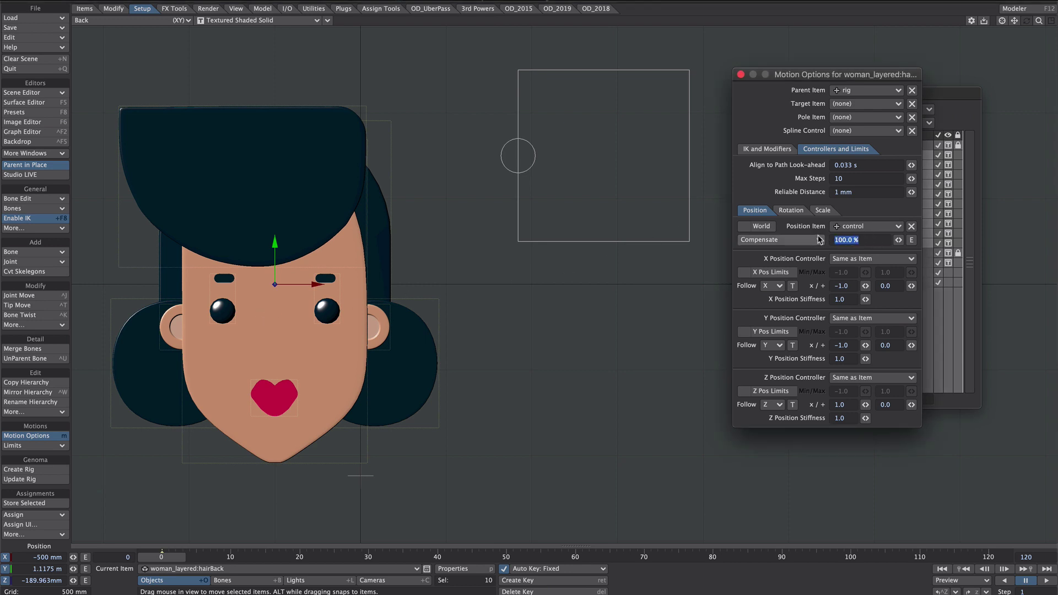
type("0")
key("Return")
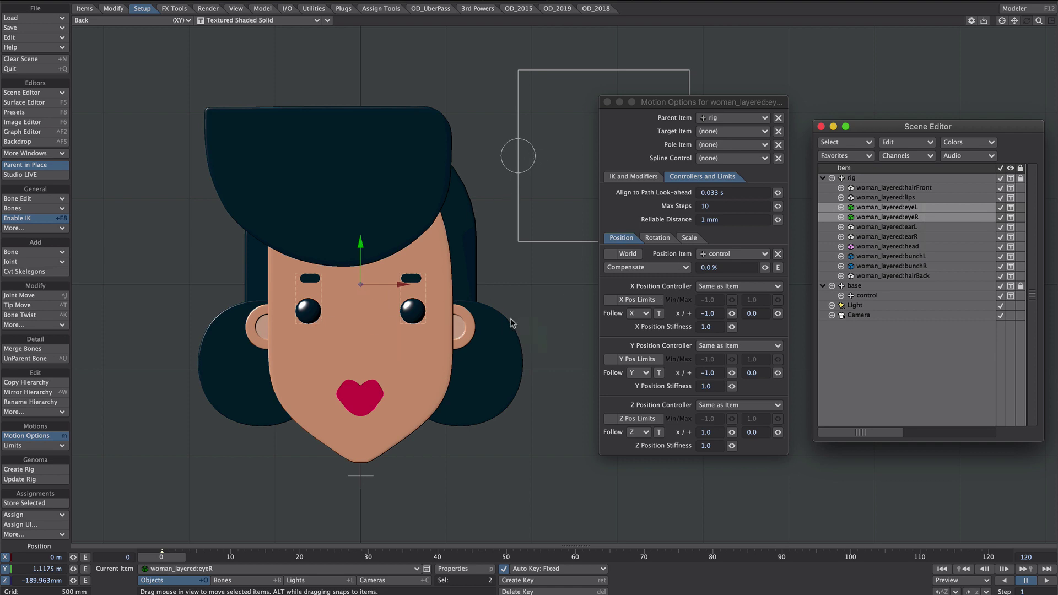
Step: Set the position item strength of eyeL and eyeR to 50% and of the head layer to 16.5%
left_click_drag(764, 270, 767, 271)
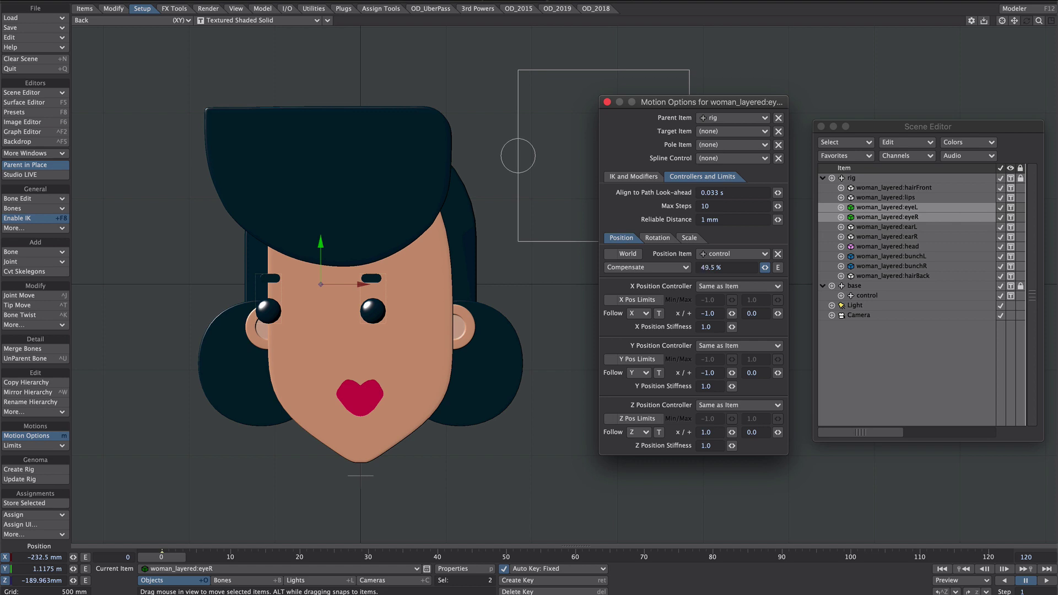
left_click(911, 247)
left_click_drag(765, 268, 906, 239)
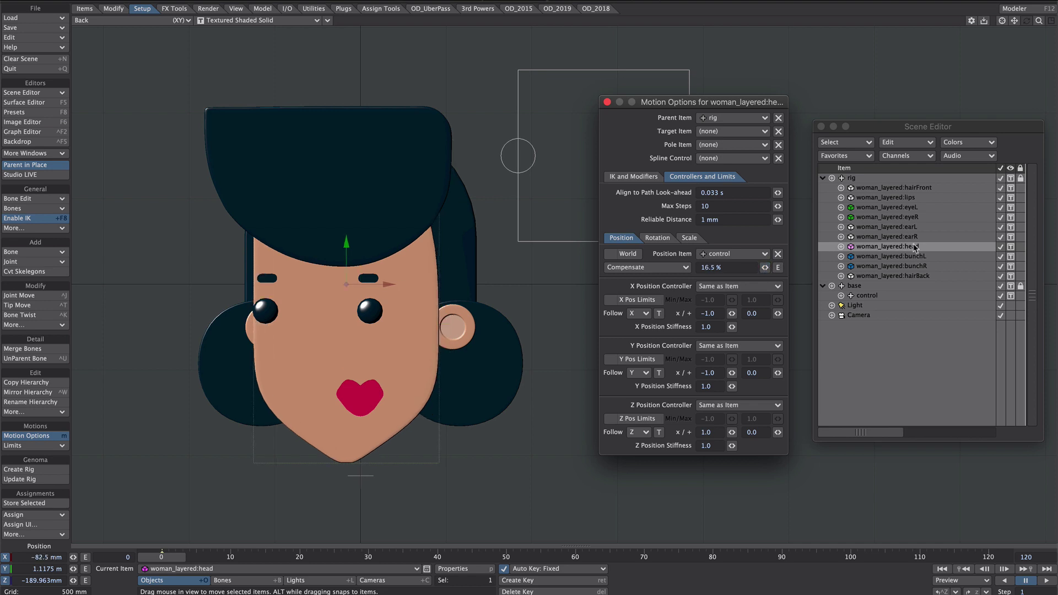
Step: Raise the lips' position item strength and set the front hair's to 56%, moving control slightly up to check
left_click(885, 197)
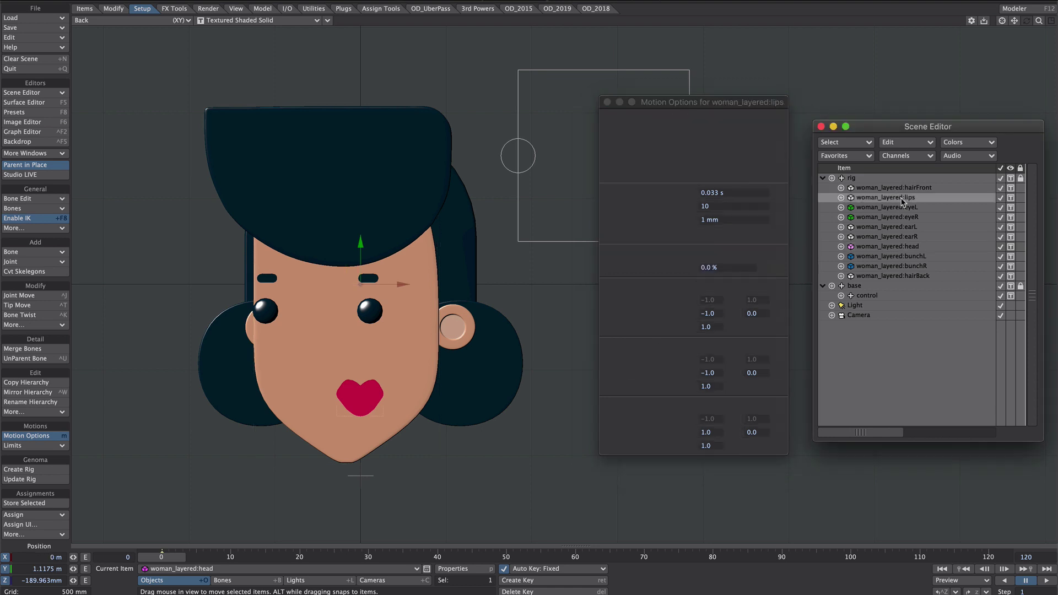
mouse_move(766, 268)
left_mouse_down()
mouse_move(793, 272)
mouse_move(765, 270)
left_mouse_up()
left_click(396, 121)
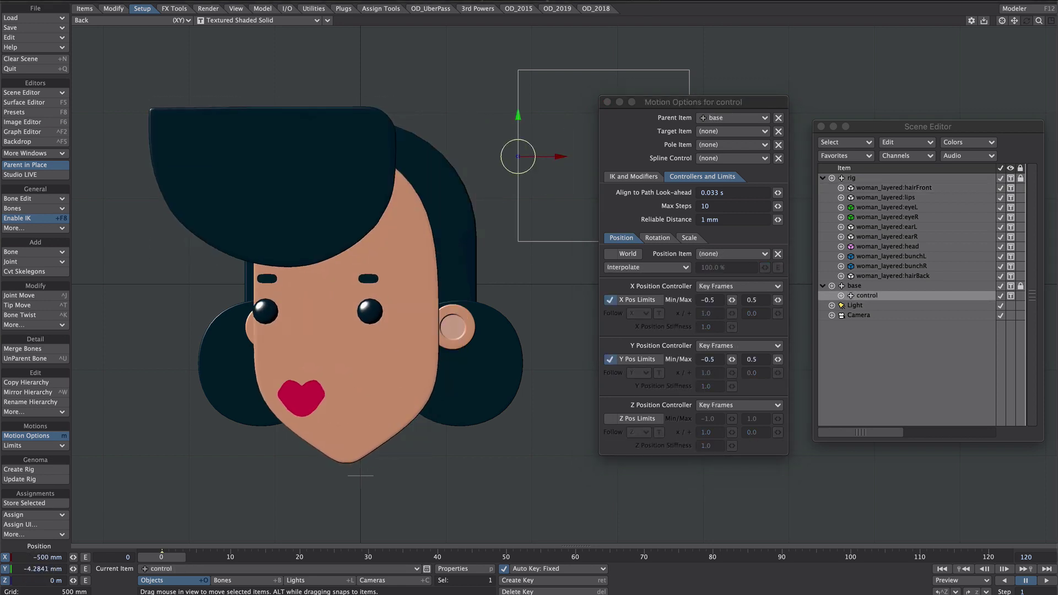
mouse_move(518, 156)
left_mouse_down()
mouse_move(487, 154)
mouse_move(518, 156)
mouse_move(496, 156)
mouse_move(515, 147)
left_mouse_up()
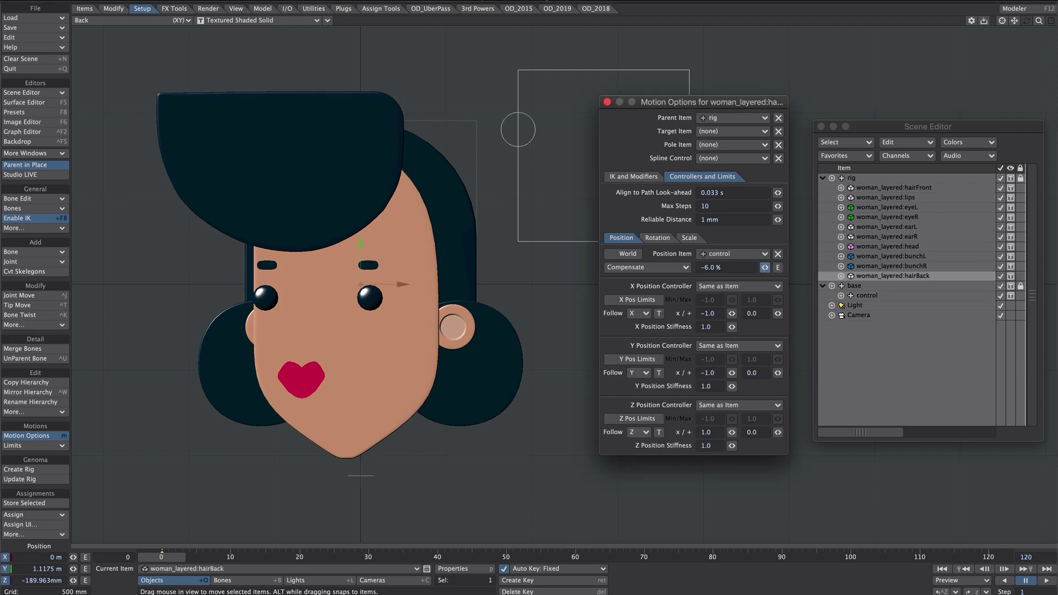
Step: Set the hairBack layer's position item strength to -9.5% and move control further up its box's edge
left_click_drag(764, 267, 766, 269)
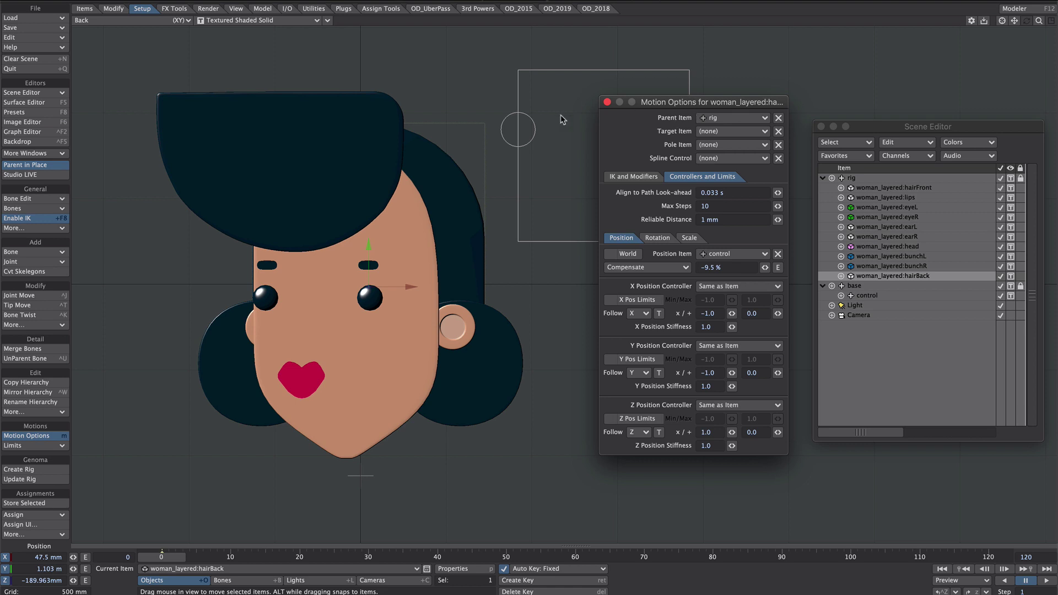
left_click(520, 132)
mouse_move(518, 130)
left_mouse_down()
mouse_move(517, 94)
mouse_move(518, 110)
left_mouse_up()
Step: Give bunchL and bunchR a small negative position item strength and test by moving control towards the box's centre
left_click(202, 350)
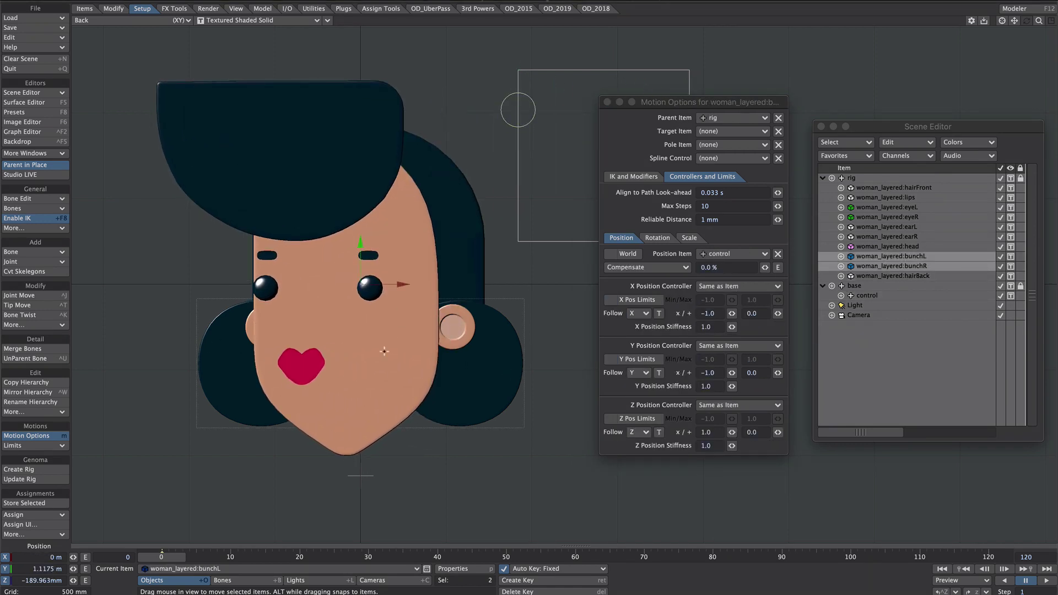
left_click_drag(766, 267, 760, 267)
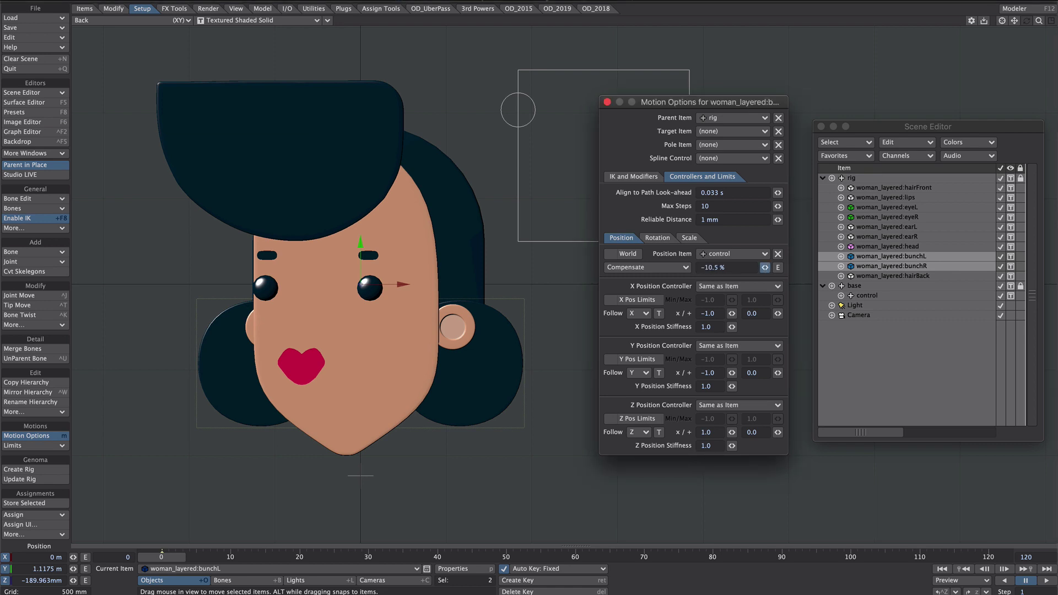
left_click(518, 110)
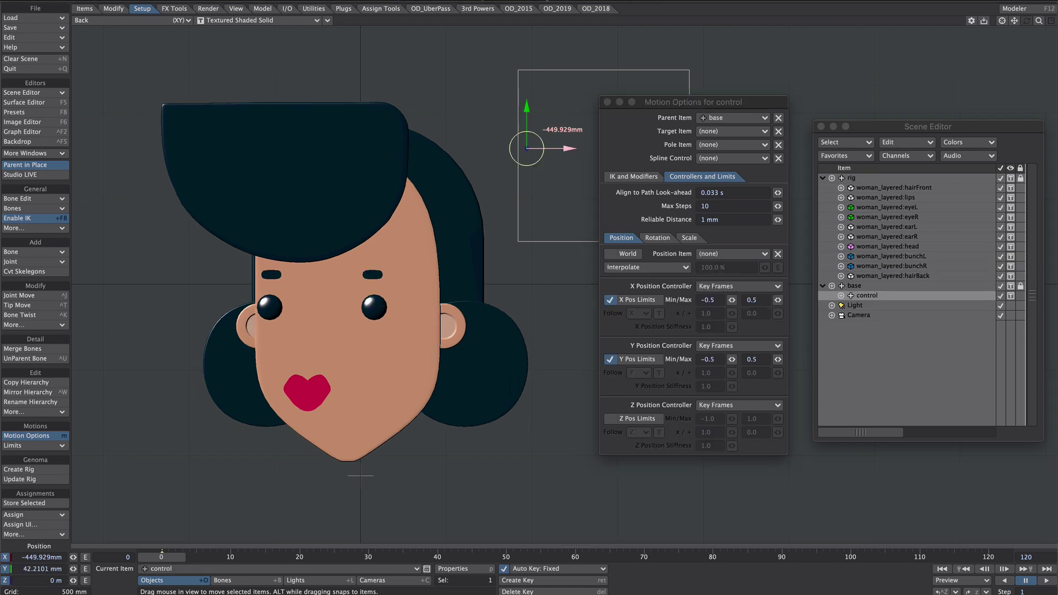
left_click_drag(518, 110, 571, 148)
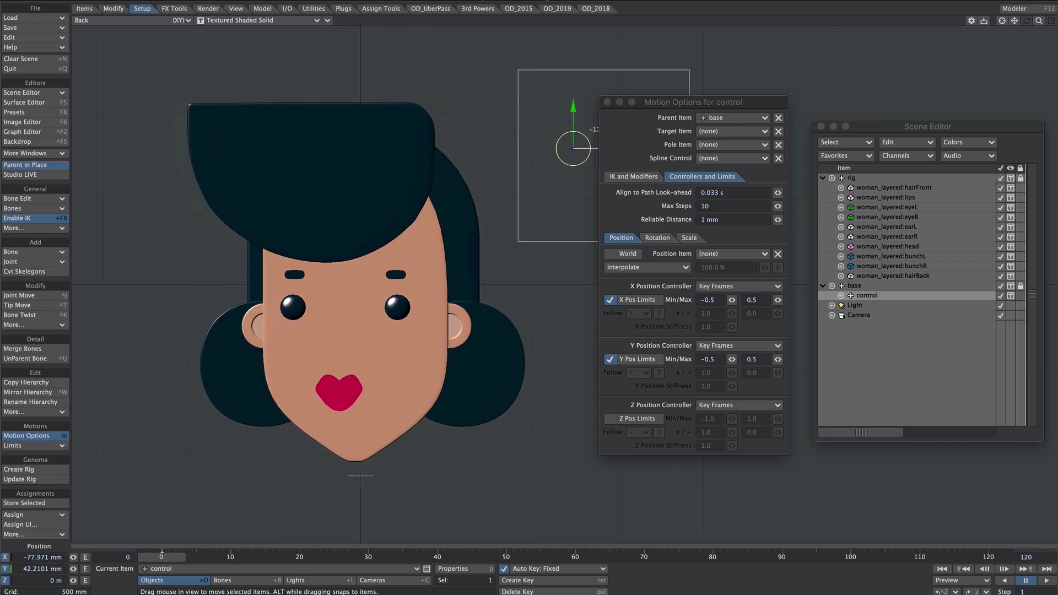
Step: Move control to the box's upper edge and make the Y follow multiplier of eyeL and eyeR more negative than -1.0
left_click_drag(582, 104, 607, 26)
mouse_move(596, 70)
left_mouse_down()
mouse_move(580, 241)
mouse_move(584, 189)
mouse_move(595, 242)
mouse_move(584, 152)
mouse_move(600, 66)
mouse_move(578, 212)
mouse_move(597, 70)
mouse_move(578, 236)
mouse_move(606, 66)
mouse_move(577, 236)
mouse_move(590, 70)
left_mouse_up()
left_click(886, 207)
left_click(887, 216, "shift")
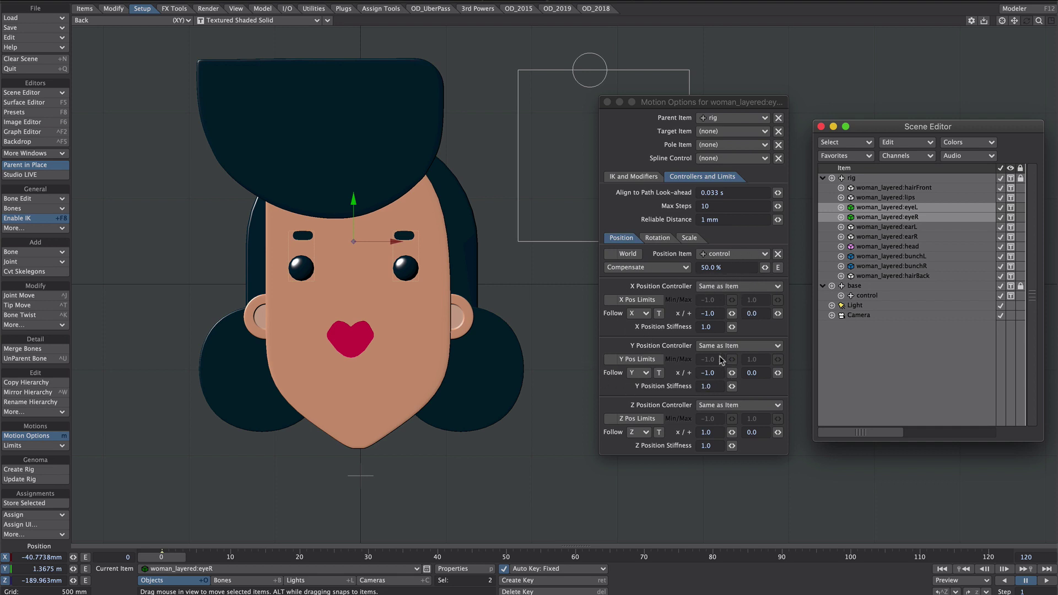
left_click(732, 372)
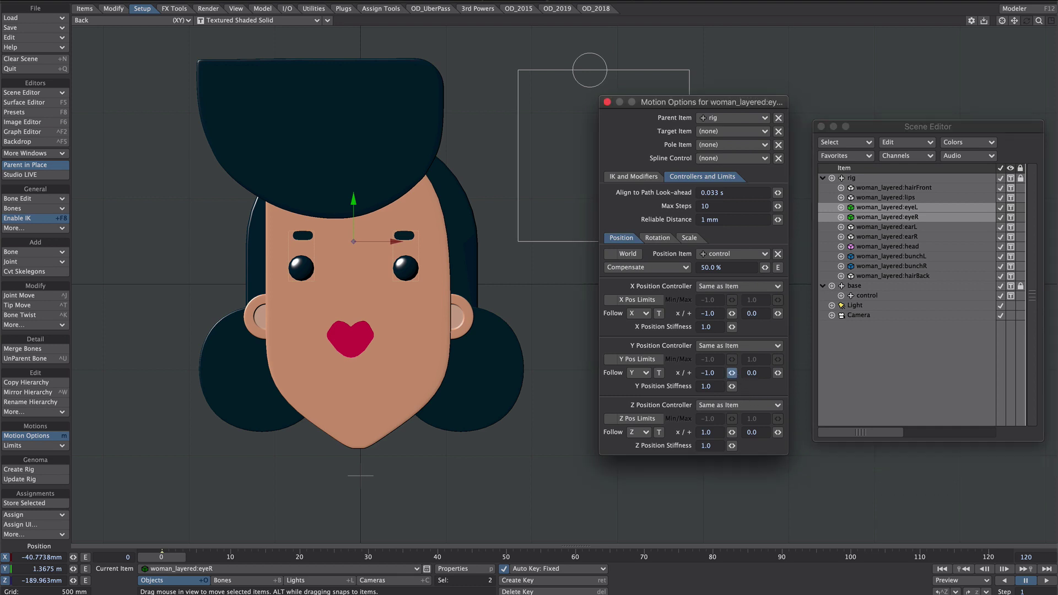
left_click_drag(732, 372, 742, 373)
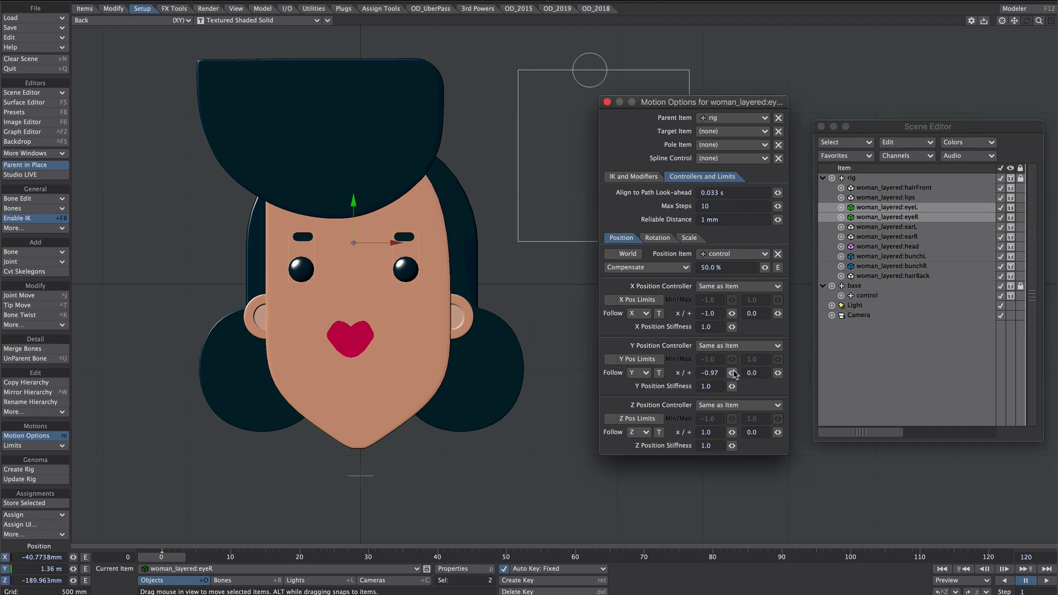
left_click_drag(731, 372, 734, 378)
Step: Set the front hair's Y follow multiplier to about -1.23 and test by moving control back near the box's centre
left_click(548, 208)
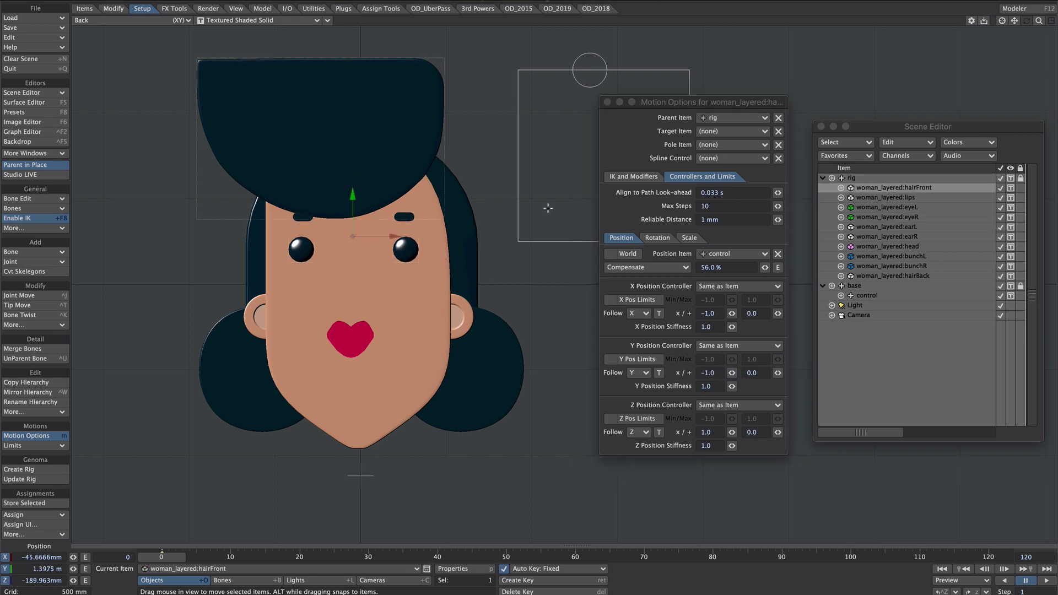
left_click_drag(733, 373, 738, 376)
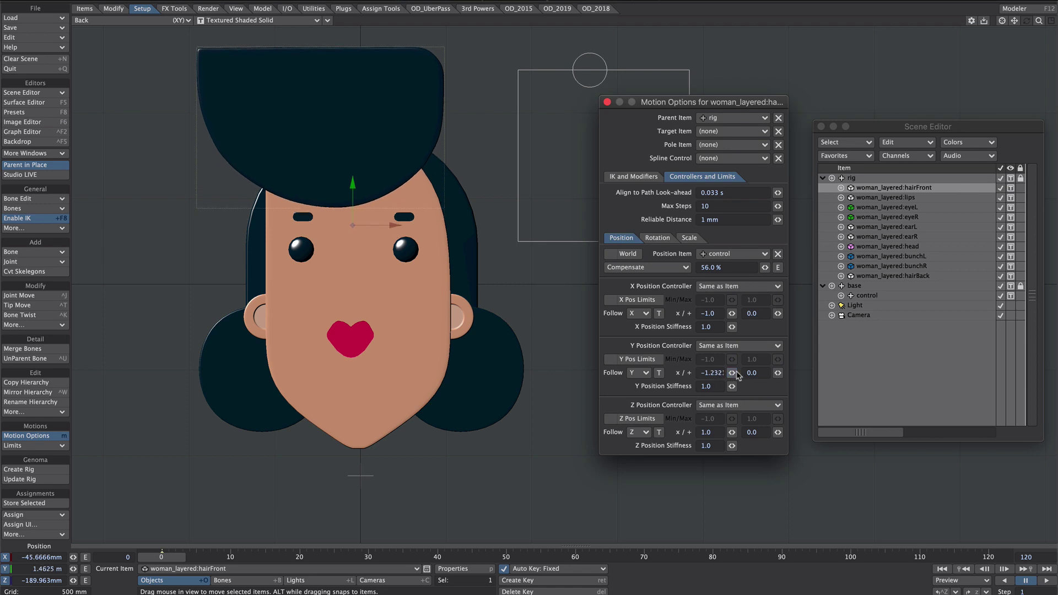
left_click_drag(579, 56, 575, 137)
mouse_move(433, 299)
left_mouse_down()
mouse_move(446, 314)
mouse_move(422, 310)
left_mouse_up()
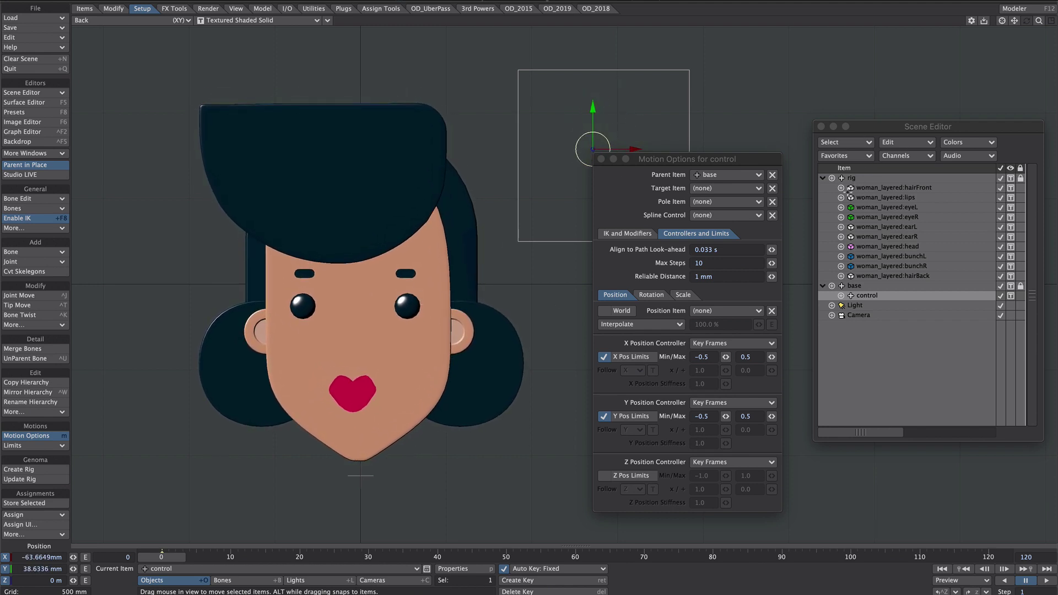
Step: Set the rig null's rotation item to control in its motion options
left_click(855, 177)
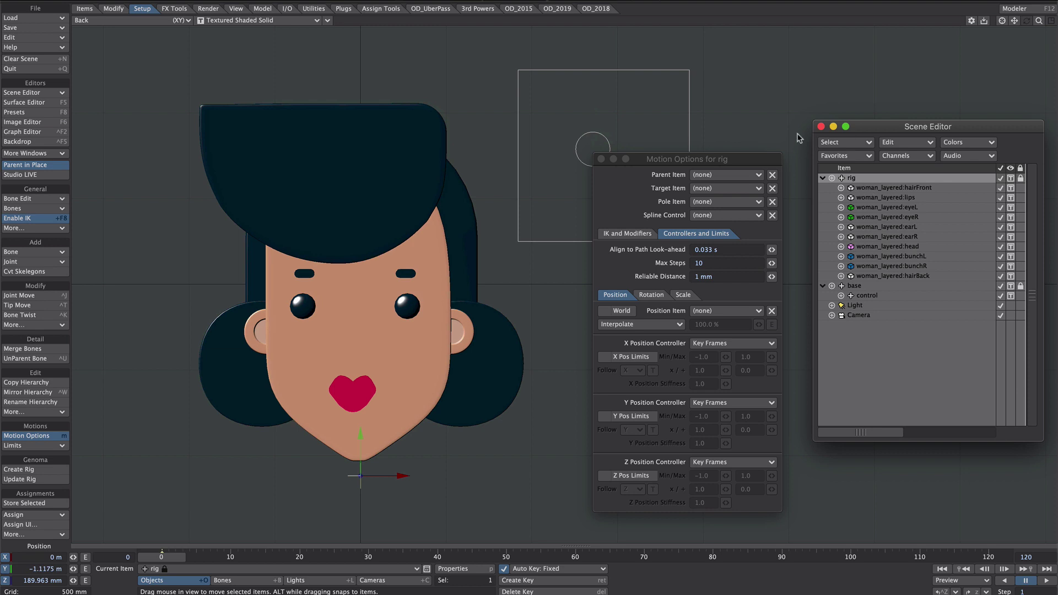
left_click_drag(676, 161, 681, 160)
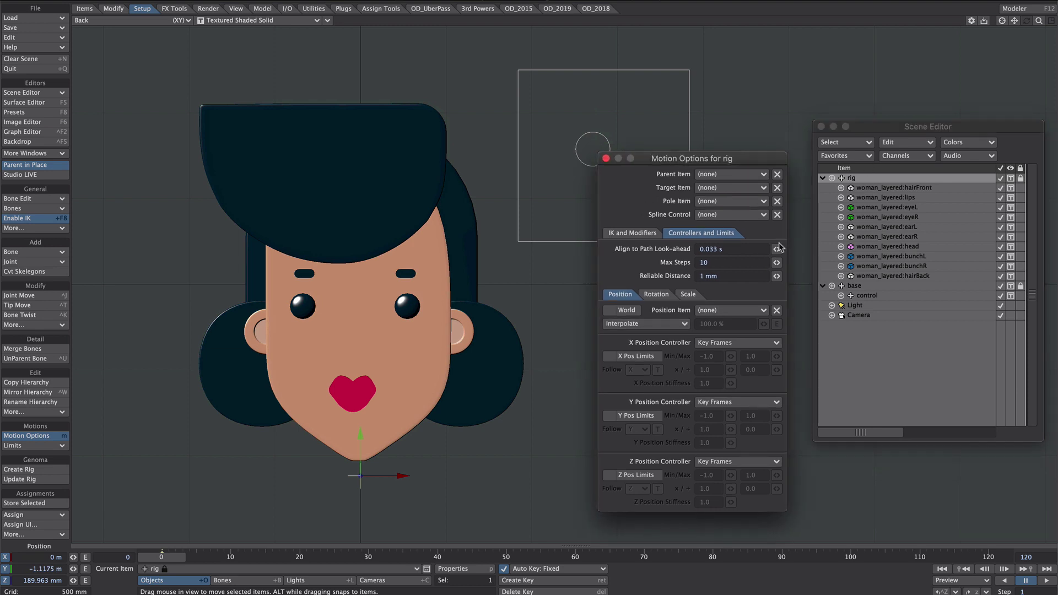
left_click(656, 294)
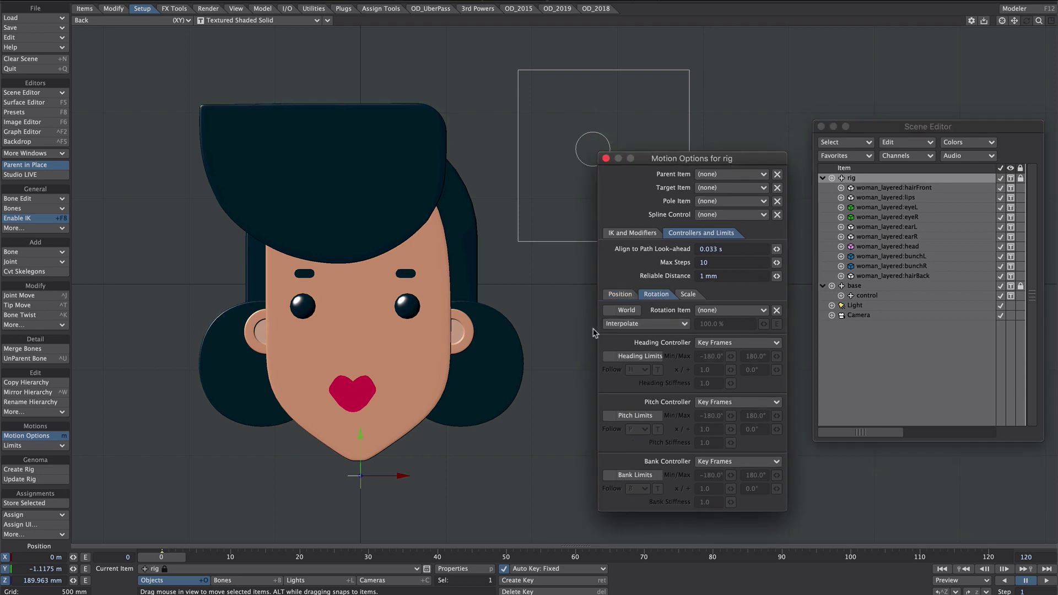
left_click(717, 312)
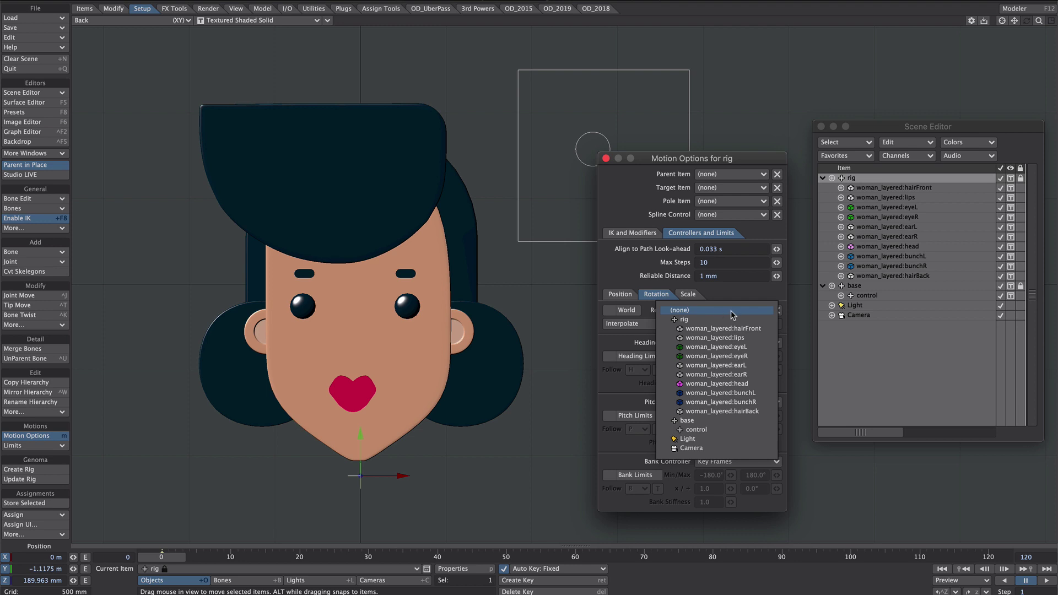
left_click(702, 431)
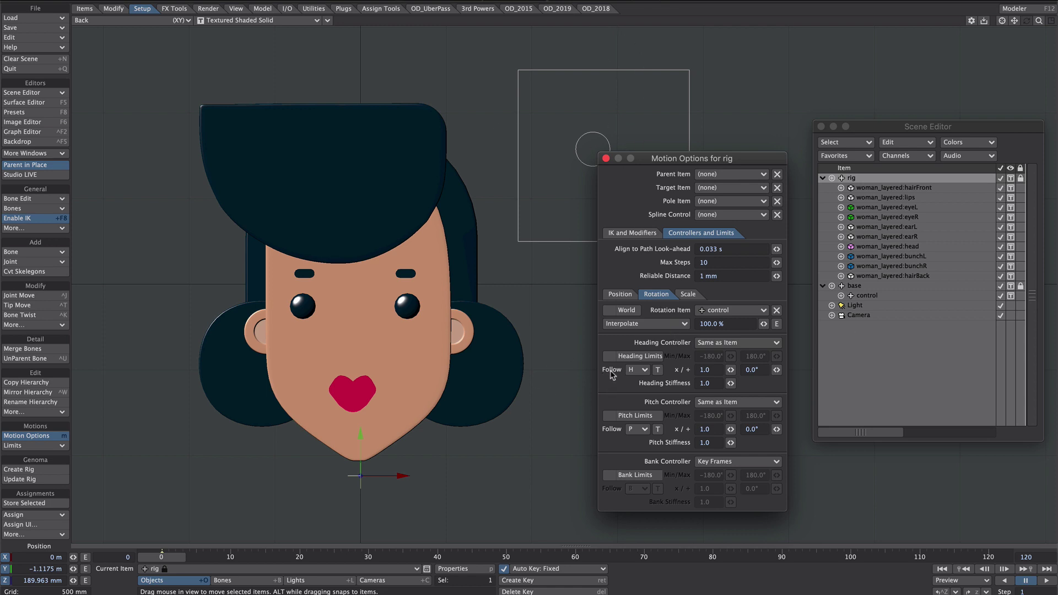
Step: Make rig's heading follow control's X and its pitch follow Y, and test by moving control to its box's side edge
left_click(638, 370)
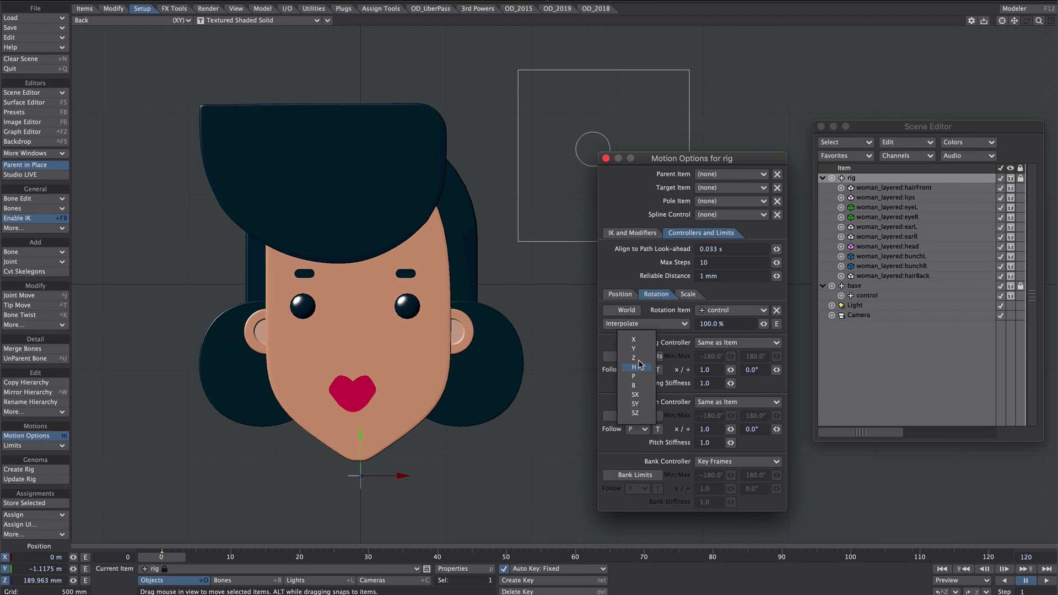
left_click(642, 340)
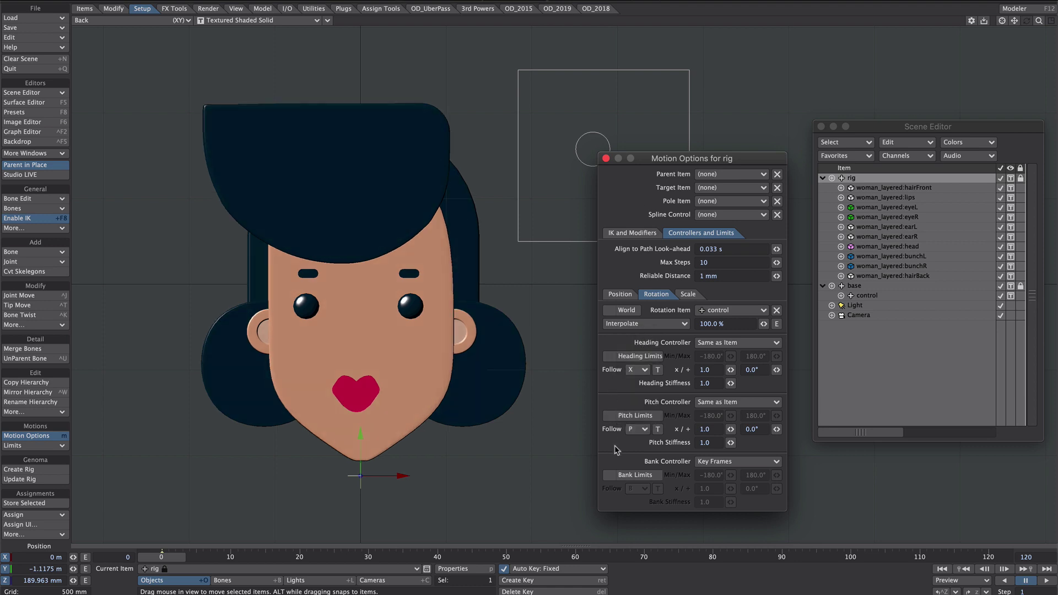
left_click(637, 430)
left_click(636, 402)
left_click(609, 144)
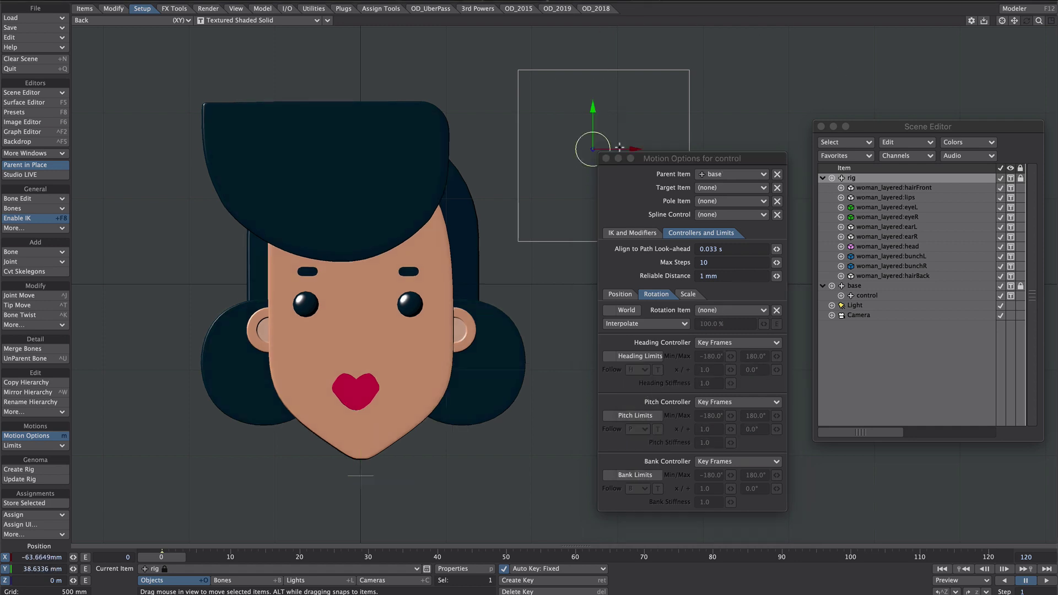
left_click_drag(627, 137, 518, 121)
Step: Set rig's heading follow multiplier to -1.0 and test by moving control across to near the opposite side of its box
left_click(851, 178)
left_click(704, 370)
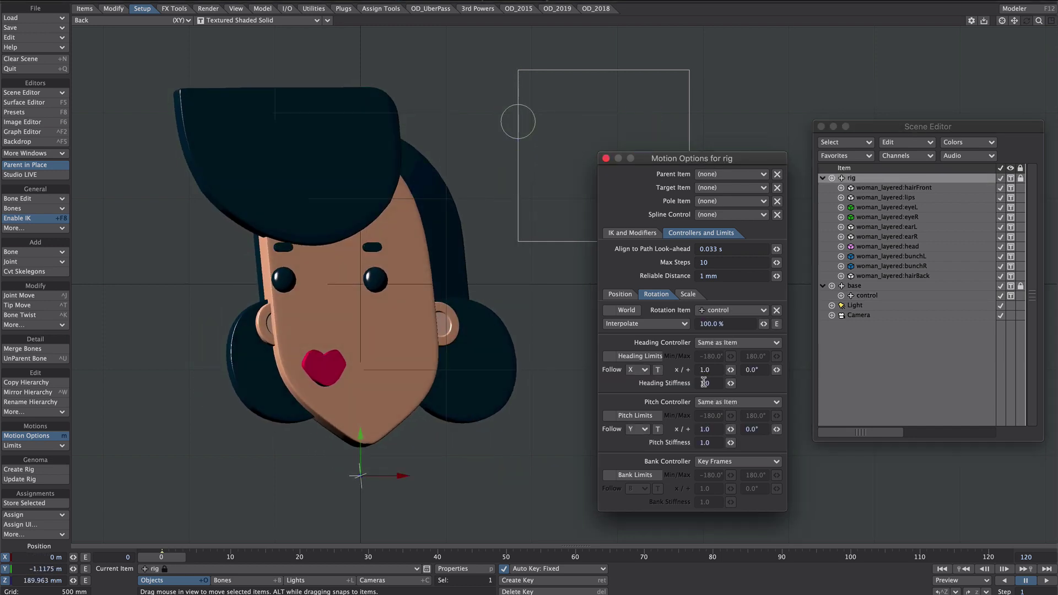
type("-")
key("Tab")
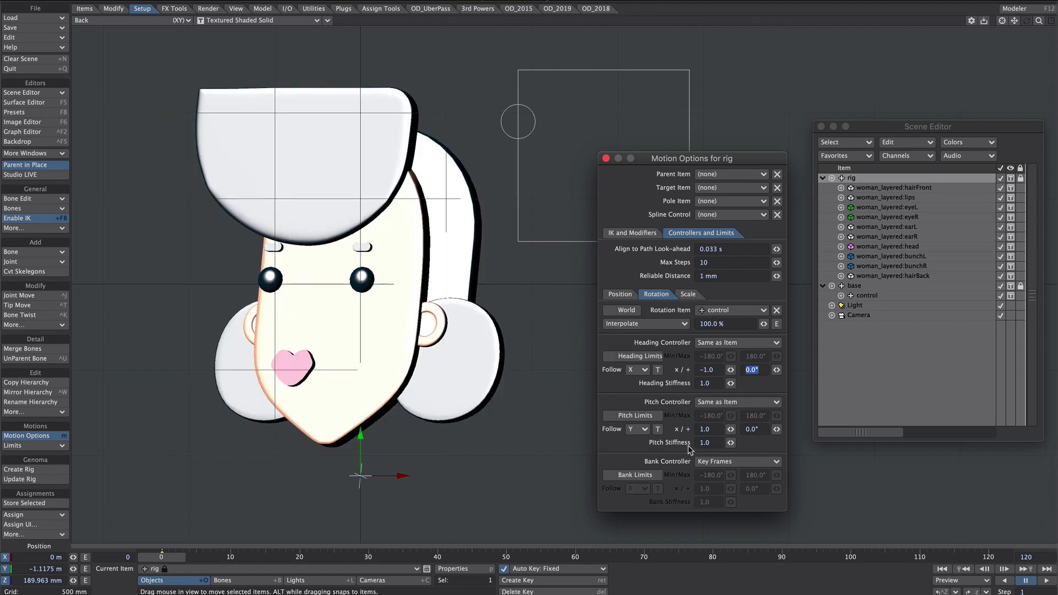
type("2")
key("Return")
left_click(547, 101)
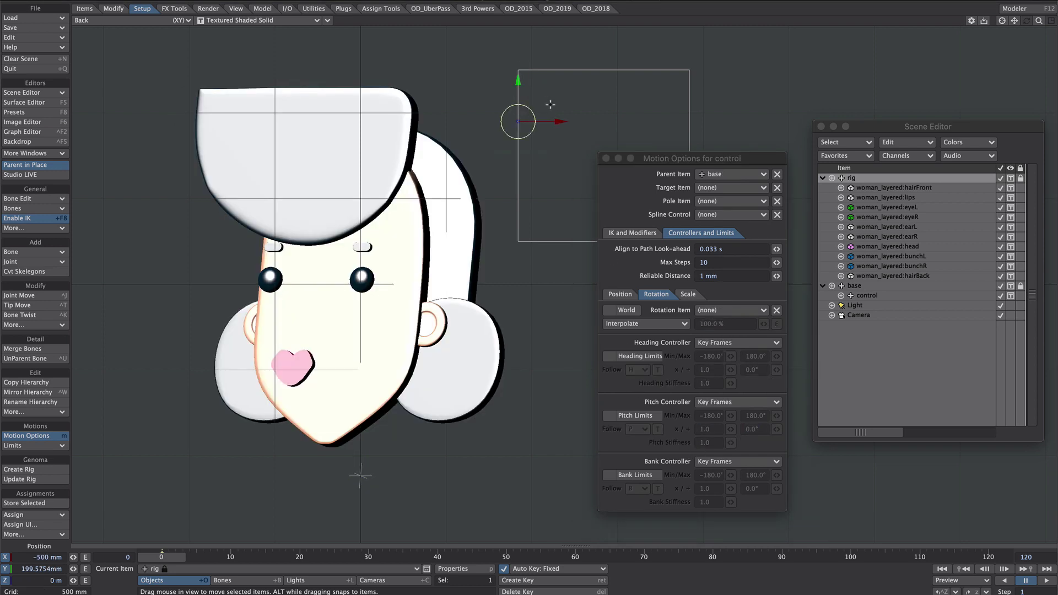
left_click_drag(547, 101, 678, 129)
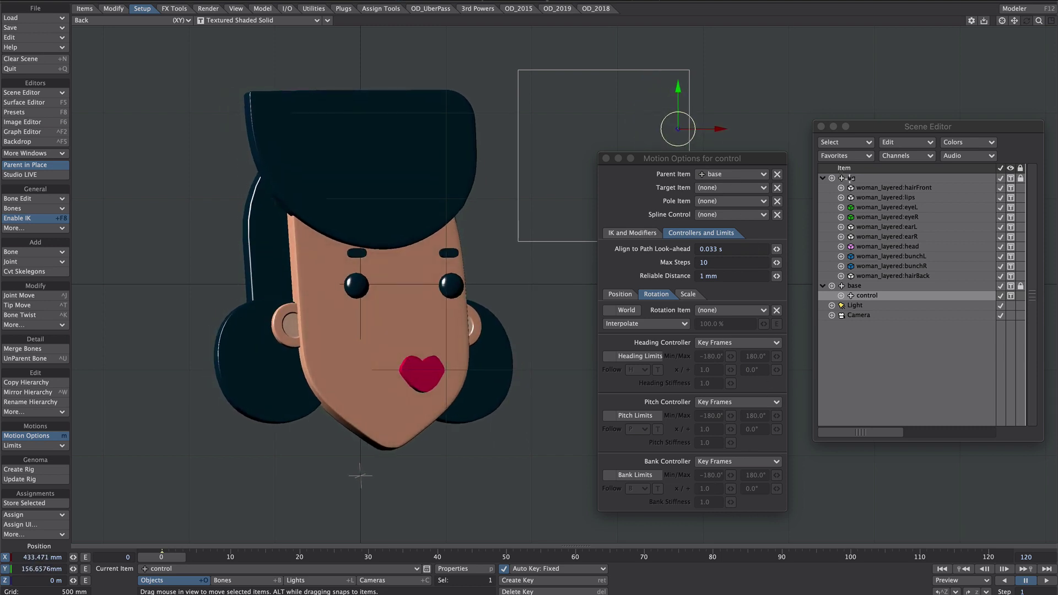
Step: Reduce rig's rotation item strength to 53.5% and test by moving control back across to its box's X minimum edge
left_click(850, 178)
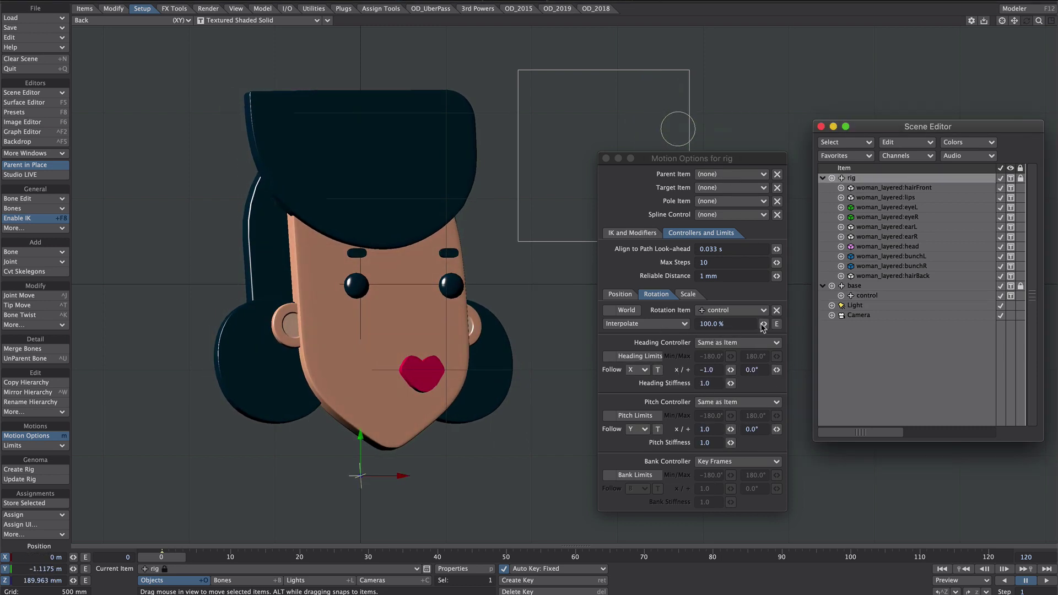
mouse_move(763, 325)
left_mouse_down()
mouse_move(752, 326)
mouse_move(763, 324)
left_mouse_up()
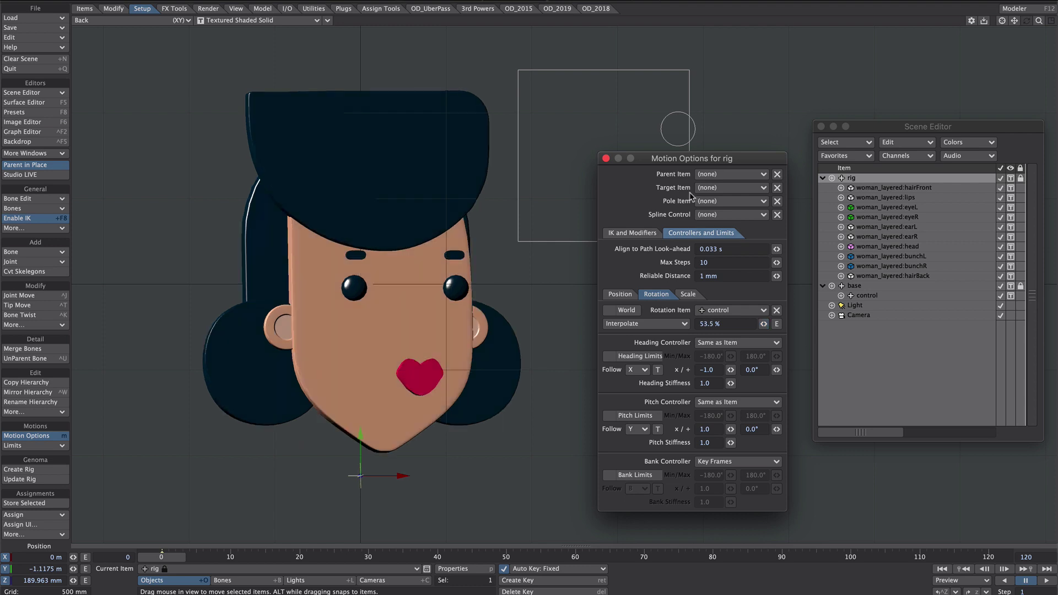
left_click(673, 135)
left_click_drag(671, 136, 452, 150)
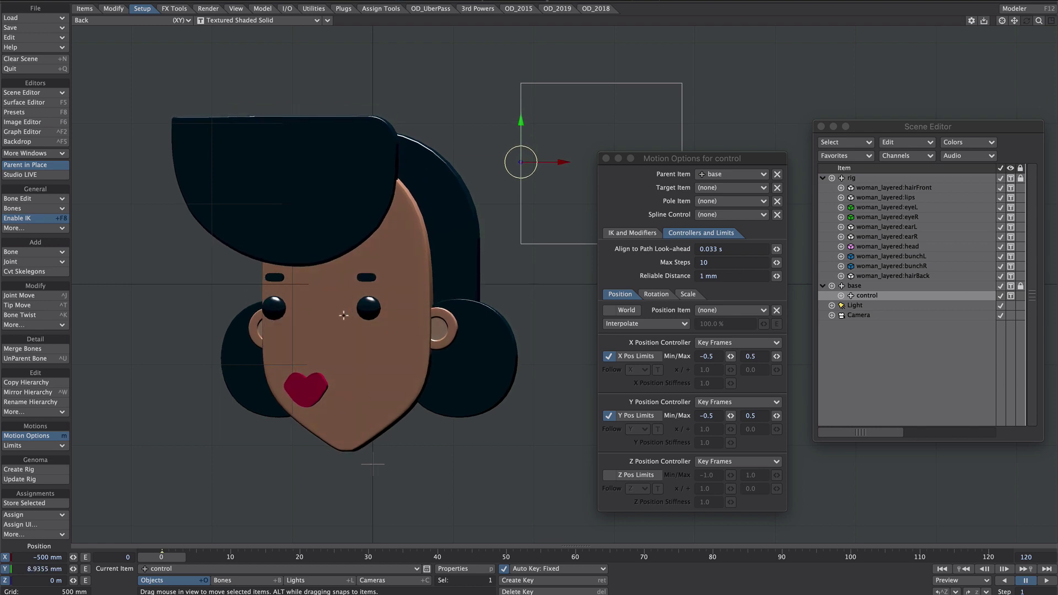
mouse_move(533, 167)
left_mouse_down()
mouse_move(594, 163)
mouse_move(520, 149)
mouse_move(519, 161)
left_mouse_up()
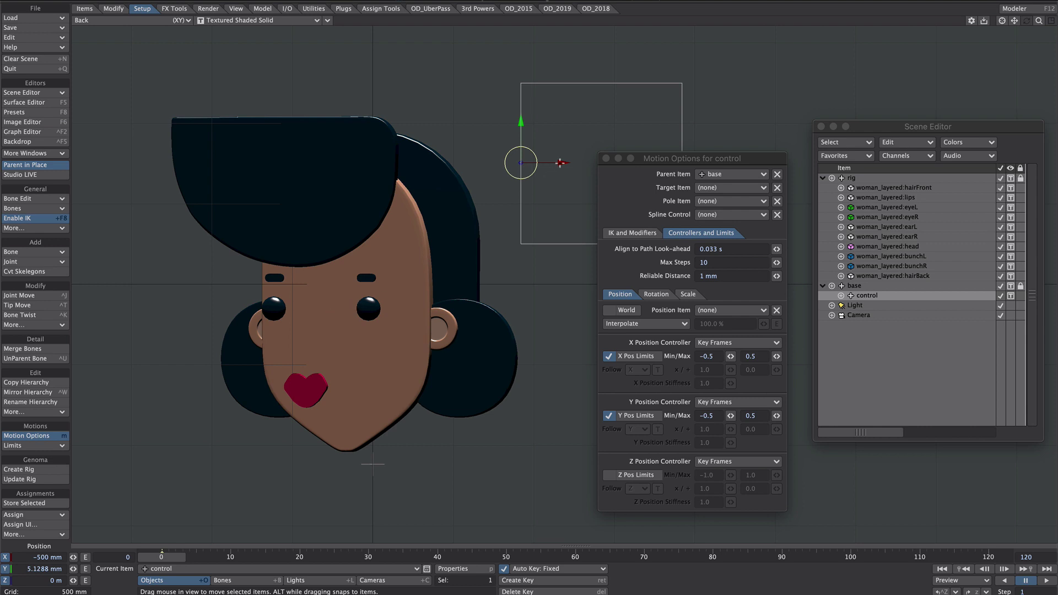
mouse_move(560, 162)
left_mouse_down()
mouse_move(711, 157)
mouse_move(560, 162)
left_mouse_up()
Step: Give eyeL's X position follow map a Gradient texture layer with Follow X as the input parameter
left_click(887, 207)
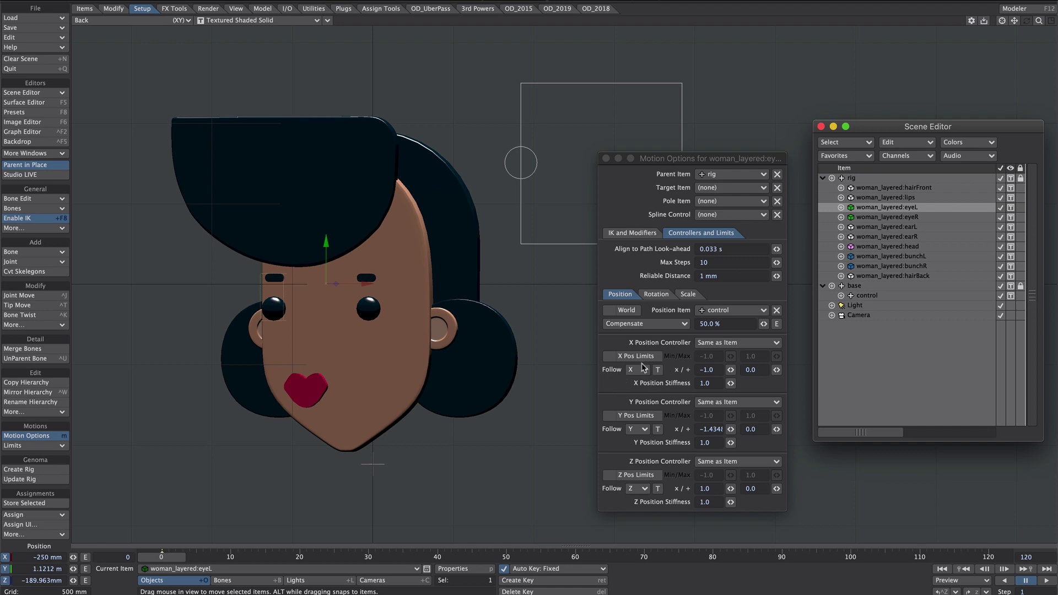
left_click(659, 374)
left_click(793, 80)
left_click(691, 88)
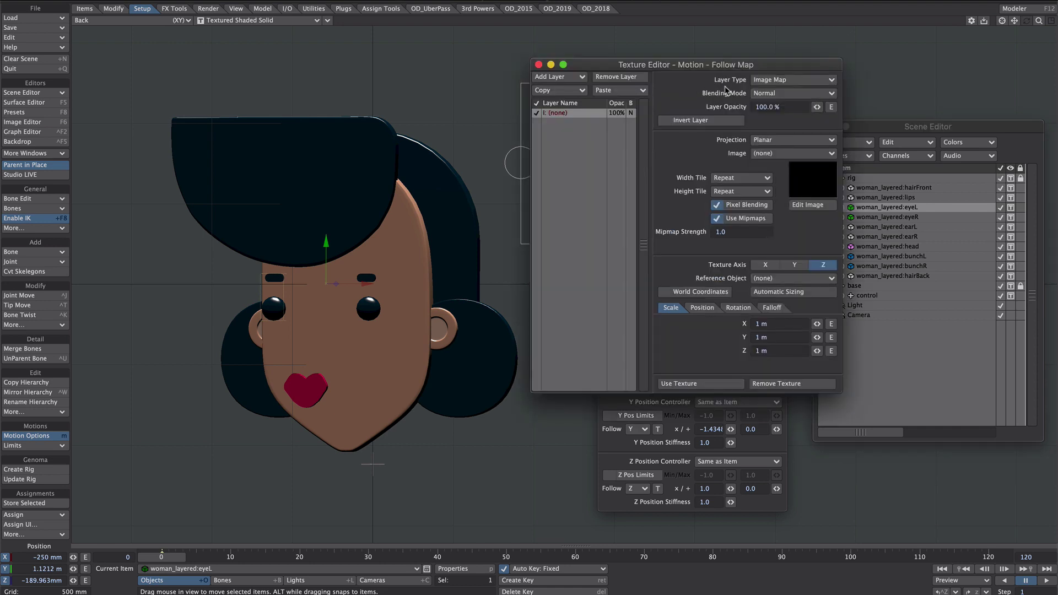
left_click(783, 81)
left_click(771, 100)
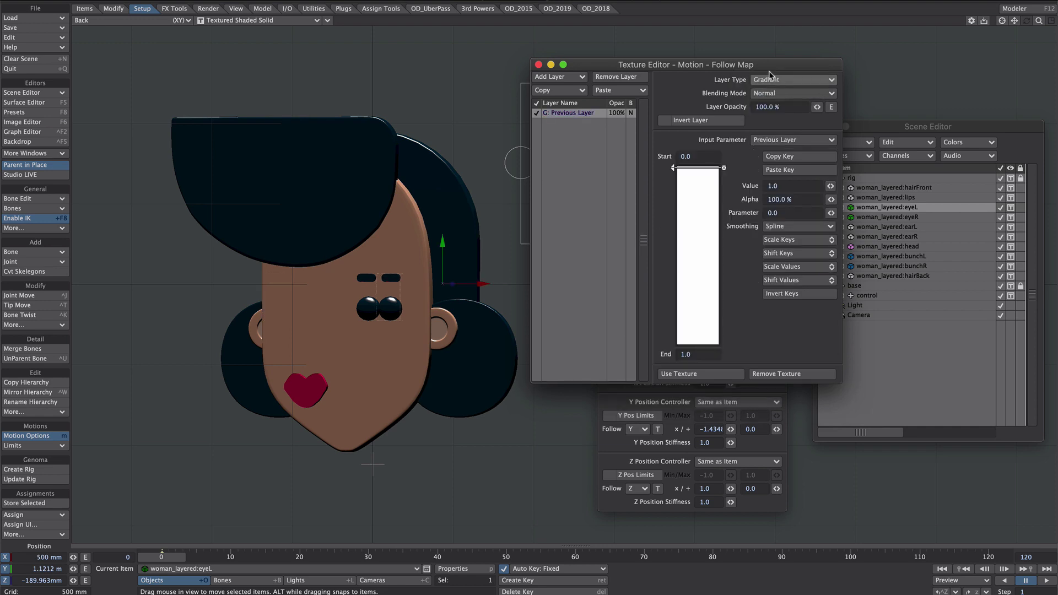
left_click_drag(761, 67, 816, 93)
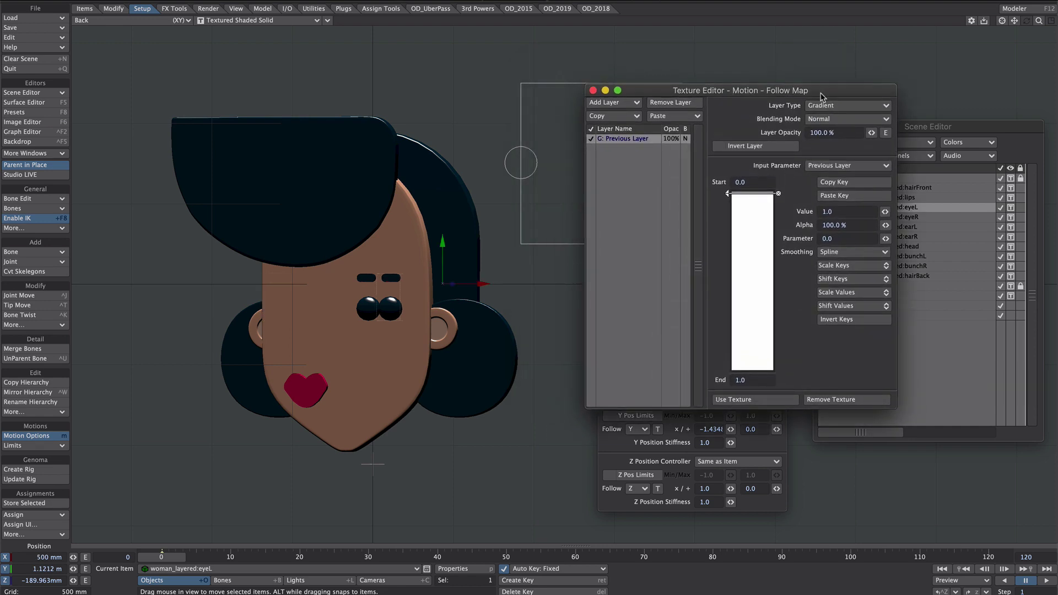
left_click(838, 165)
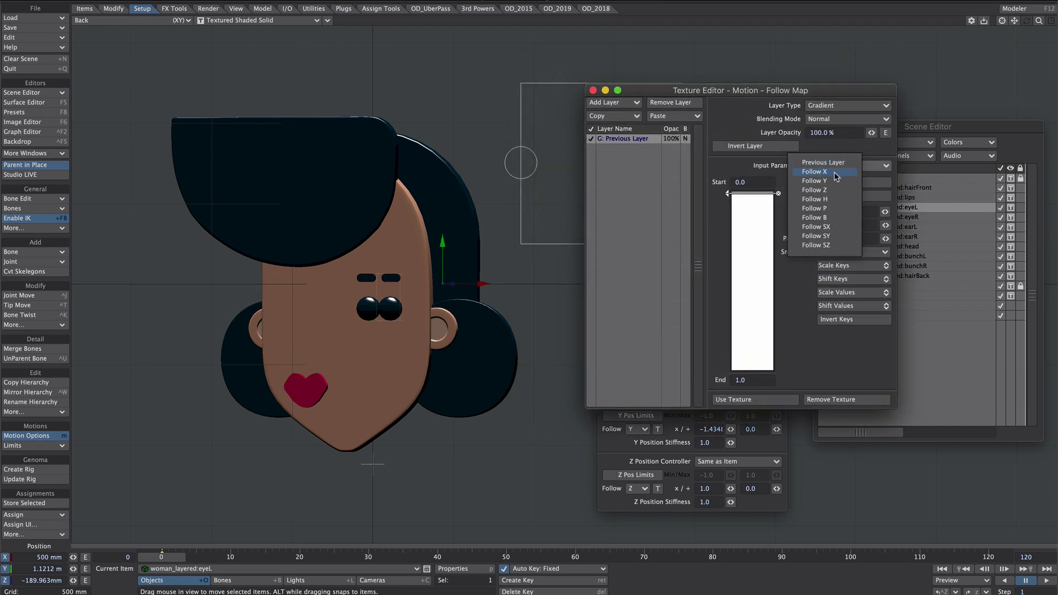
left_click(815, 171)
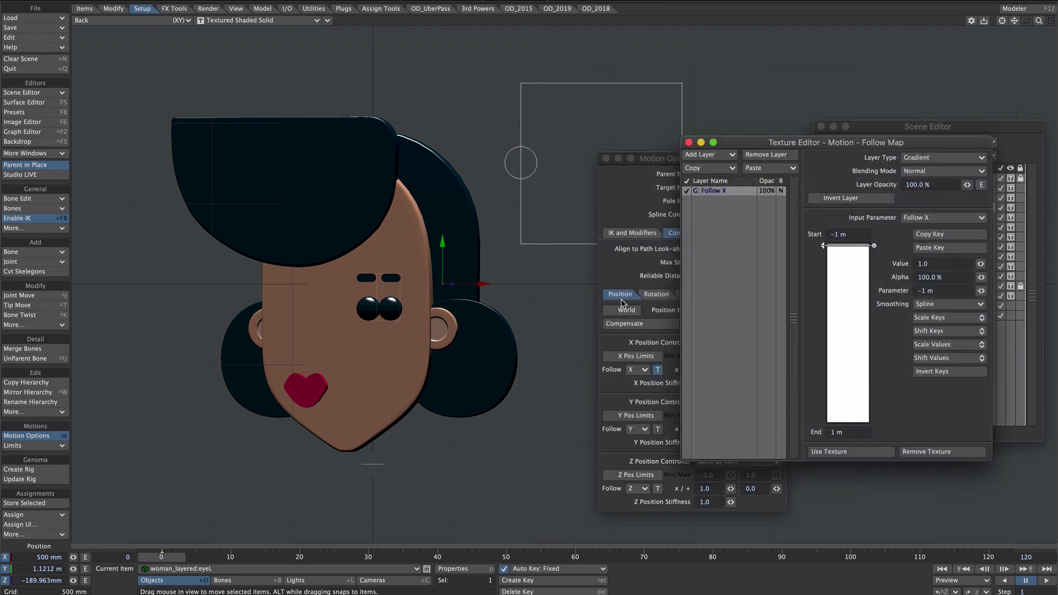
Step: Set the gradient key's alpha to 0% and place keys at parameters -500 mm and 500 mm
left_click(957, 278)
type("0")
key("Return")
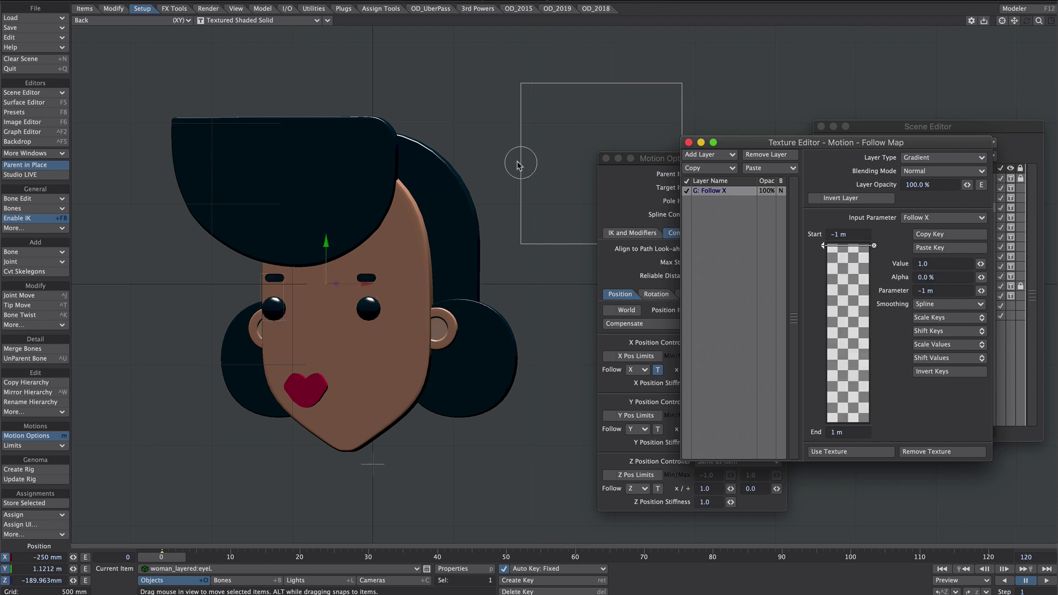
left_click(853, 236)
left_click_drag(825, 246, 890, 379)
type("500")
key("Return")
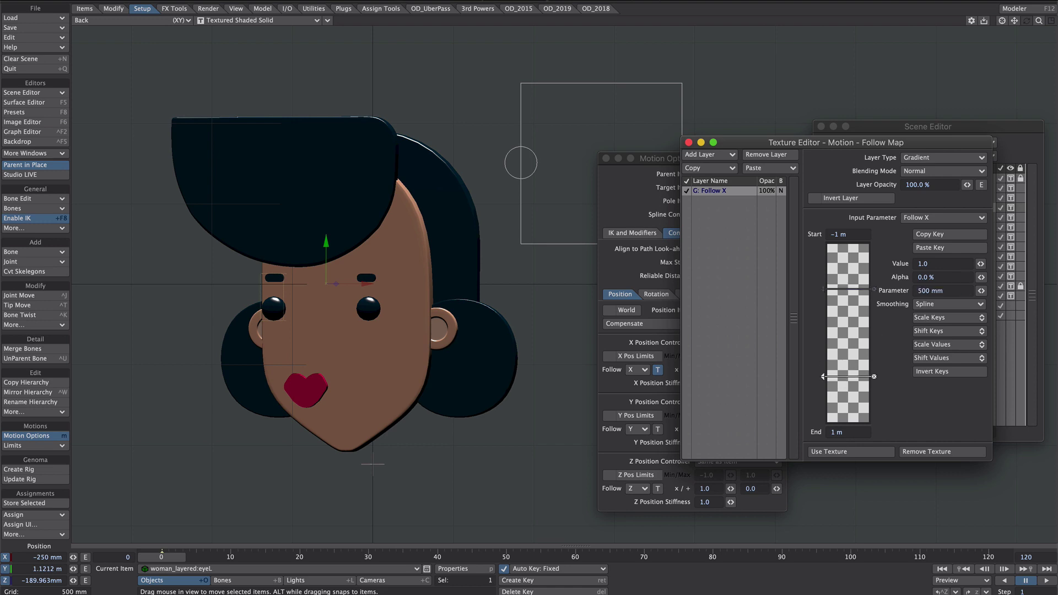
Step: Set the gradient's start to -500 mm and end to 500 mm, and move control to its box's X maximum edge
left_click(857, 237)
type("-500")
key("Tab")
type("500")
key("Tab")
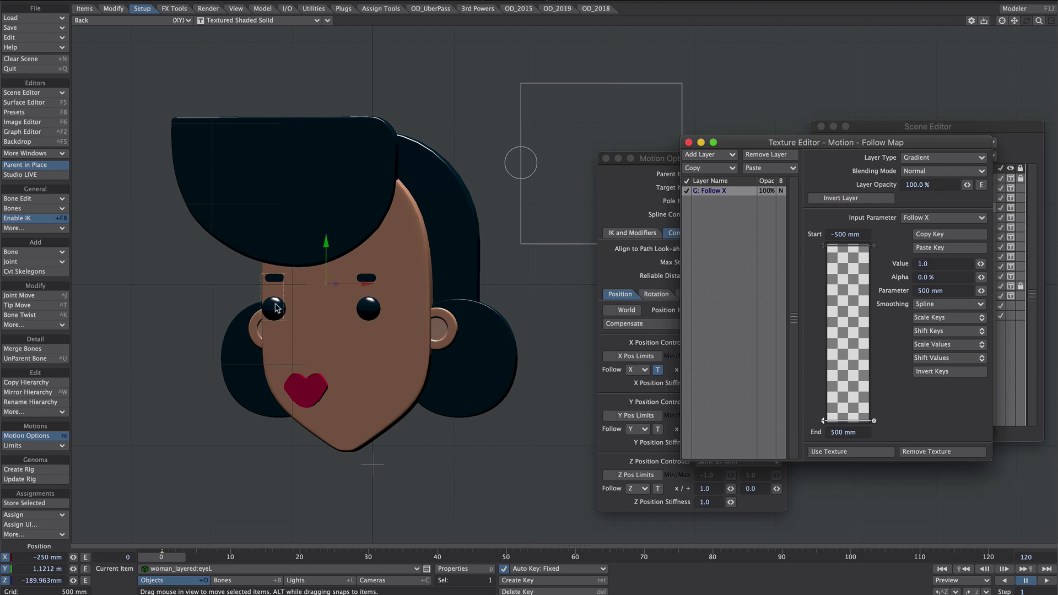
left_click(557, 113)
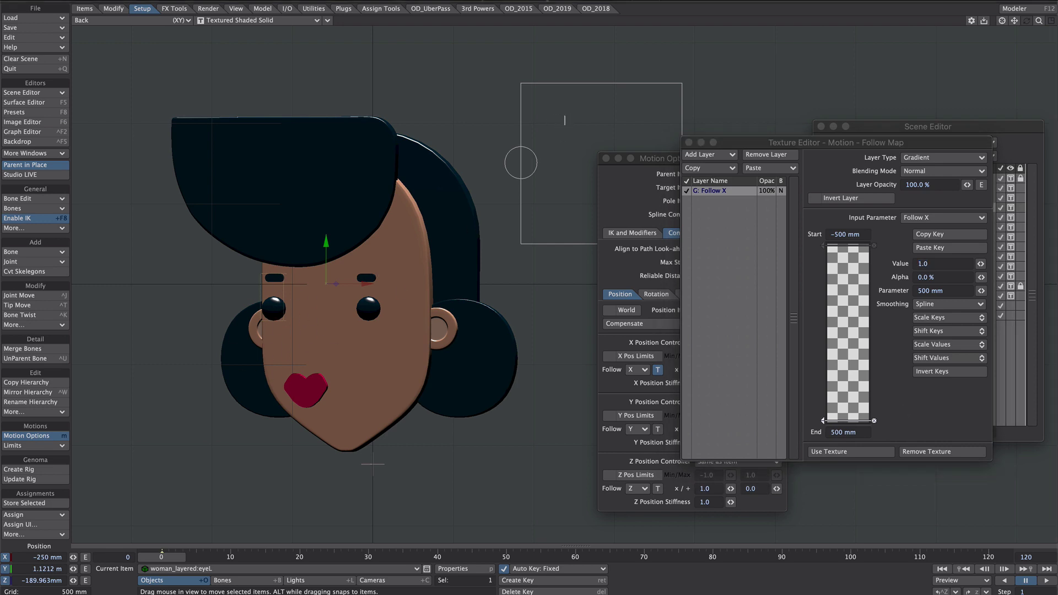
left_click_drag(557, 113, 834, 441)
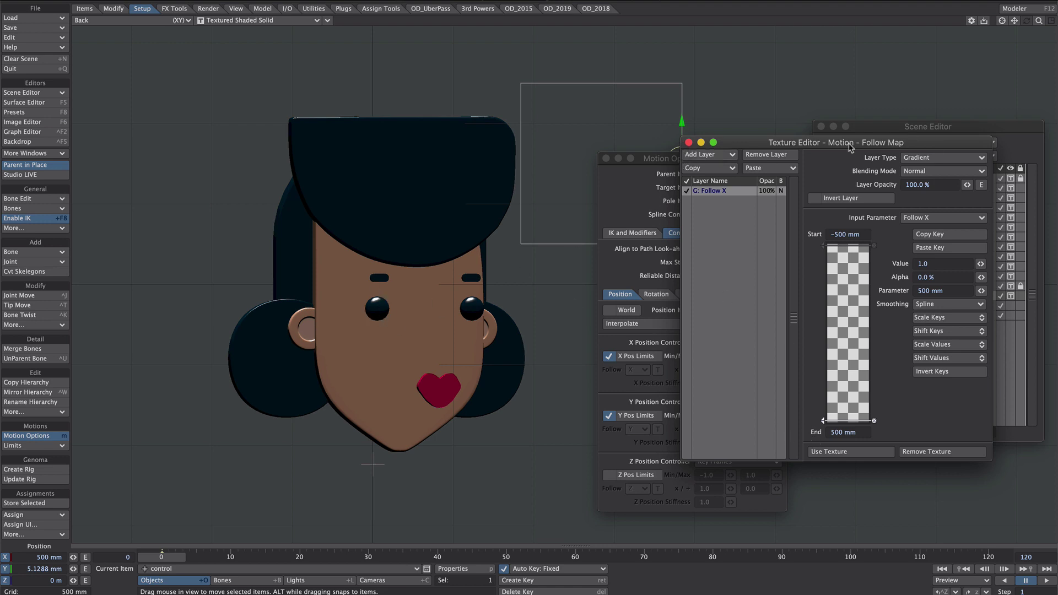
Step: Set the gradient layer's blending mode to Additive and give the 500 mm key 29.5% alpha and Linear smoothing
left_click(941, 172)
left_click(941, 183)
left_click_drag(980, 277, 1053, 277)
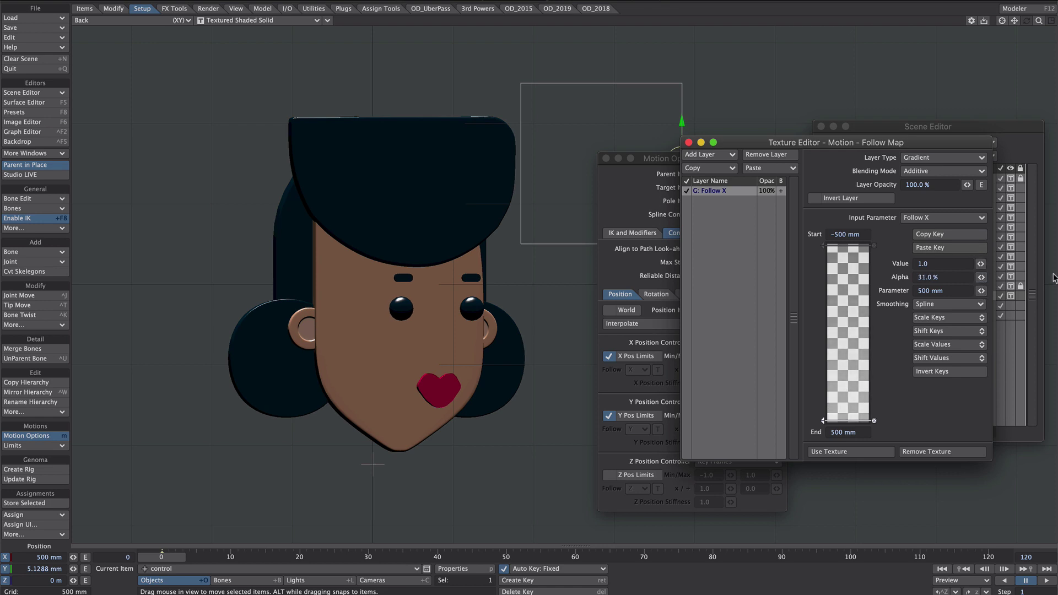
left_click_drag(981, 277, 979, 277)
left_click(929, 304)
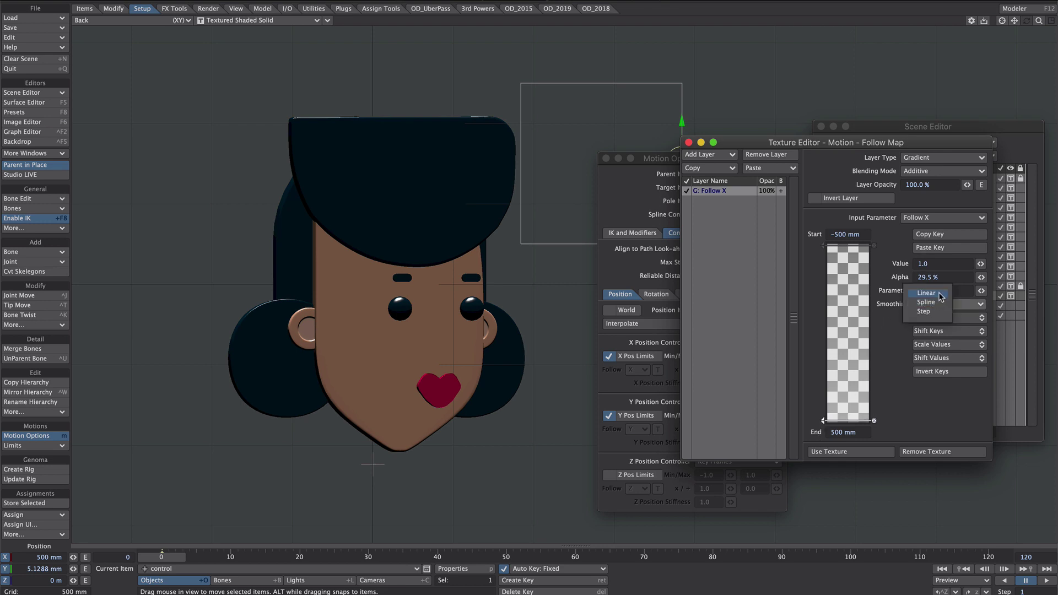
left_click(941, 297)
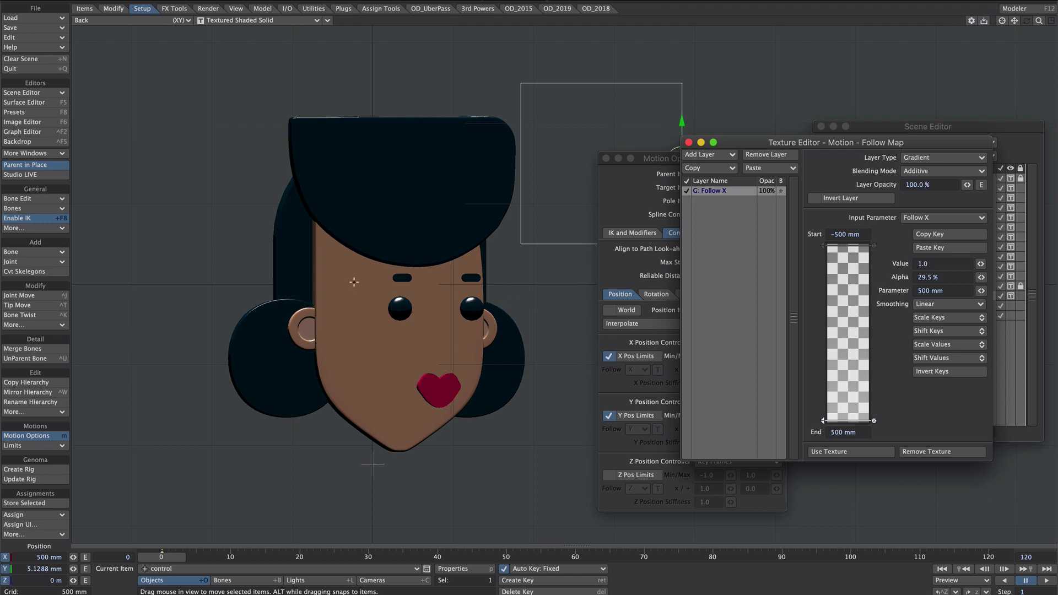
Step: Compare eyeL's position with its Follow X gradient layer disabled and enabled again
left_click(419, 318)
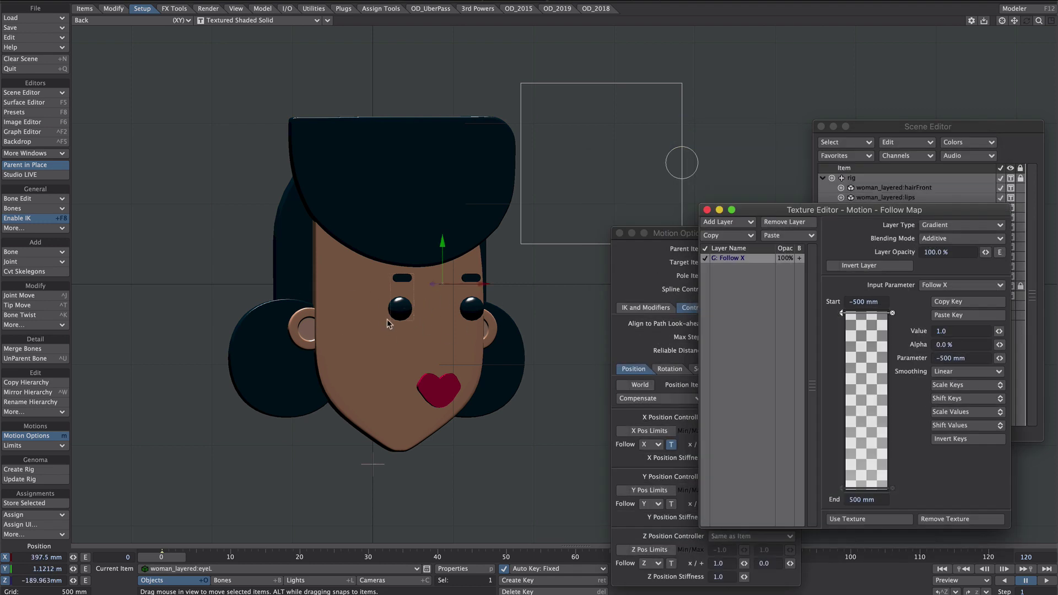
left_click(707, 258)
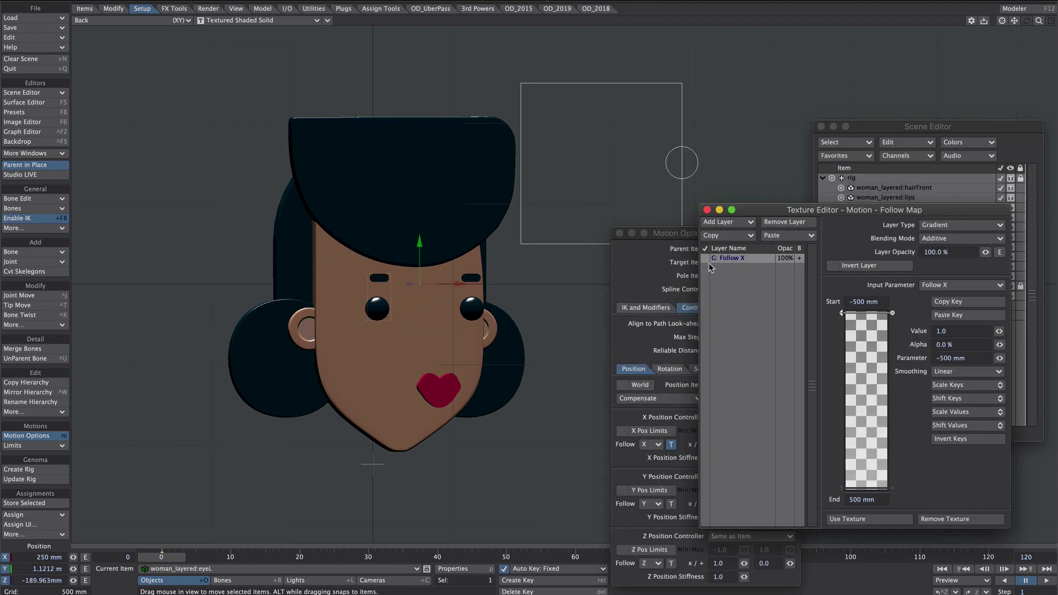
left_click(706, 258)
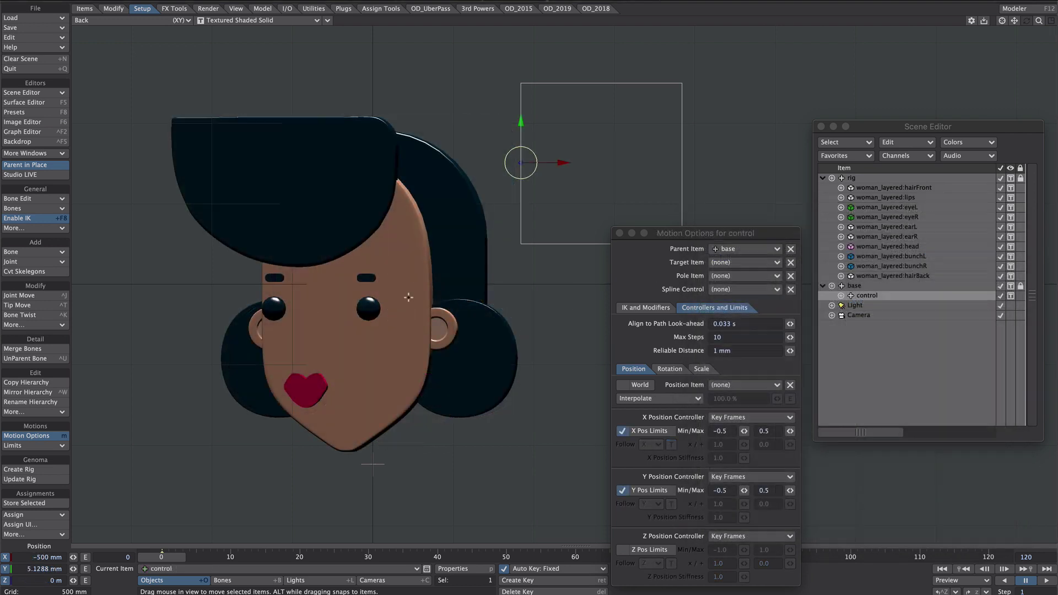
Step: Add a gradient texture layer to eyeR's Follow X map and set its blending mode to Additive
left_click(898, 216)
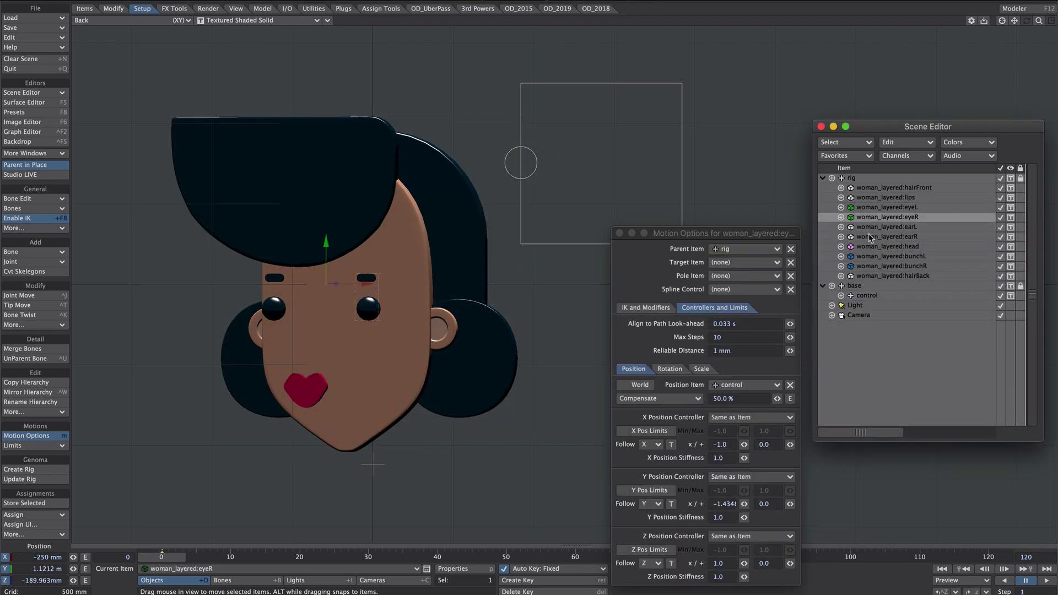
left_click(671, 444)
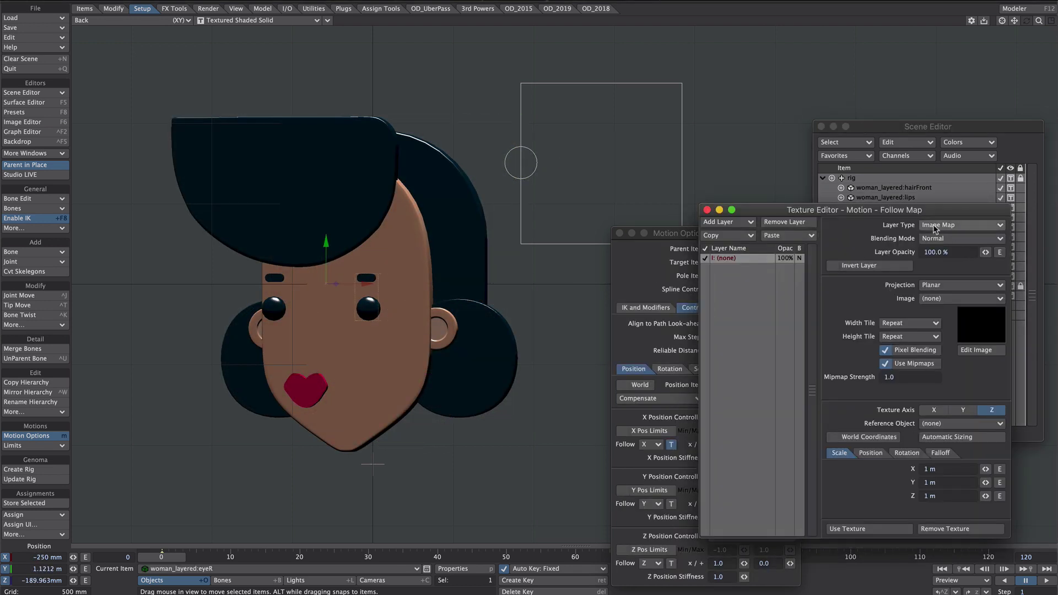
left_click(945, 225)
left_click(937, 241)
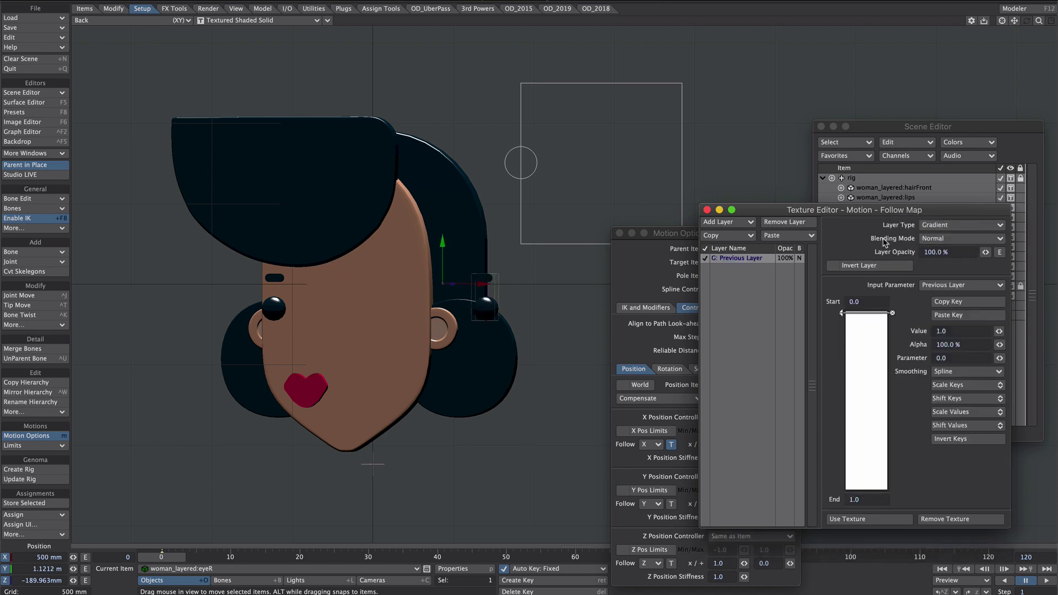
left_click(936, 240)
left_click(937, 246)
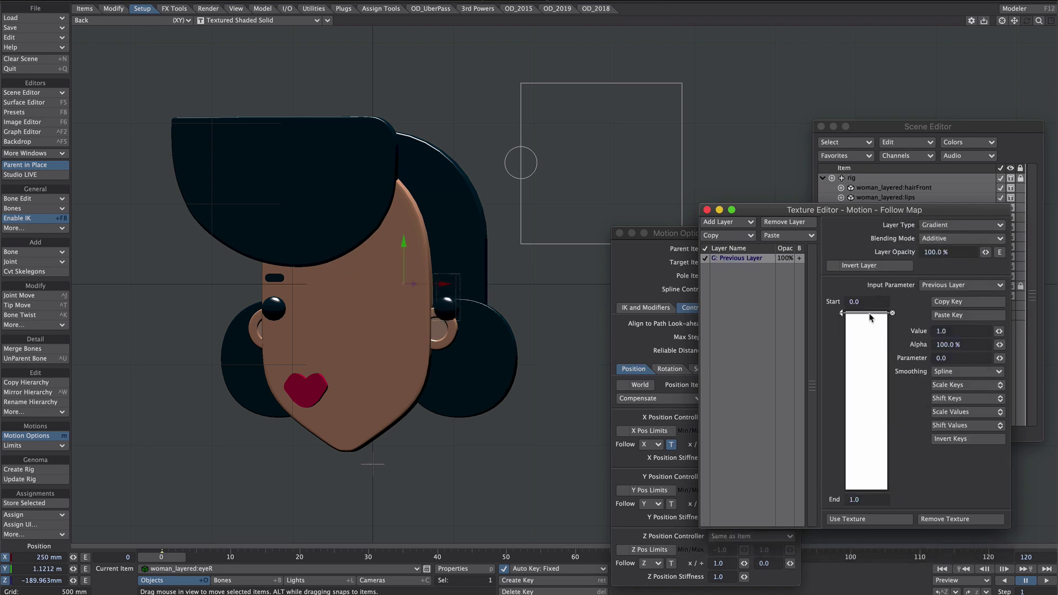
Step: Set eyeR's gradient key alpha to 0% and the gradient range from -0.5 to 0.5
left_click(964, 343)
type("0")
key("Tab")
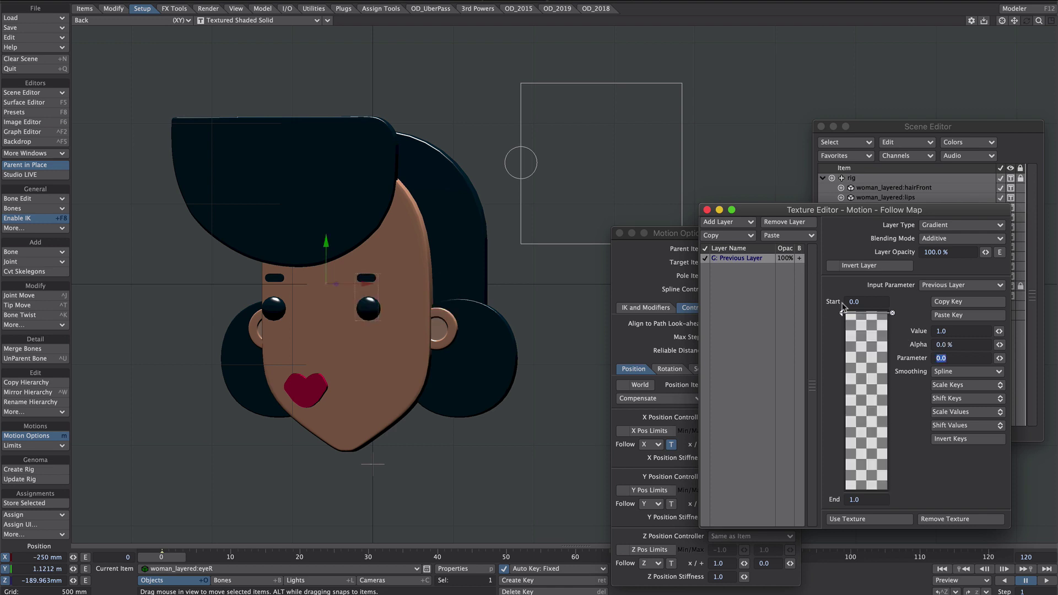
left_click(865, 301)
type("-0")
type(".5")
key("Tab")
type(".5")
key("Tab")
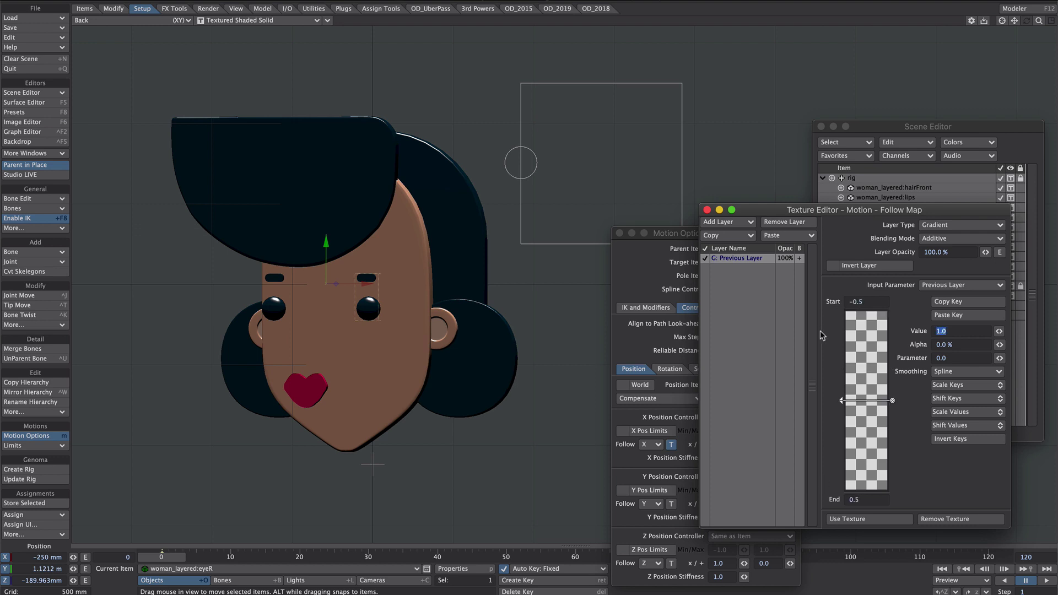
Step: Place gradient keys with Linear smoothing at parameter 0.5 and at about -0.4965
mouse_move(843, 401)
left_mouse_down()
mouse_move(843, 315)
mouse_move(840, 573)
left_mouse_up()
left_click(936, 371)
left_click(942, 358)
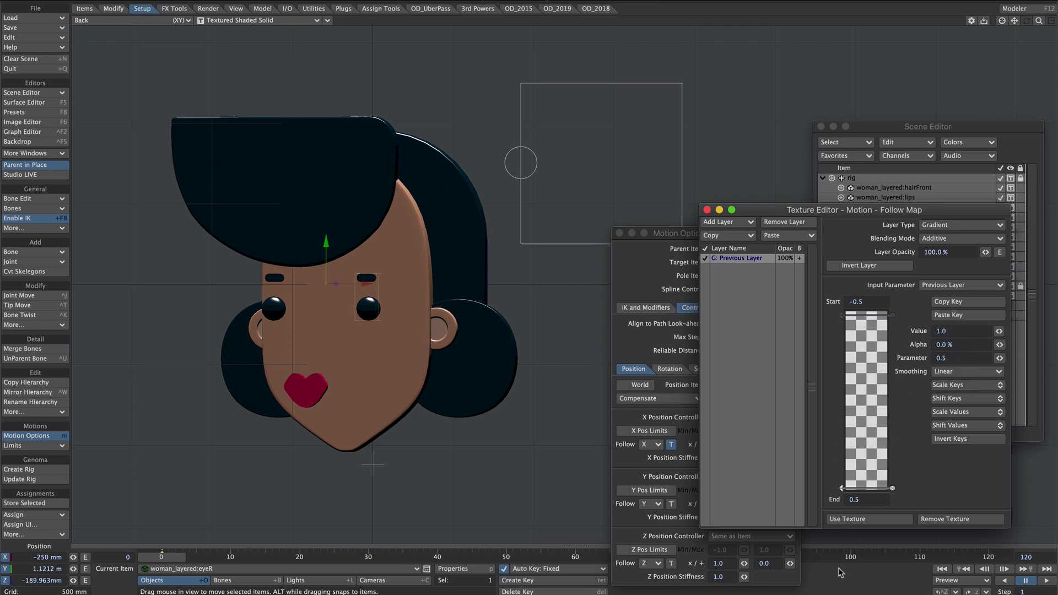
left_click(951, 371)
left_click(949, 371)
left_click_drag(840, 487, 477, 309)
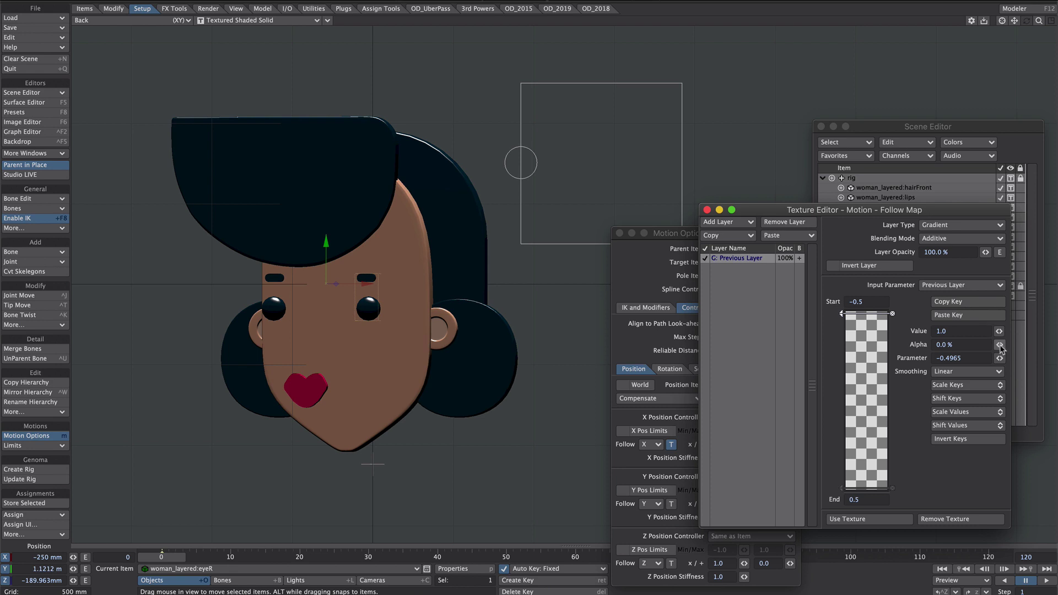
Step: Give the -0.4965 key a value of -1.0 and raise its alpha until eyeR sits at X -400 mm
left_click_drag(998, 344, 1007, 345)
left_click(957, 330)
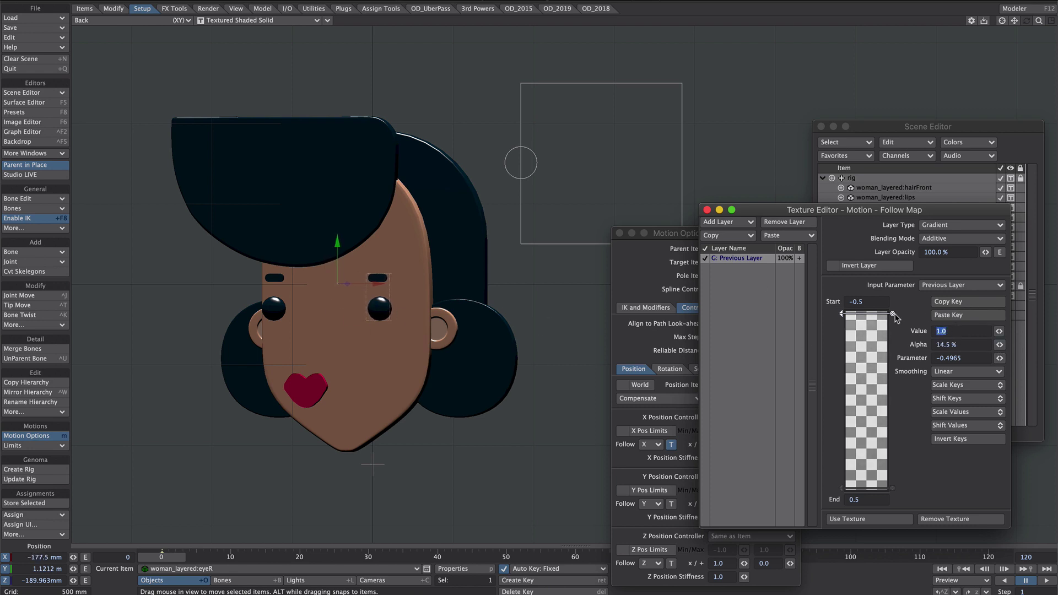
type("-1.0")
key("Return")
left_click_drag(999, 345, 1004, 344)
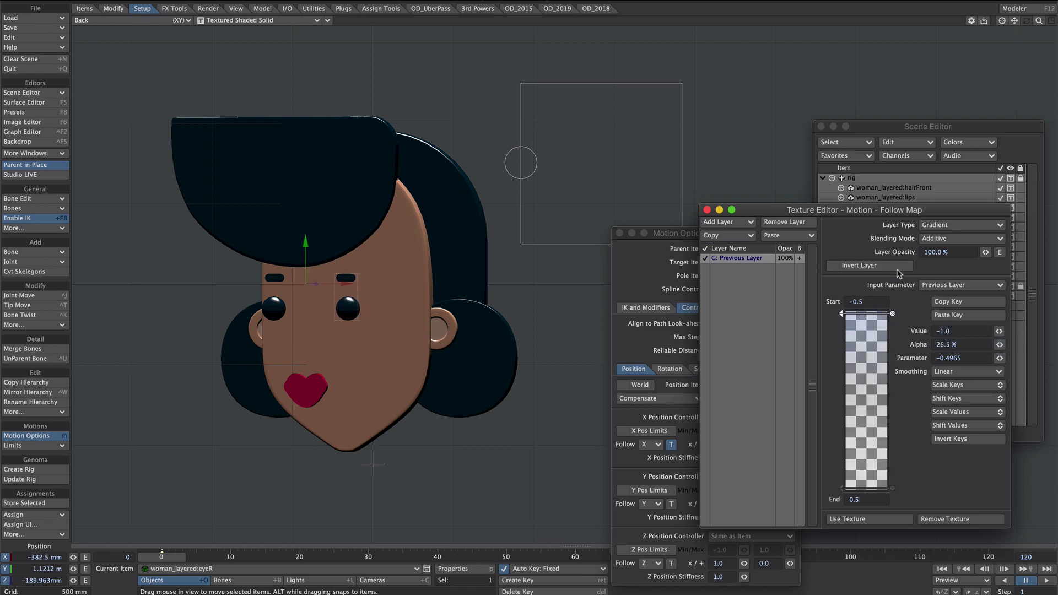
Step: Close eyeR's motion options and move control around its box to check how the facial features follow
key("m")
left_click(569, 118)
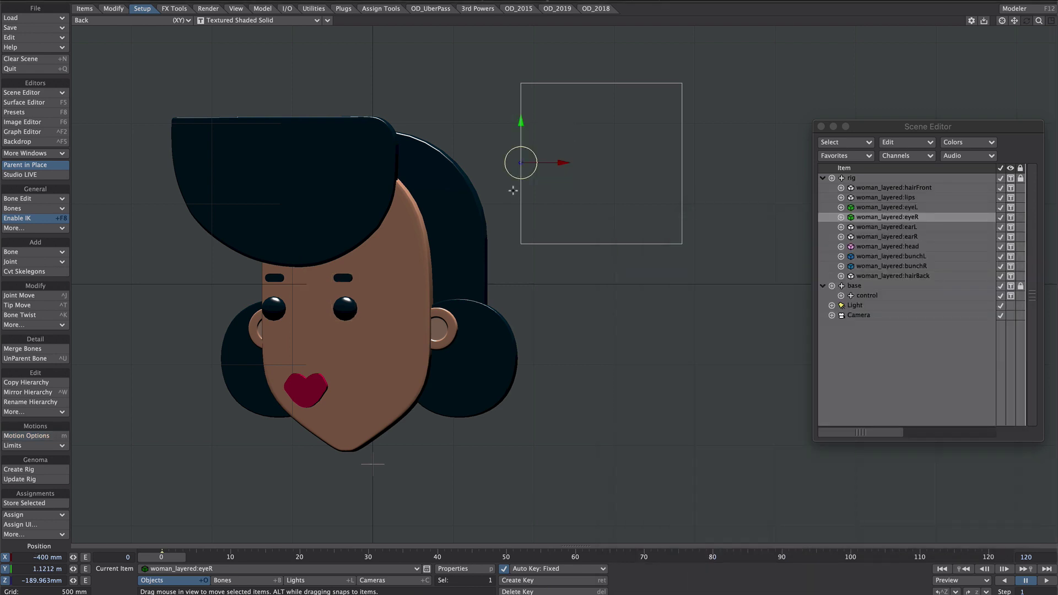
left_click_drag(557, 152, 687, 141)
left_click_drag(440, 287, 450, 301)
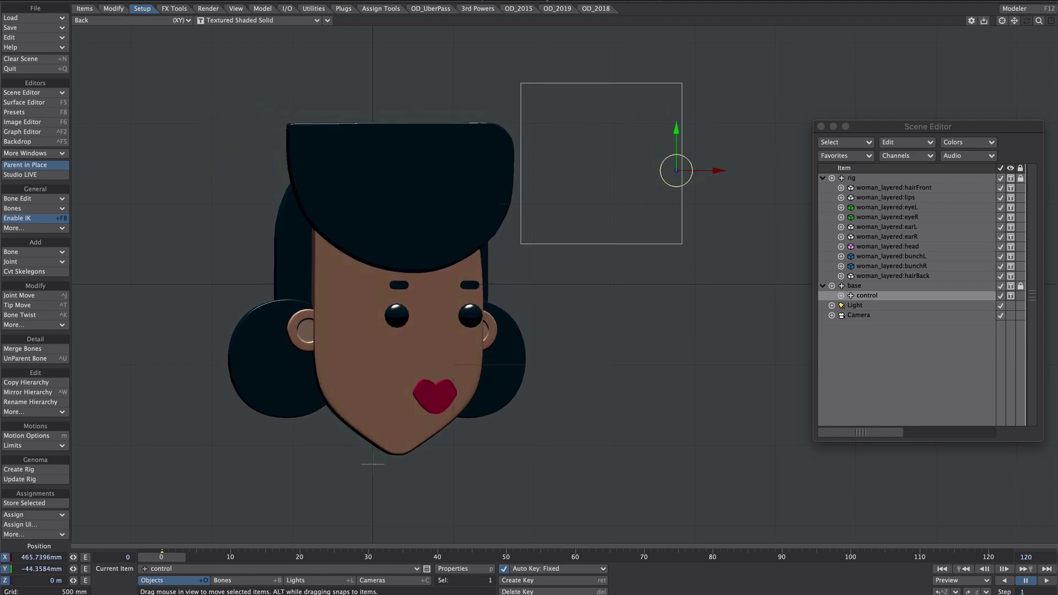
left_click_drag(710, 147, 578, 111)
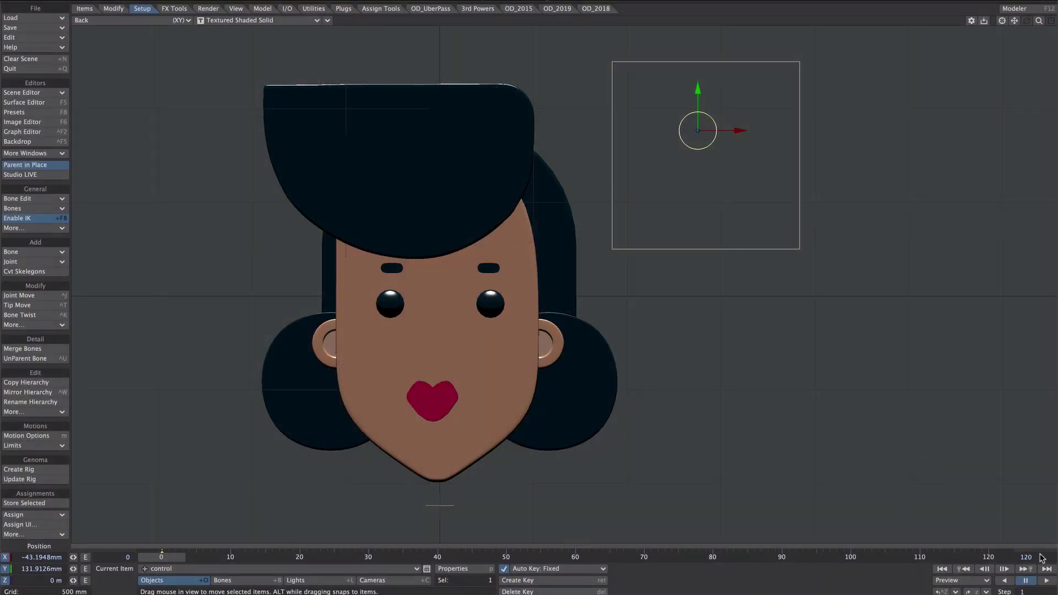
Step: Extend the timeline to frame 500, set Auto Key to Modified, and record control's motion by moving it around its box during playback
left_click(1039, 557)
type("500")
key("Return")
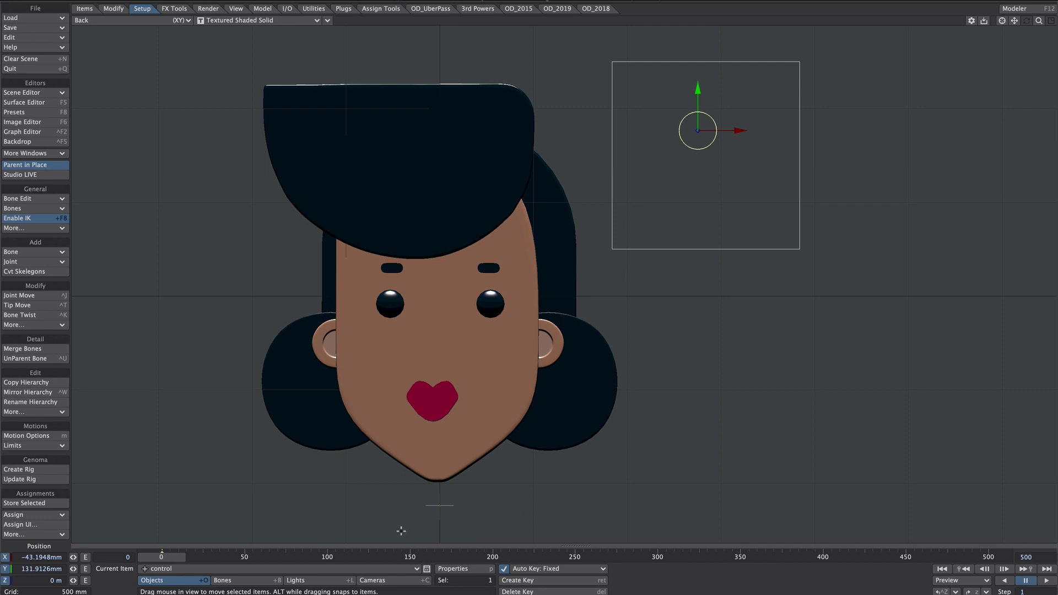
left_click(557, 569)
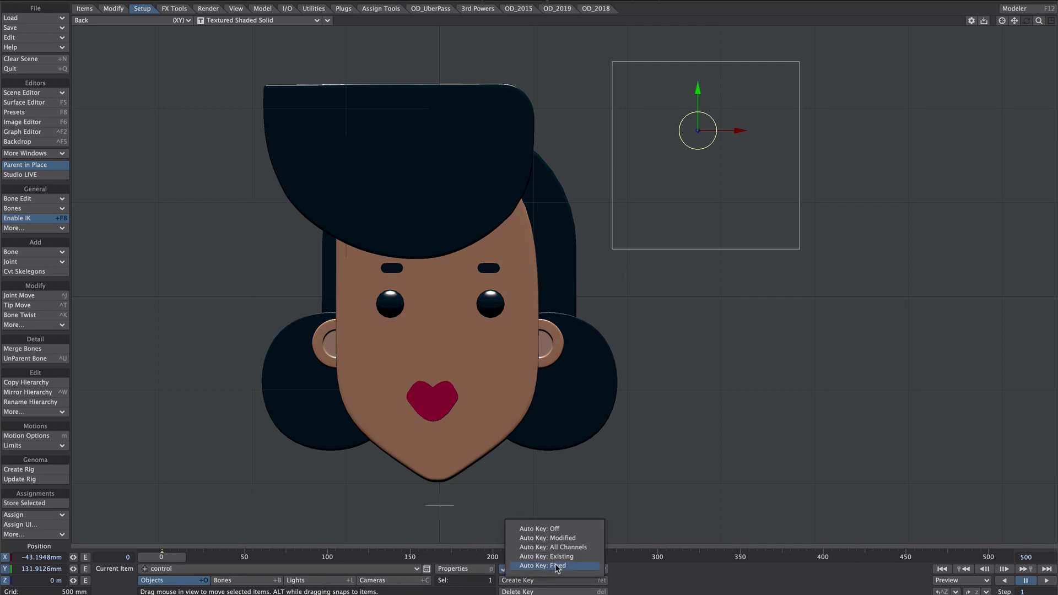
left_click(558, 538)
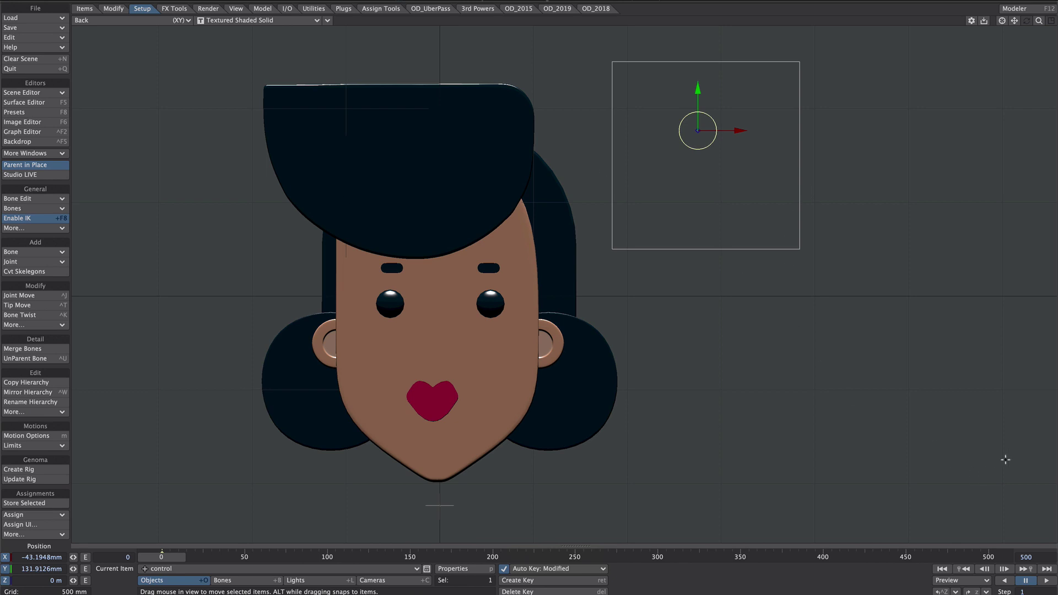
left_click(1045, 580)
mouse_move(722, 106)
left_mouse_down()
mouse_move(636, 120)
mouse_move(658, 184)
mouse_move(697, 105)
mouse_move(728, 105)
mouse_move(711, 84)
mouse_move(732, 94)
mouse_move(734, 131)
mouse_move(674, 127)
mouse_move(619, 75)
left_mouse_up()
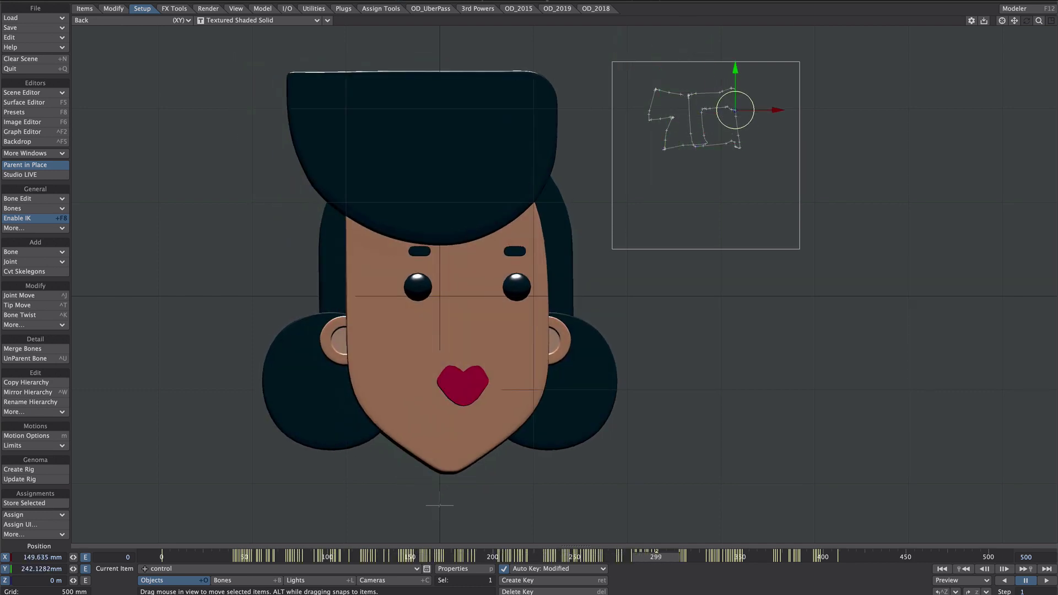
Step: Set the incoming curve of all control Position X and Position Y keys to Stepped in the Graph Editor
key("ctrl+F2")
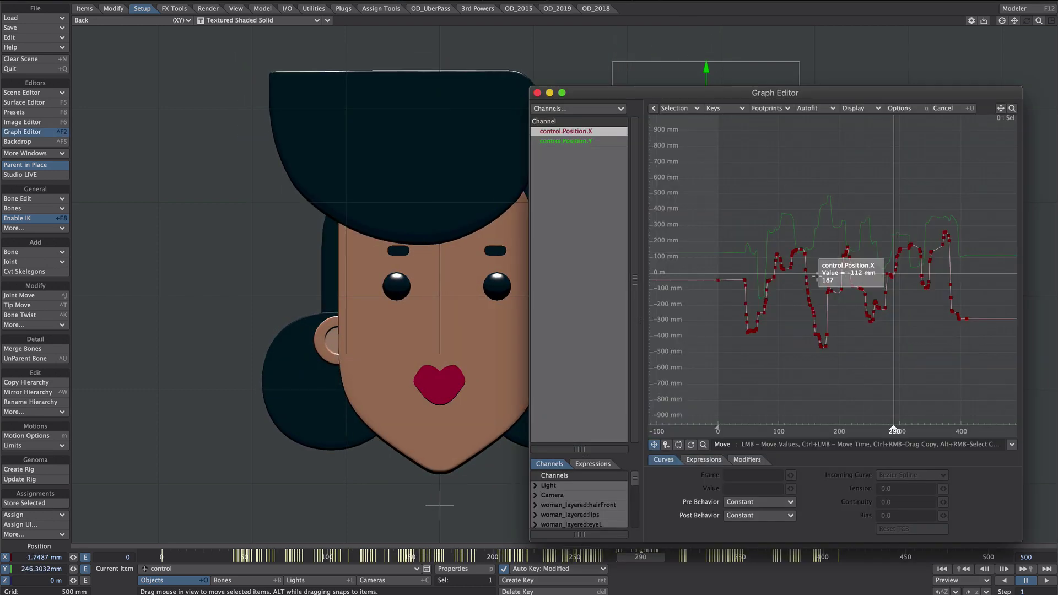
left_click(577, 142)
key("a")
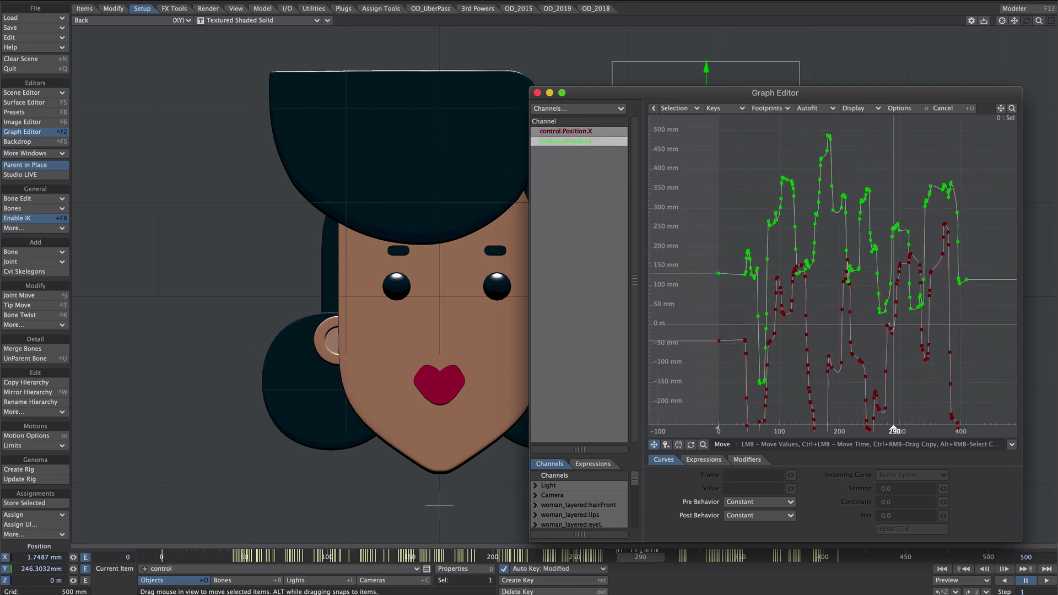
right_click_drag(968, 144, 722, 336)
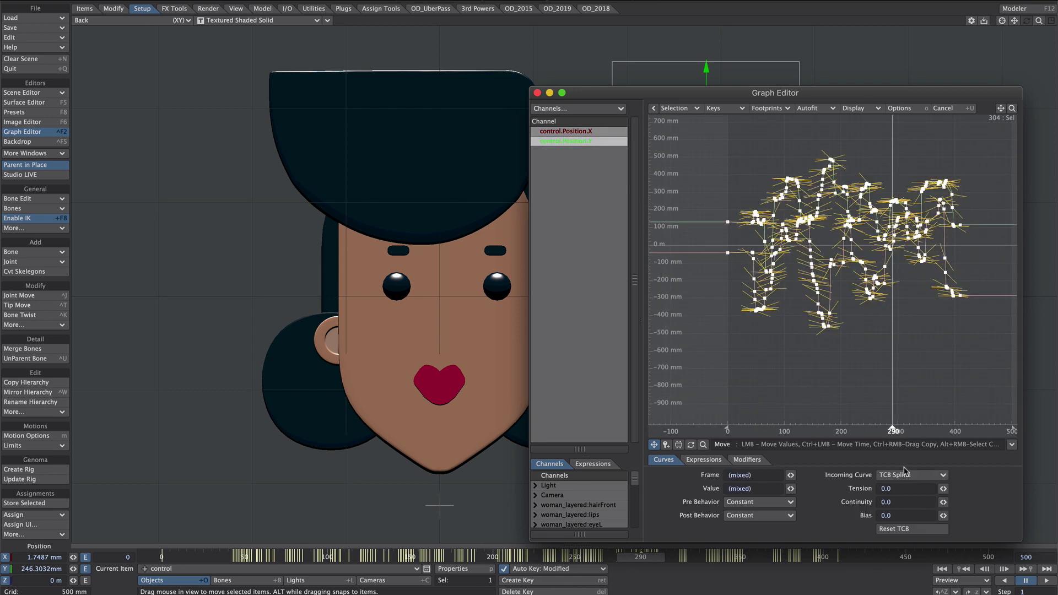
left_click(906, 475)
left_click(887, 512)
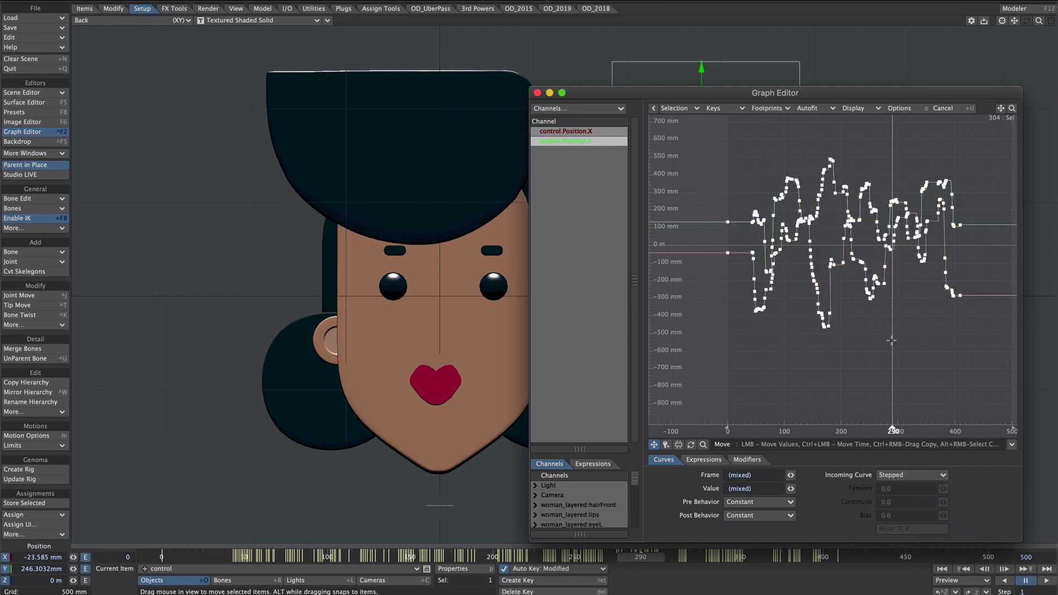
left_click(537, 92)
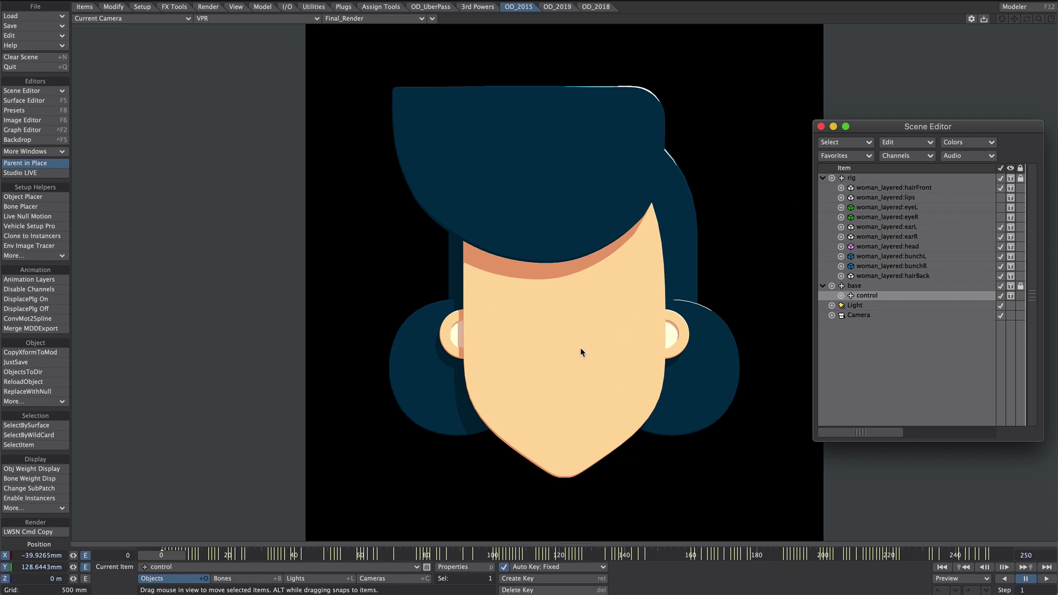
Step: Switch the viewport to Textured Shaded Solid, create a null named AElip, and parent it to the lips layer
left_click(220, 18)
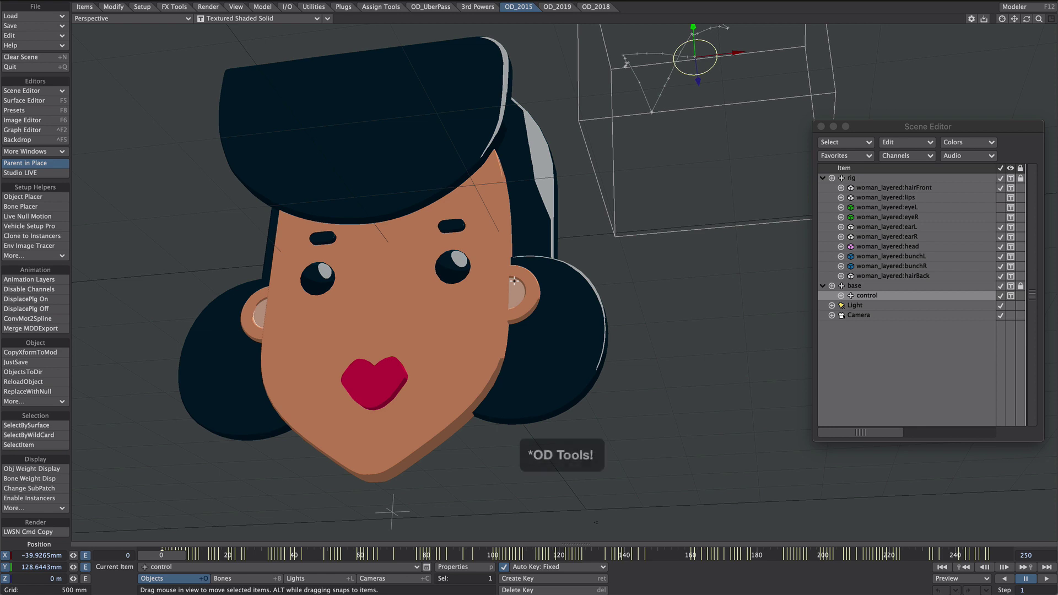
key("ctrl+shift+n")
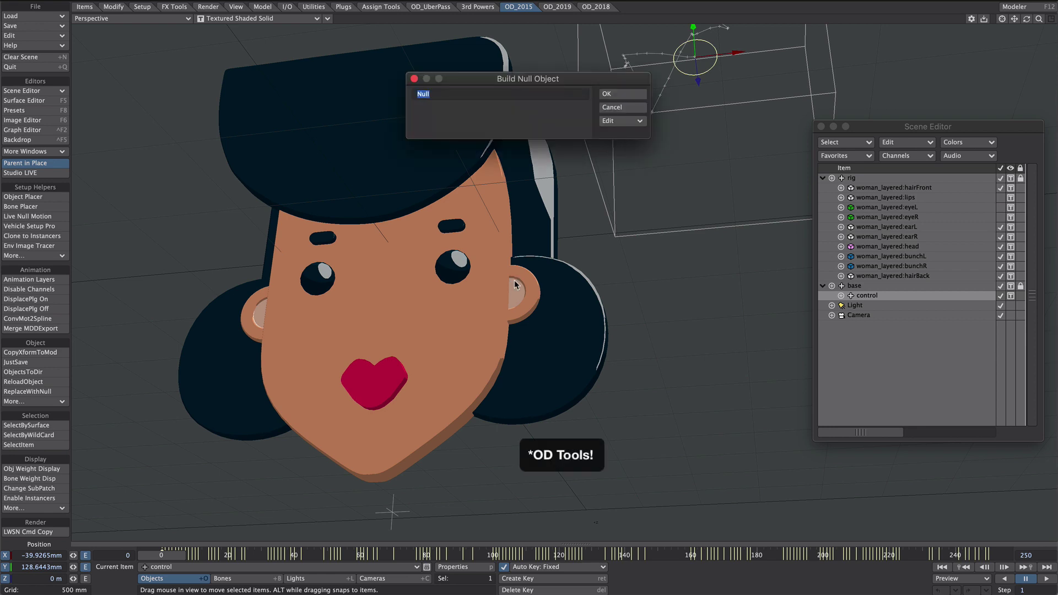
type("AElip")
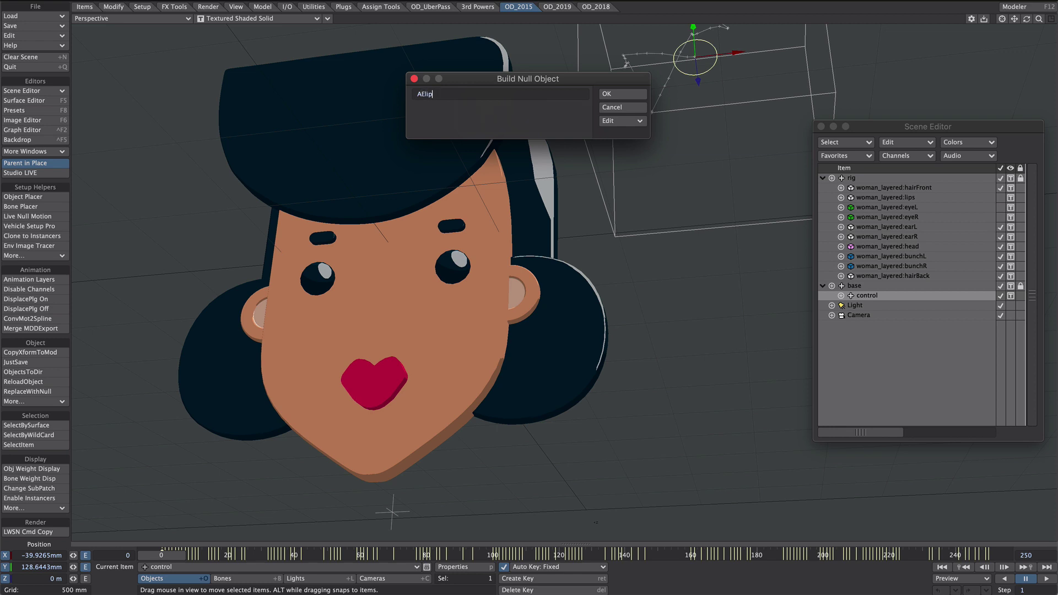
key("Return")
left_click(855, 306)
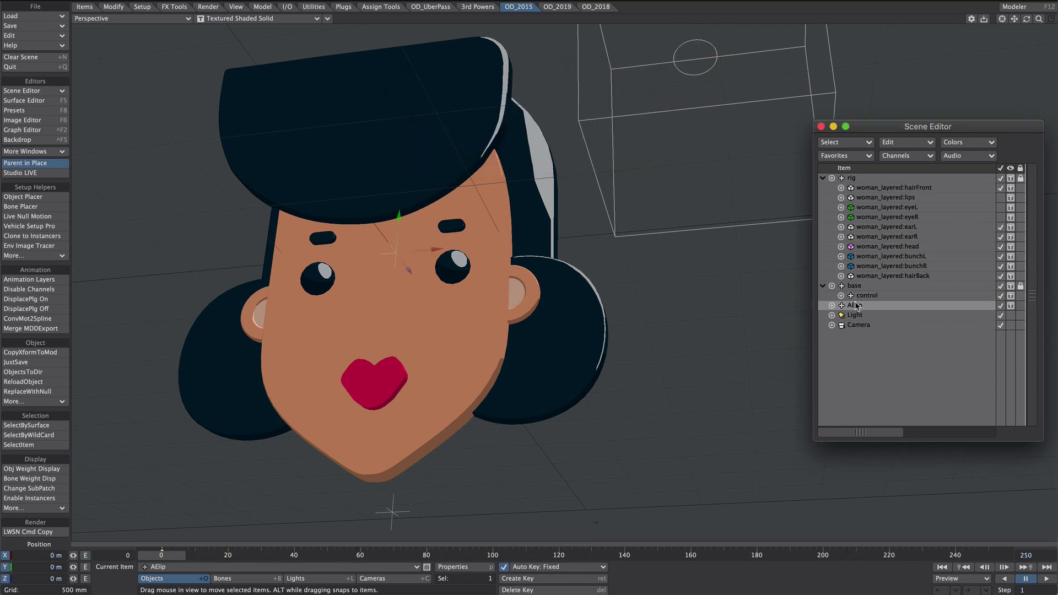
left_click_drag(855, 306, 912, 201)
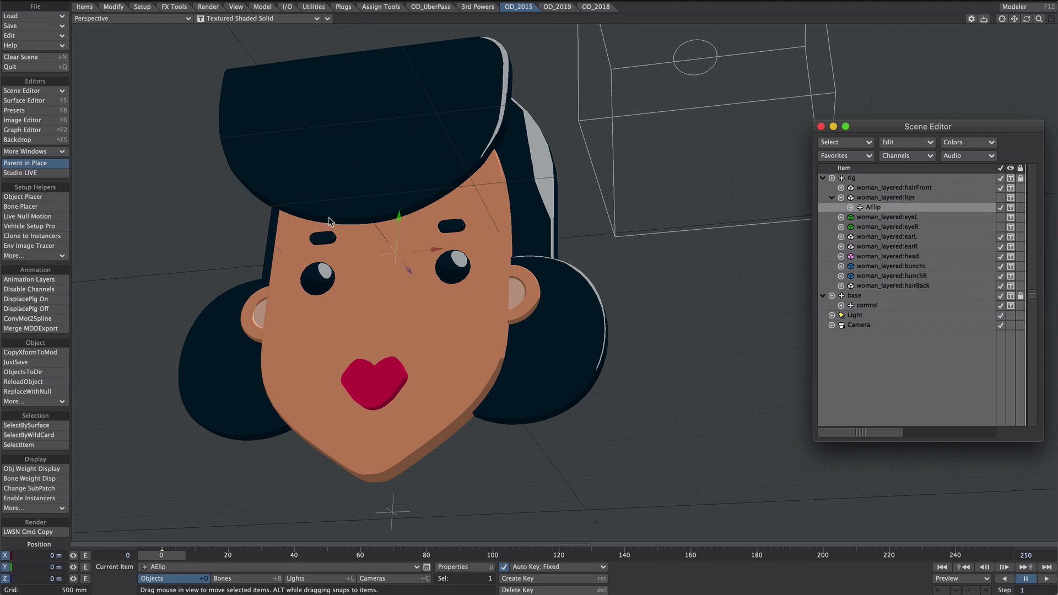
Step: Move the AElip null onto the centre of the lips, at about Y -643 mm and Z -109 mm
left_click_drag(353, 203, 389, 331)
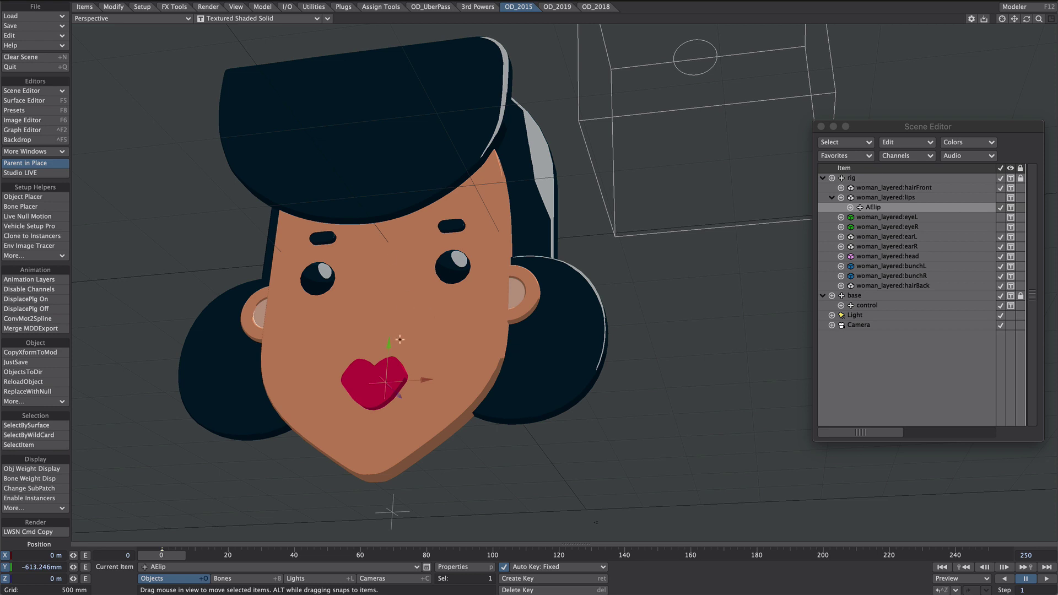
mouse_move(1002, 21)
left_mouse_down()
mouse_move(1025, 22)
mouse_move(1013, 24)
left_mouse_up()
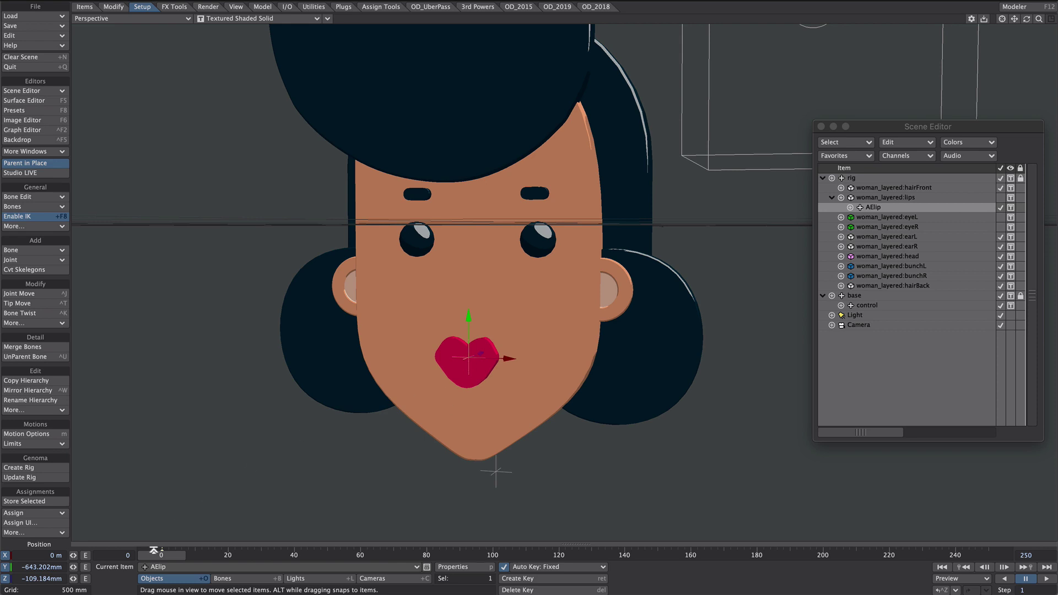
mouse_move(154, 551)
left_mouse_down()
mouse_move(673, 554)
mouse_move(161, 554)
left_mouse_up()
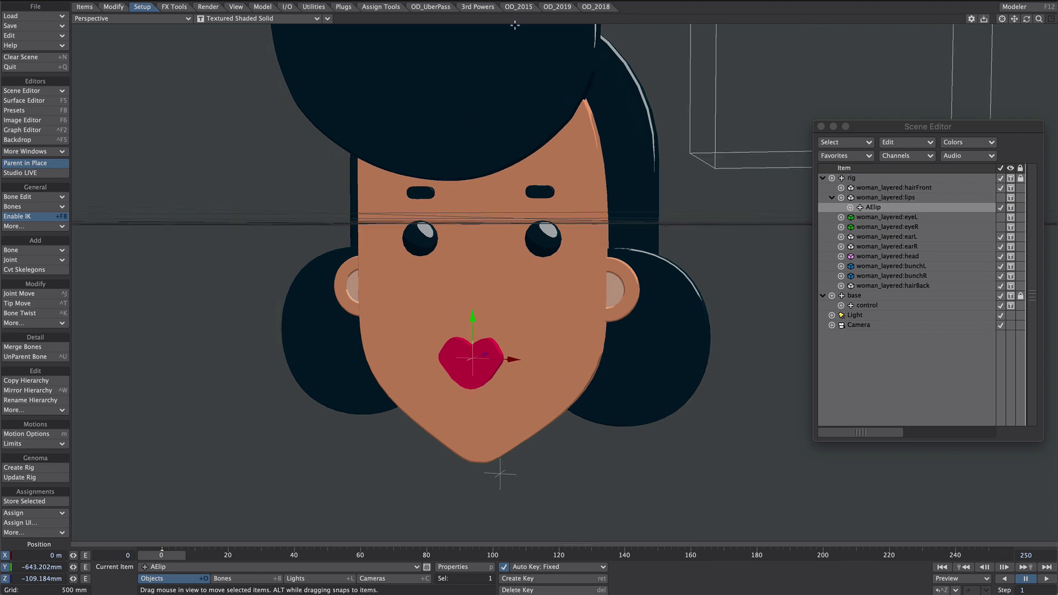
Step: Create a null object named AE
left_click(518, 8)
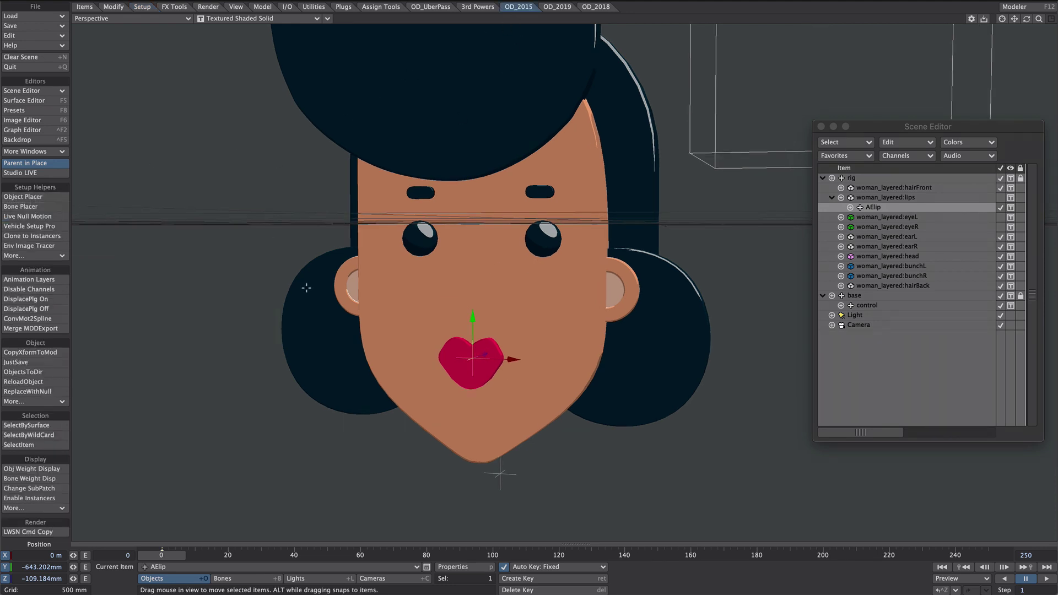
key("ctrl+n")
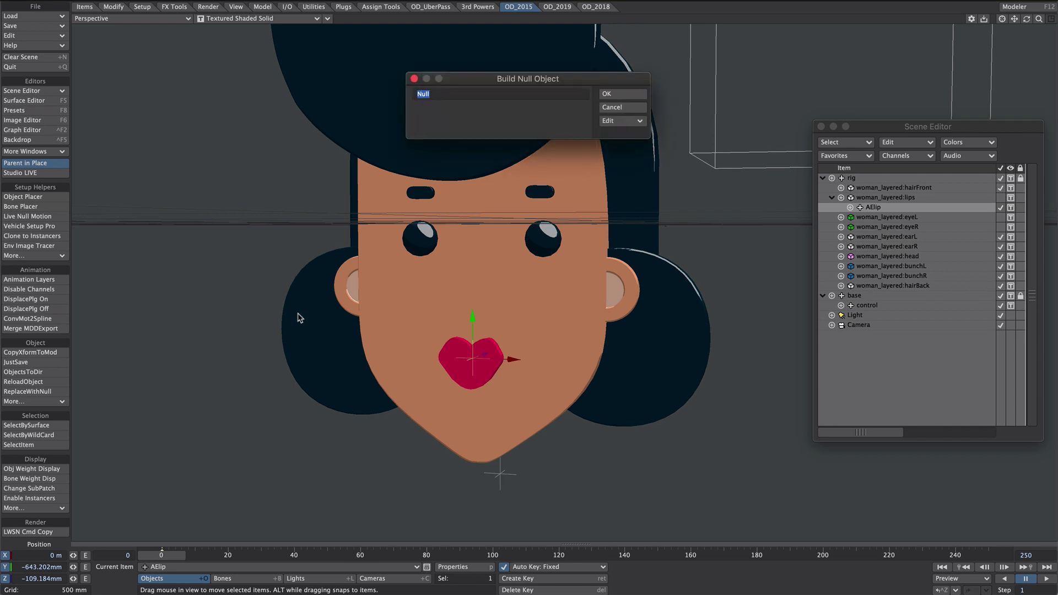
type("AE")
left_click(606, 95)
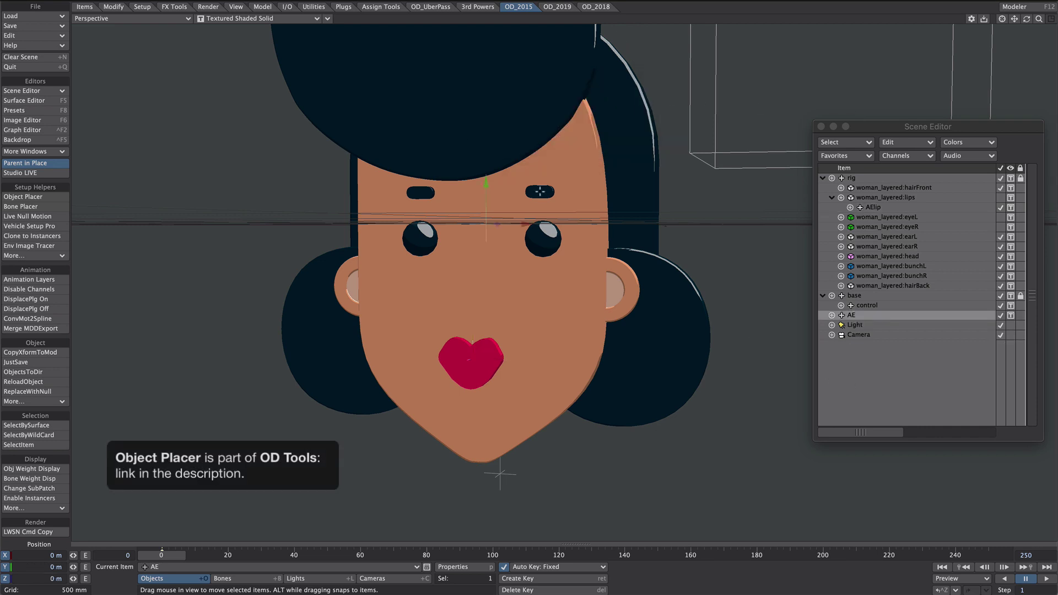
Step: Set up Object Placer to raycast onto woman_layered:earL with AE as source, polygon normal alignment off, Add Null Only, and Parent Item on
left_click(32, 199)
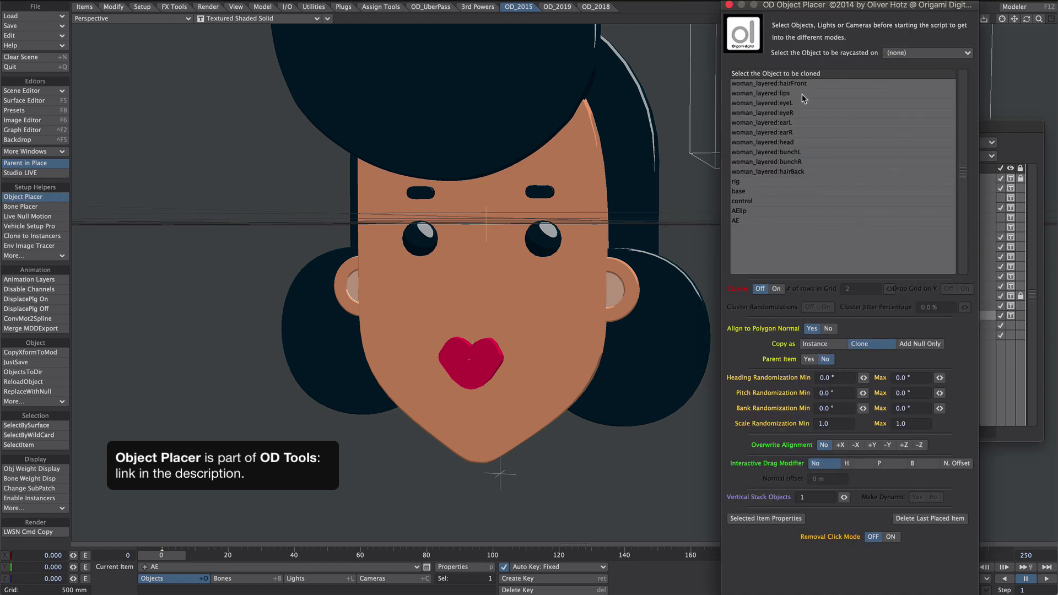
left_click(915, 54)
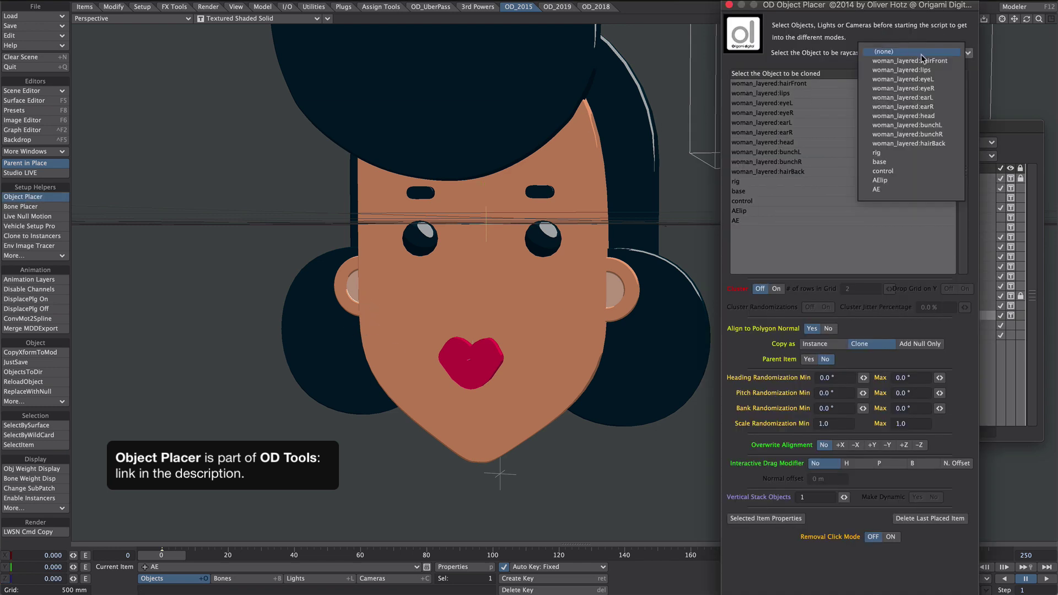
left_click(917, 100)
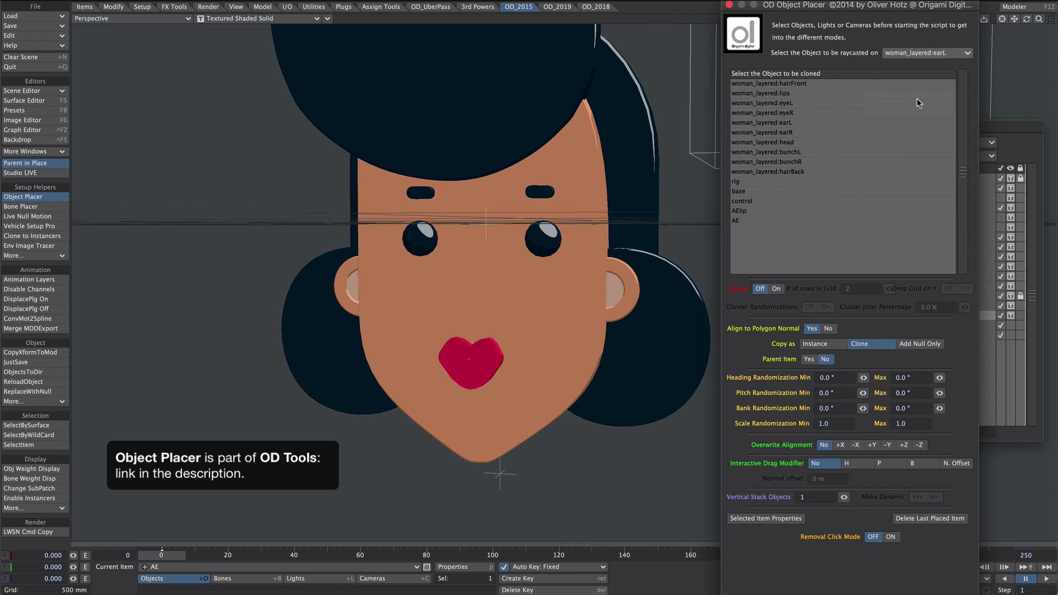
left_click(739, 222)
left_click(830, 329)
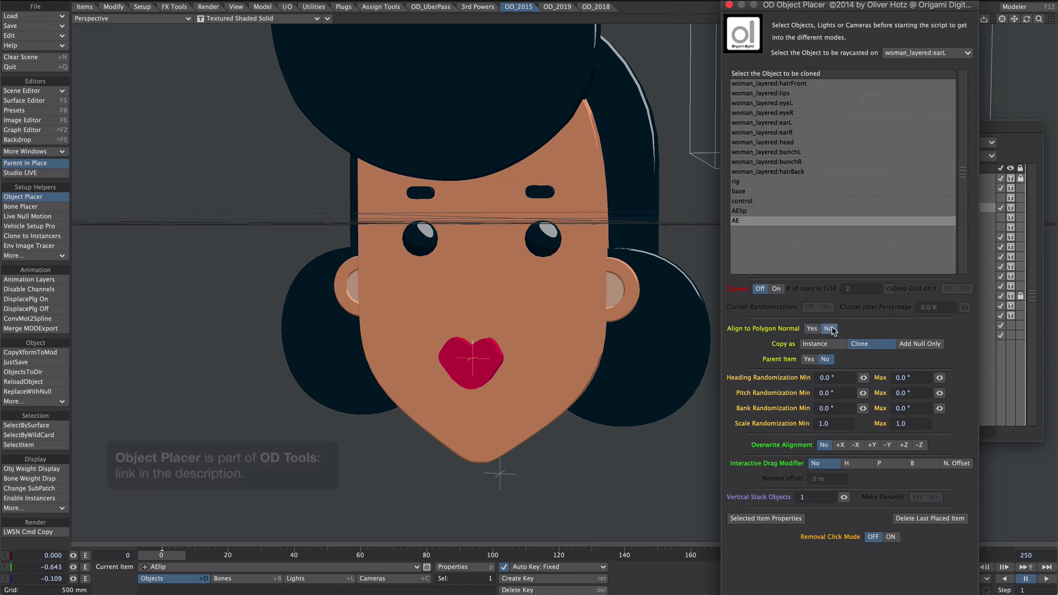
left_click(915, 344)
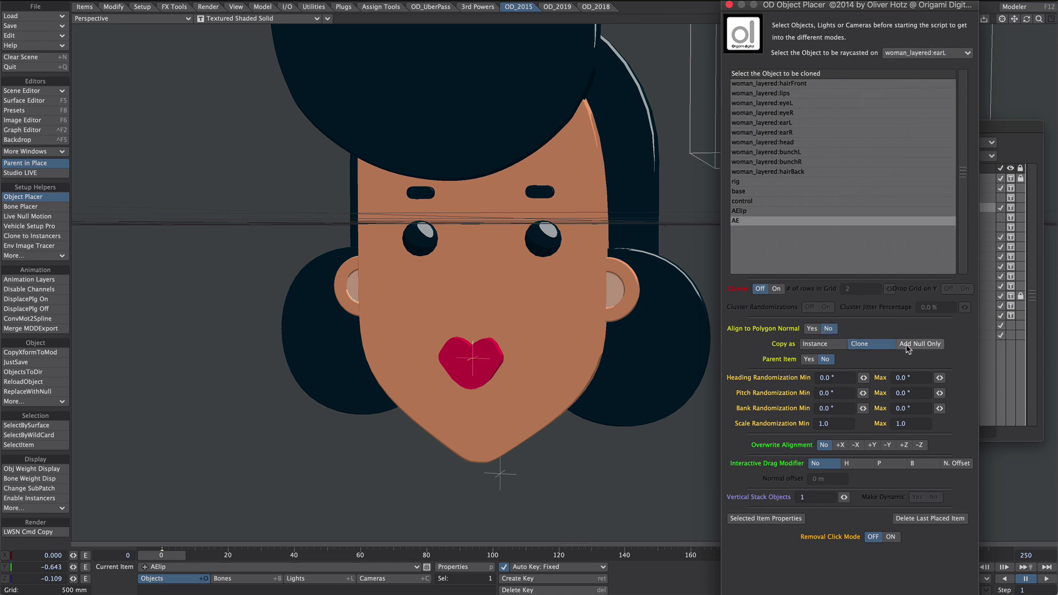
left_click(808, 359)
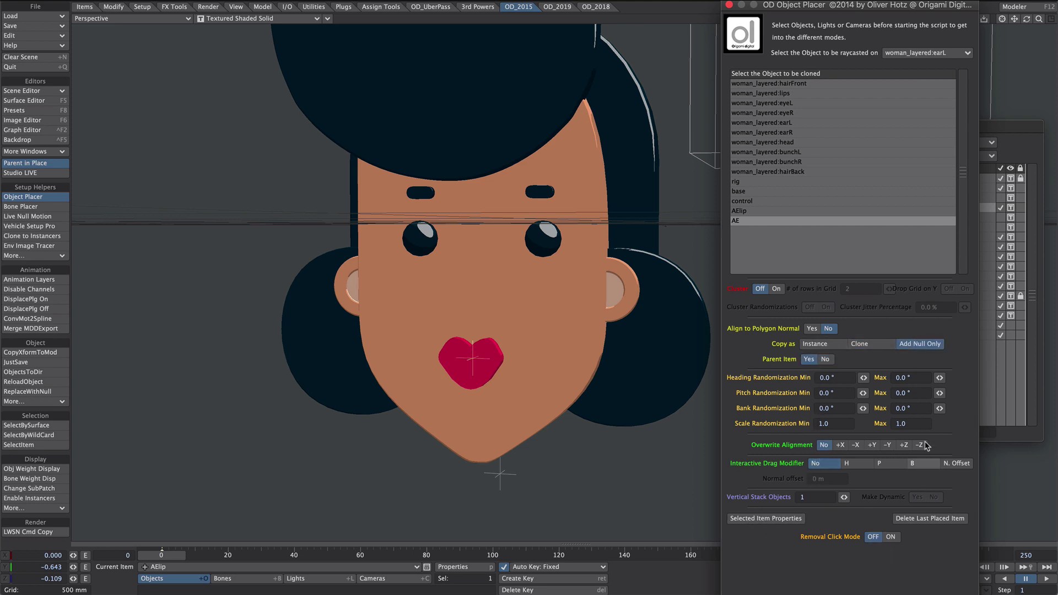
Step: Place parented nulls on the lower parts of earL and earR, at about X 0.567 and X -0.581, Y -0.345
mouse_move(611, 317)
left_mouse_down()
mouse_move(554, 336)
mouse_move(612, 313)
left_mouse_up()
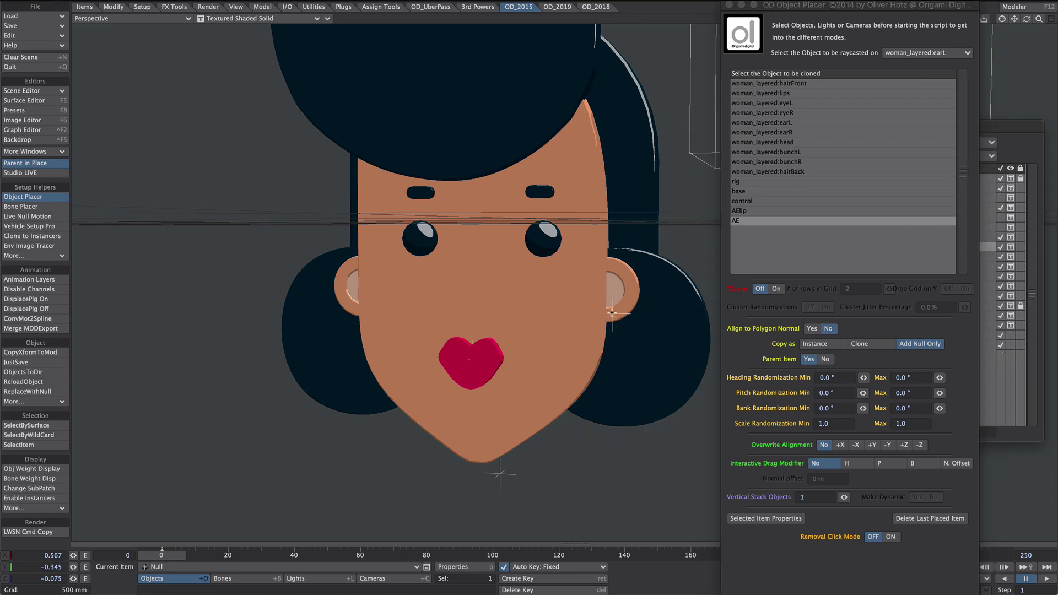
left_click(927, 53)
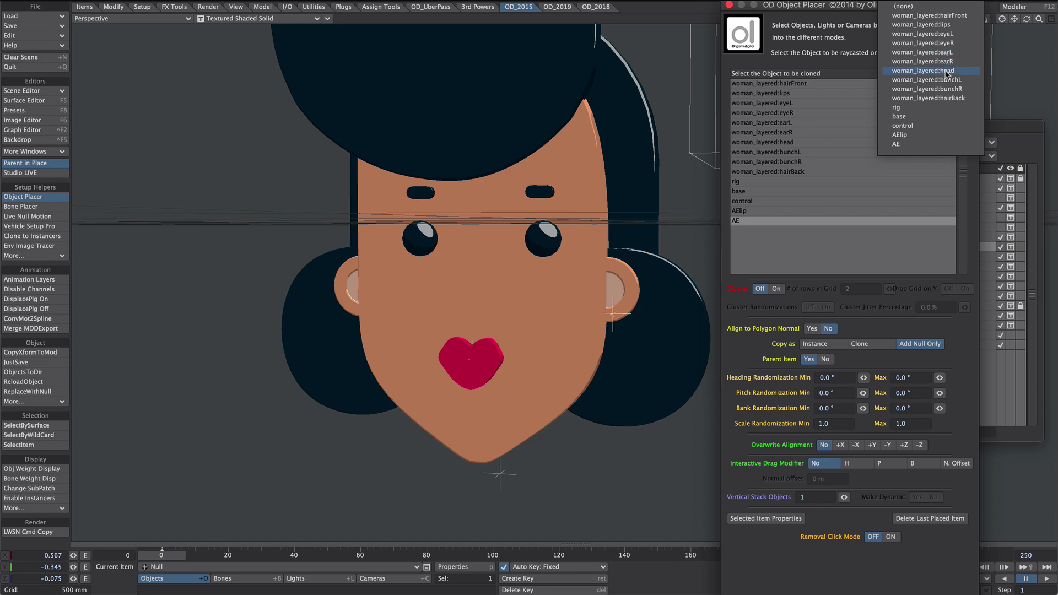
left_click(952, 62)
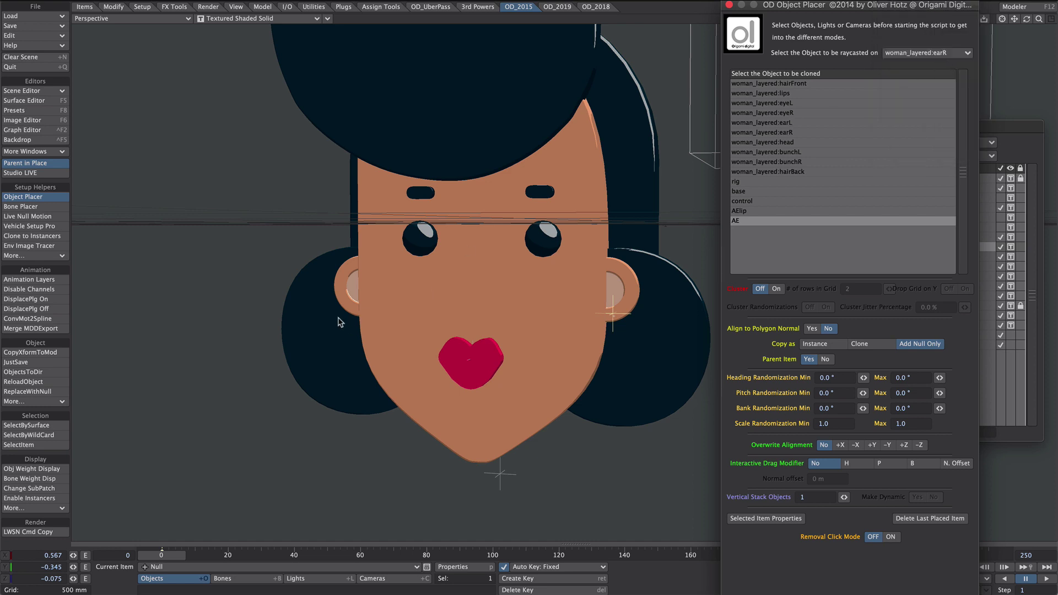
mouse_move(354, 311)
left_mouse_down()
mouse_move(224, 329)
mouse_move(354, 310)
left_mouse_up()
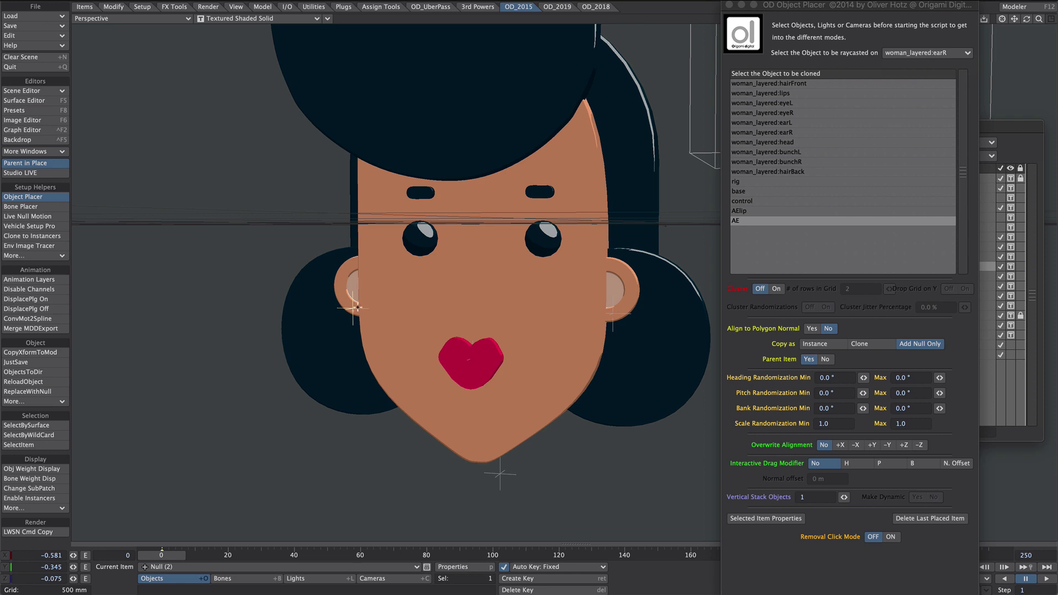
Step: Place parented nulls at the centres of eyeL and eyeR, at about X -0.295 and X 0.309, and close Object Placer
left_click(914, 54)
left_click(903, 29)
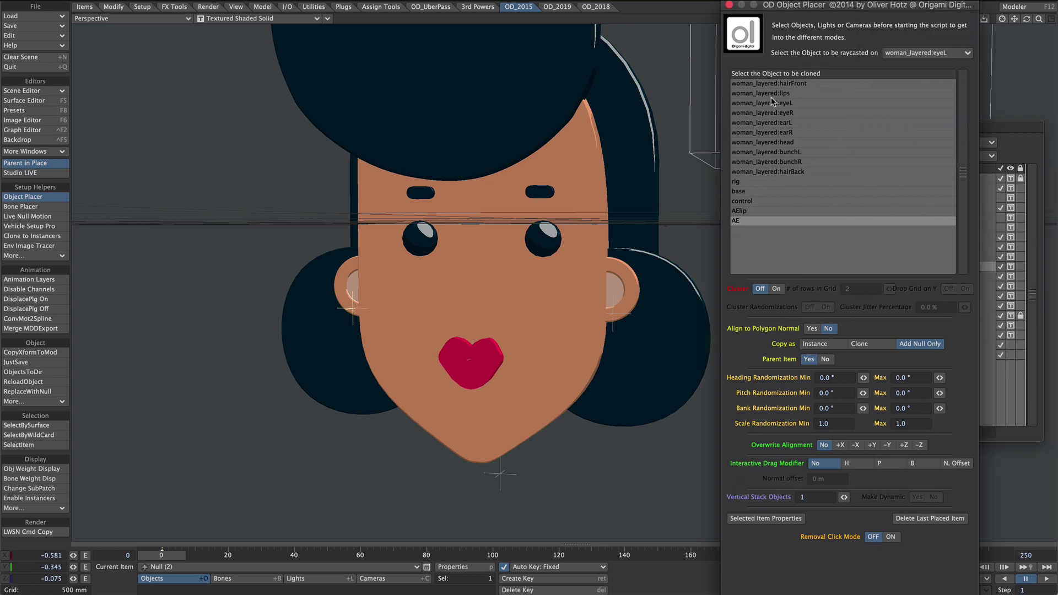
left_click_drag(419, 239, 320, 251)
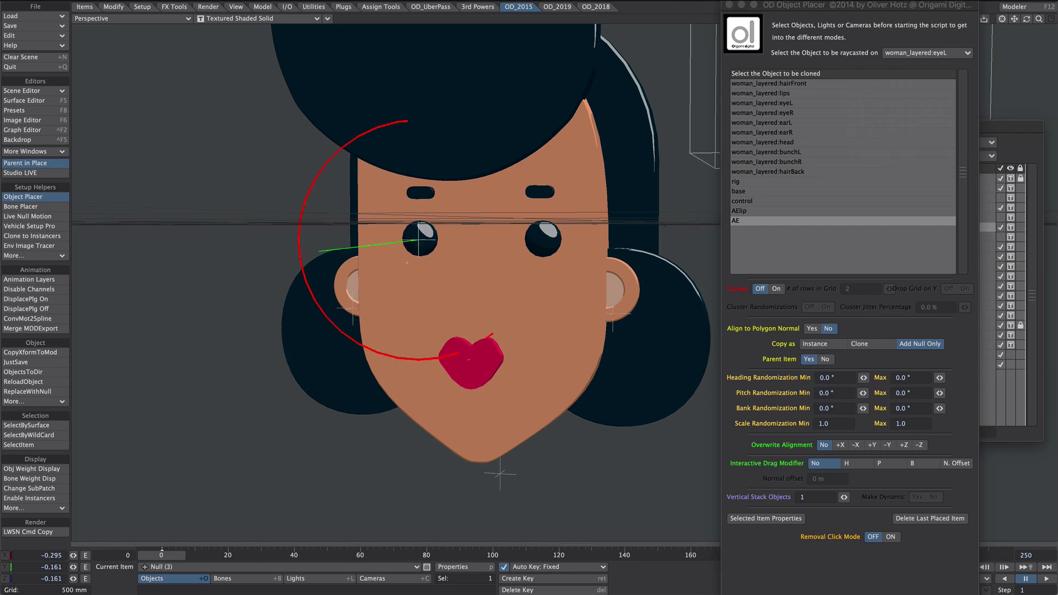
left_click(904, 53)
left_click(915, 62)
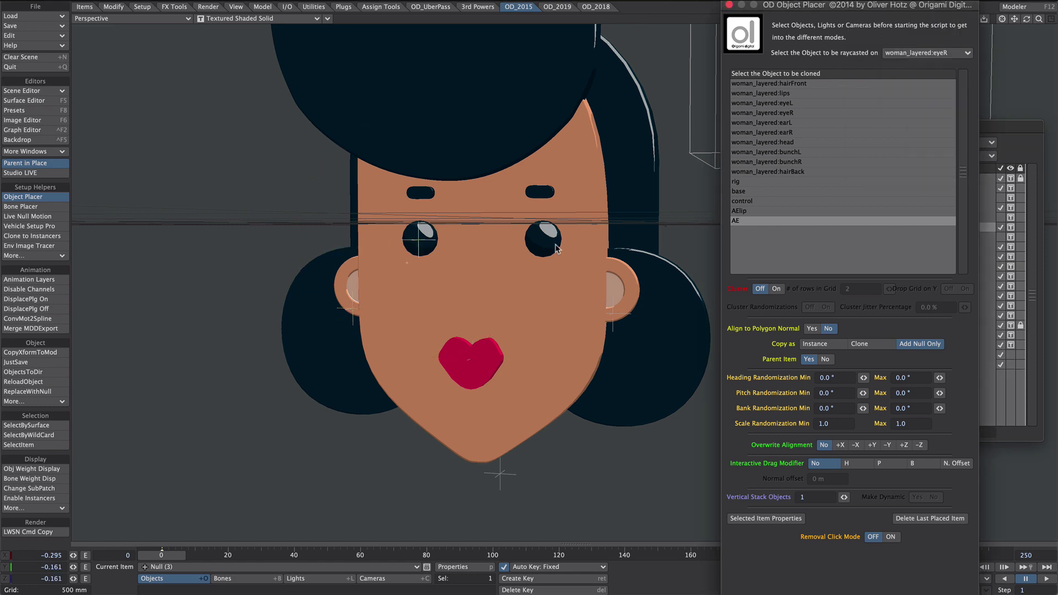
left_click_drag(542, 238, 686, 175)
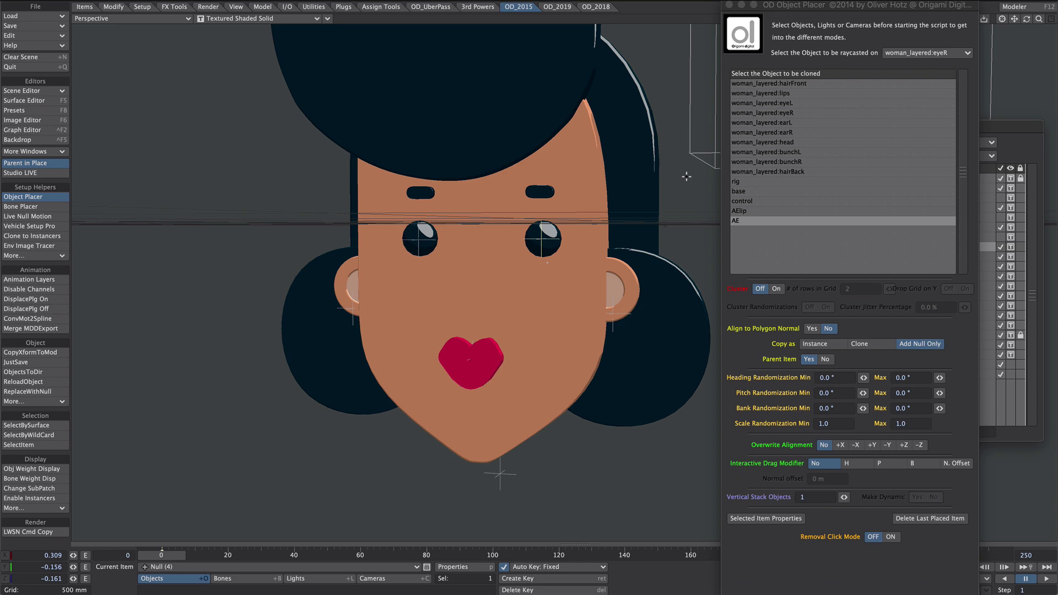
left_click(729, 5)
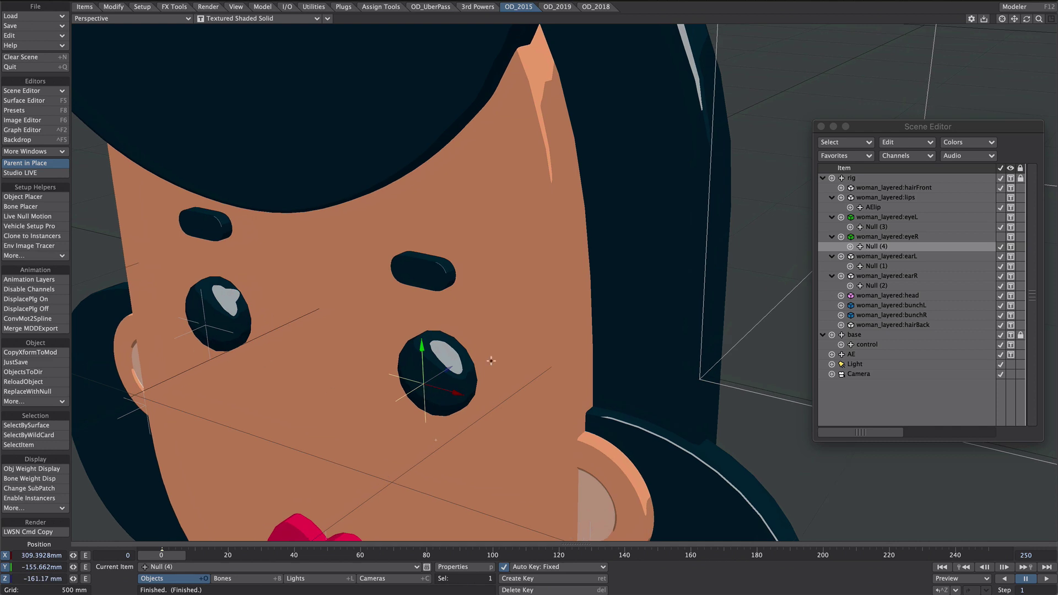
Step: Move both eye nulls together along Z to about -102 mm and -103 mm, inside the eyes
left_click(871, 226, "ctrl")
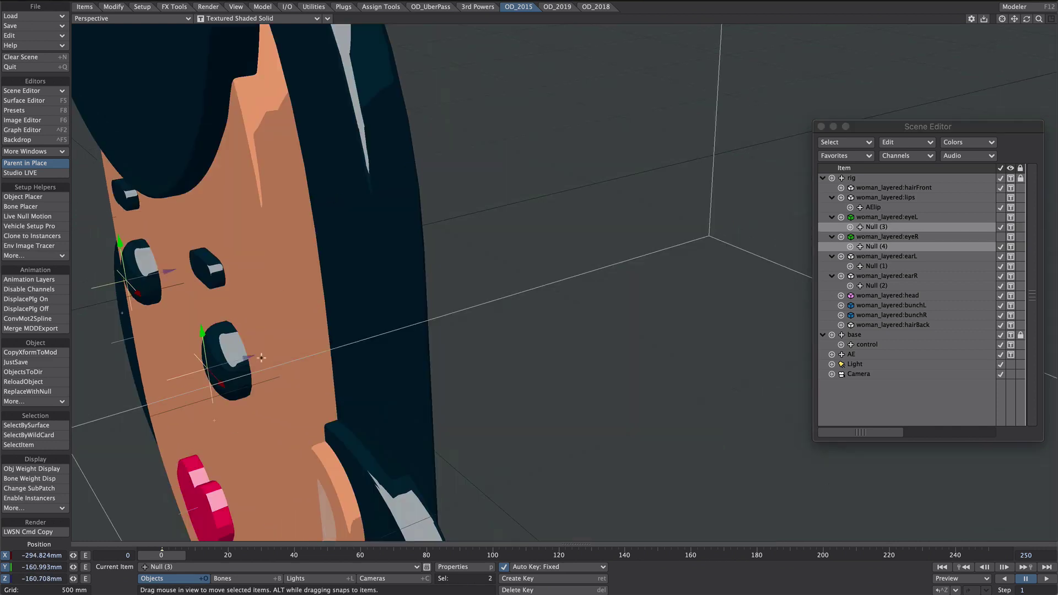
left_click_drag(242, 358, 270, 353)
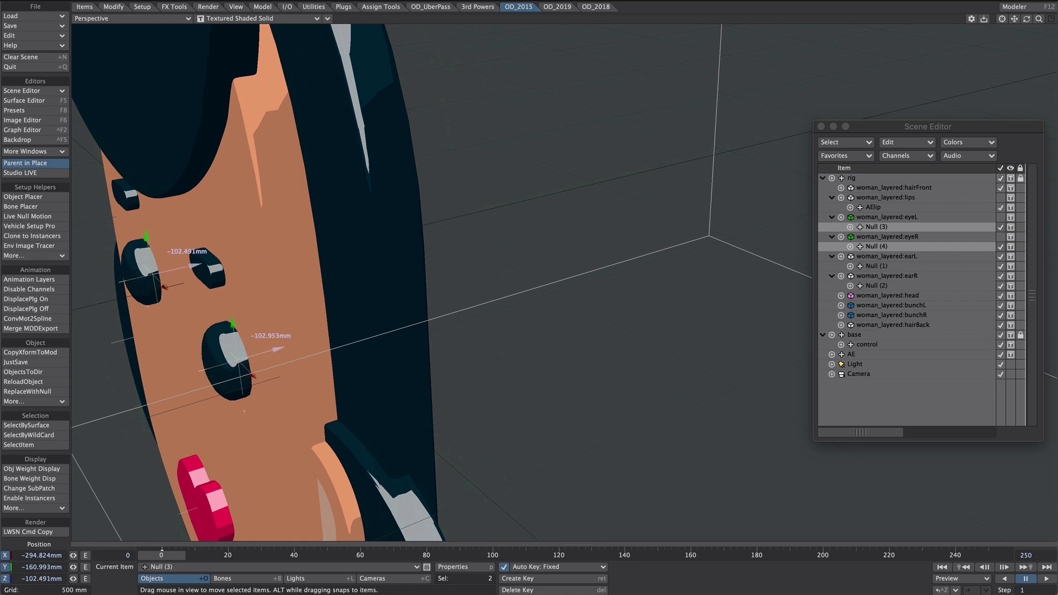
left_click_drag(496, 353, 682, 350, "alt")
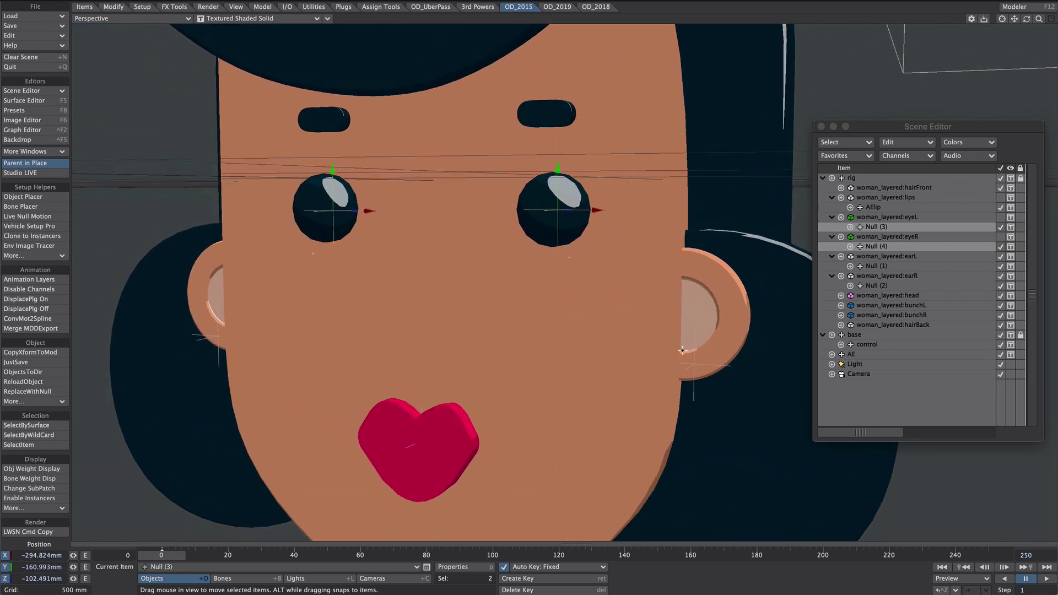
left_click_drag(425, 319, 579, 313, "alt")
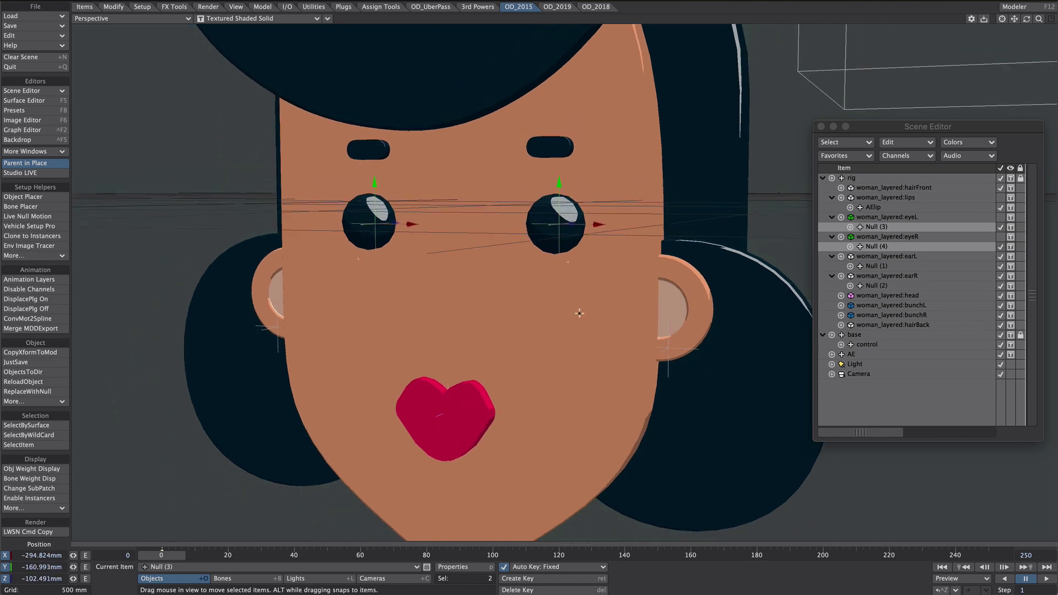
left_click_drag(518, 298, 666, 303, "alt")
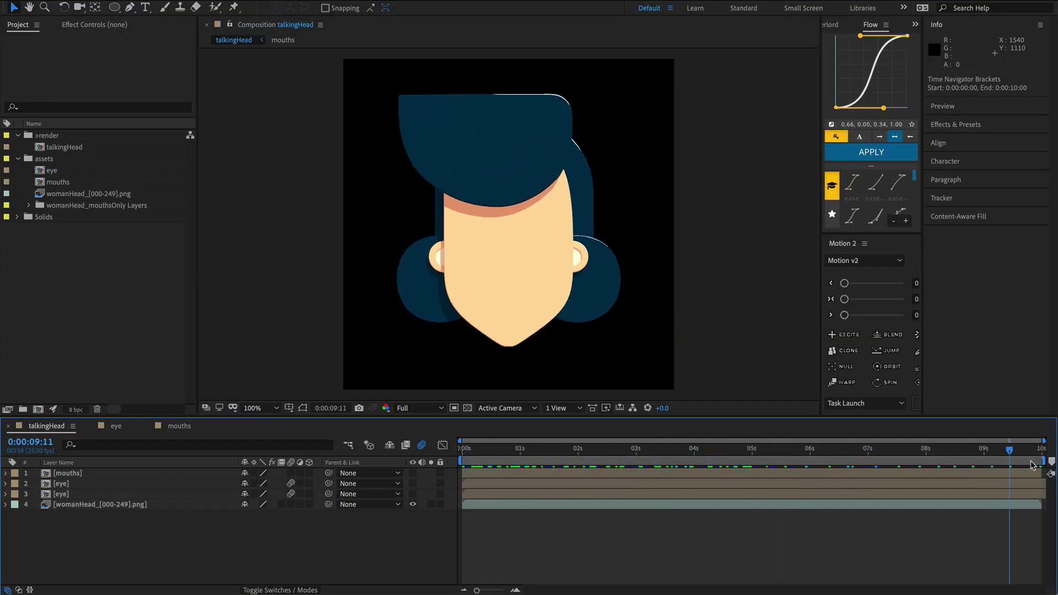
Step: Switch to After Effects, return talkingHead to its first frame, and review the mouths composition and its Time Remap expression
left_click_drag(837, 463, 462, 462)
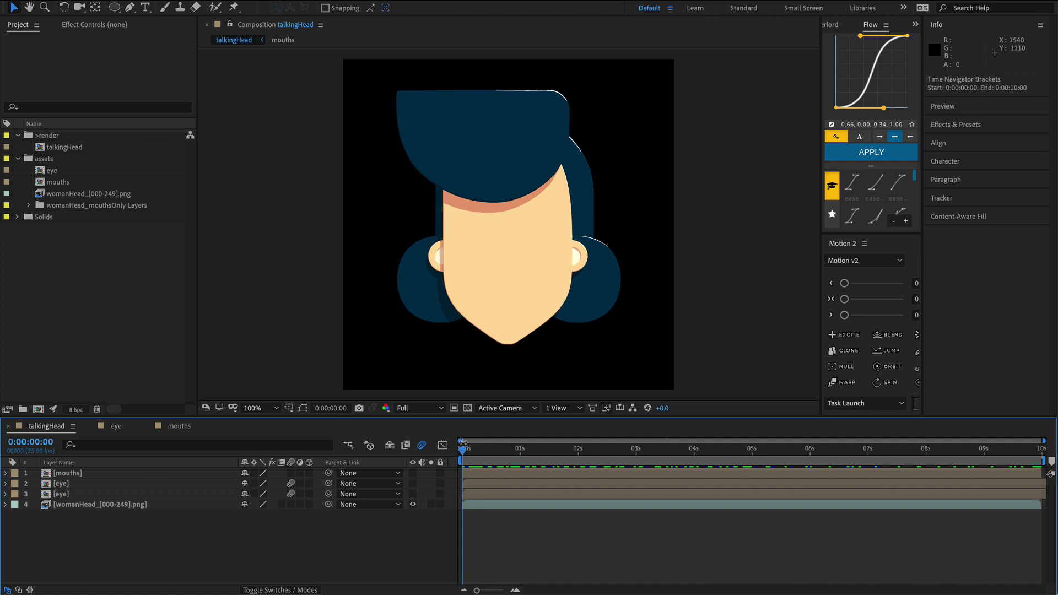
left_click(175, 556)
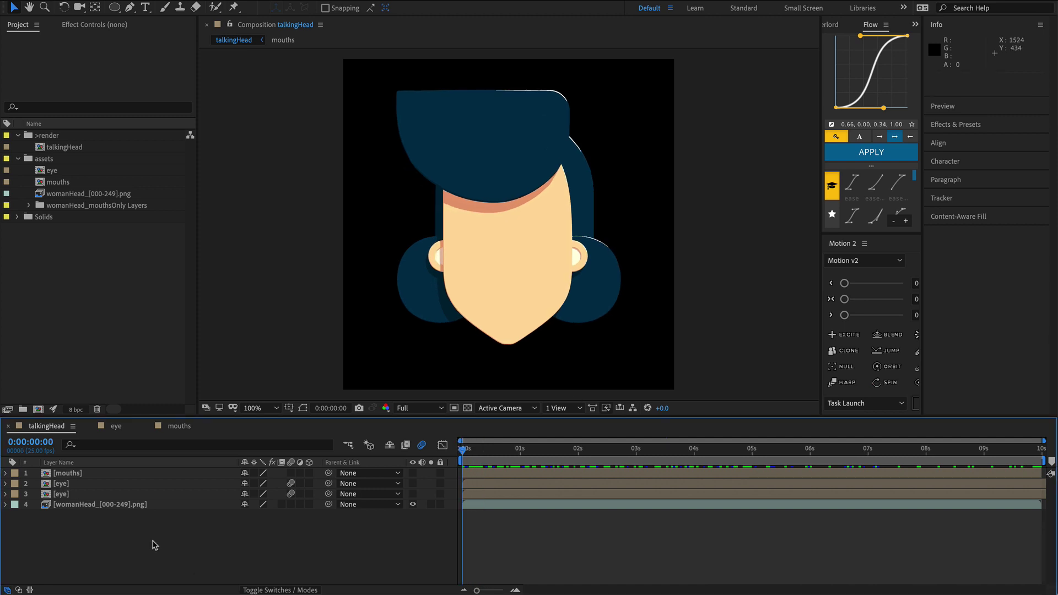
double_click(67, 475)
left_click_drag(468, 447, 337, 451)
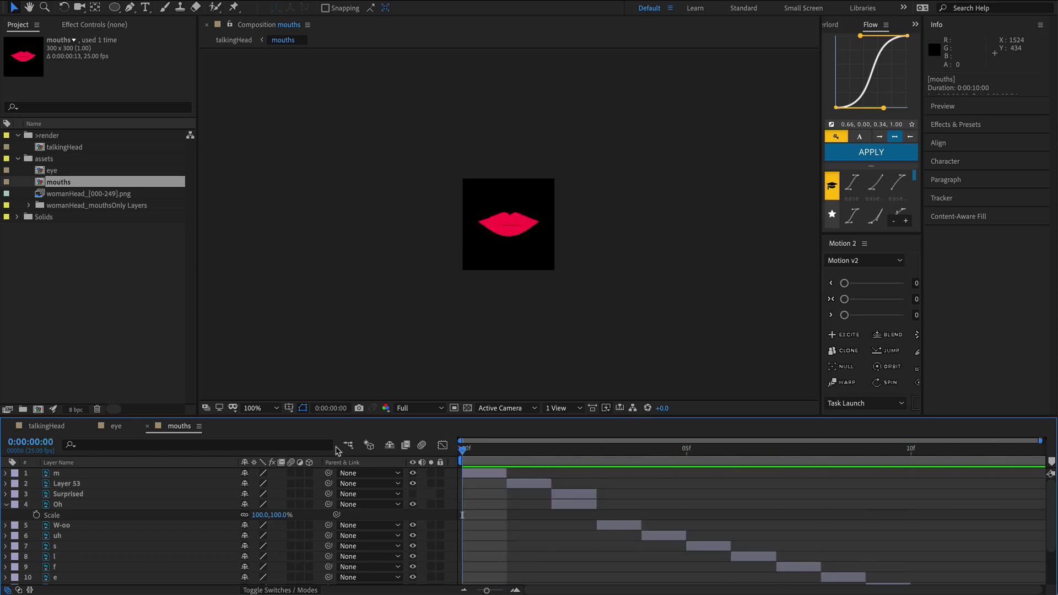
left_click(348, 444)
left_click(279, 439)
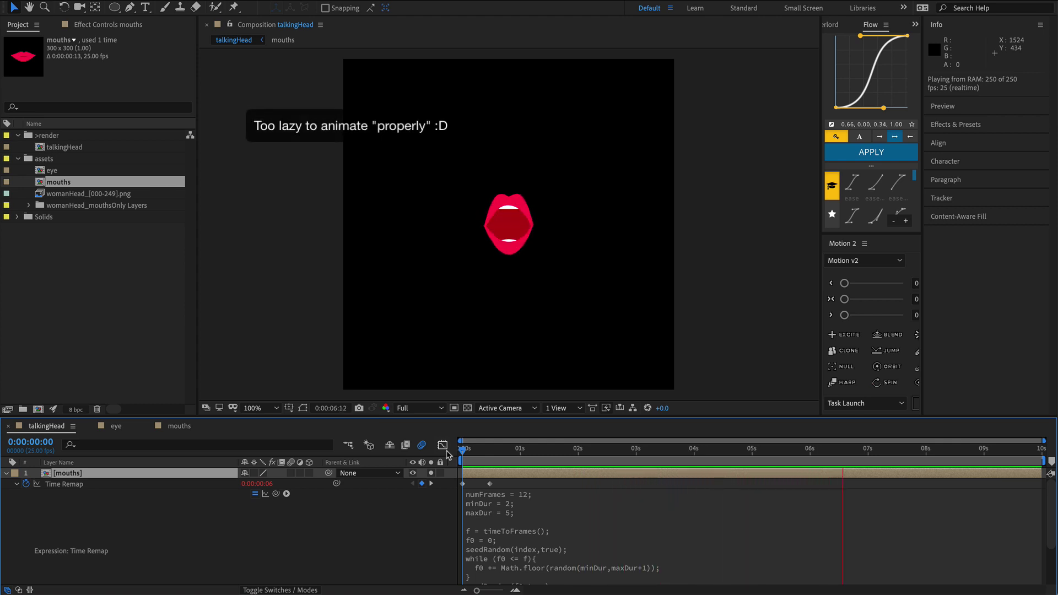
key("space")
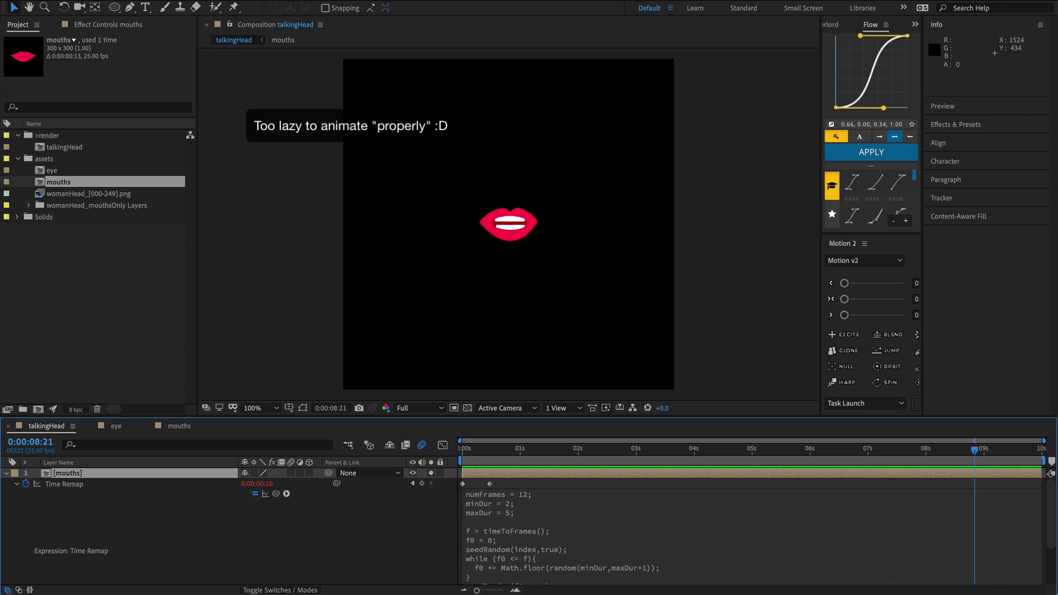
left_click(7, 473)
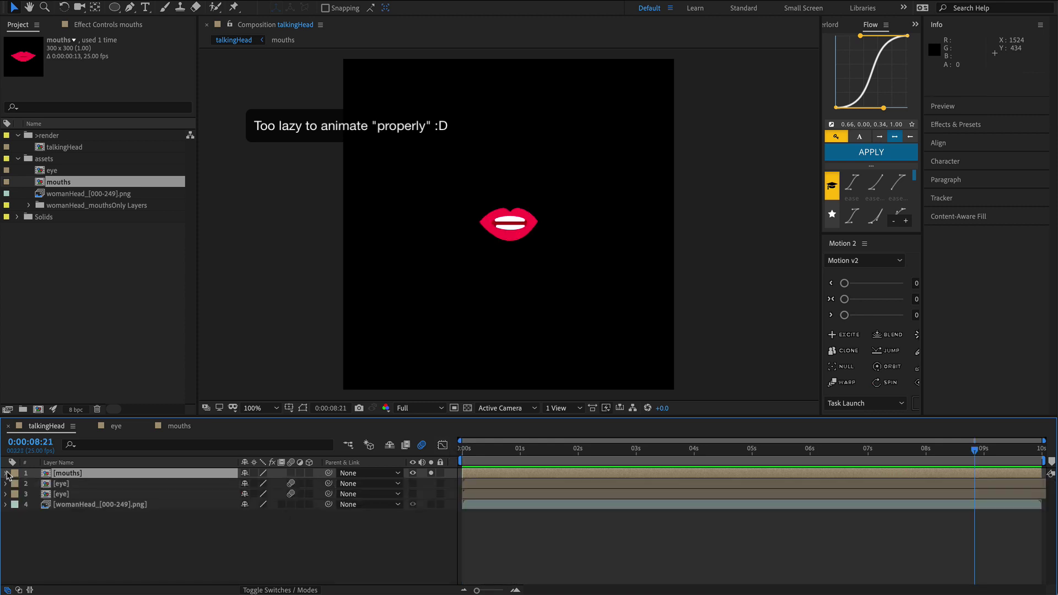
Step: Open the eye composition and examine the expression on Shape Layer 1's Opacity
double_click(64, 484)
key("e")
key("e")
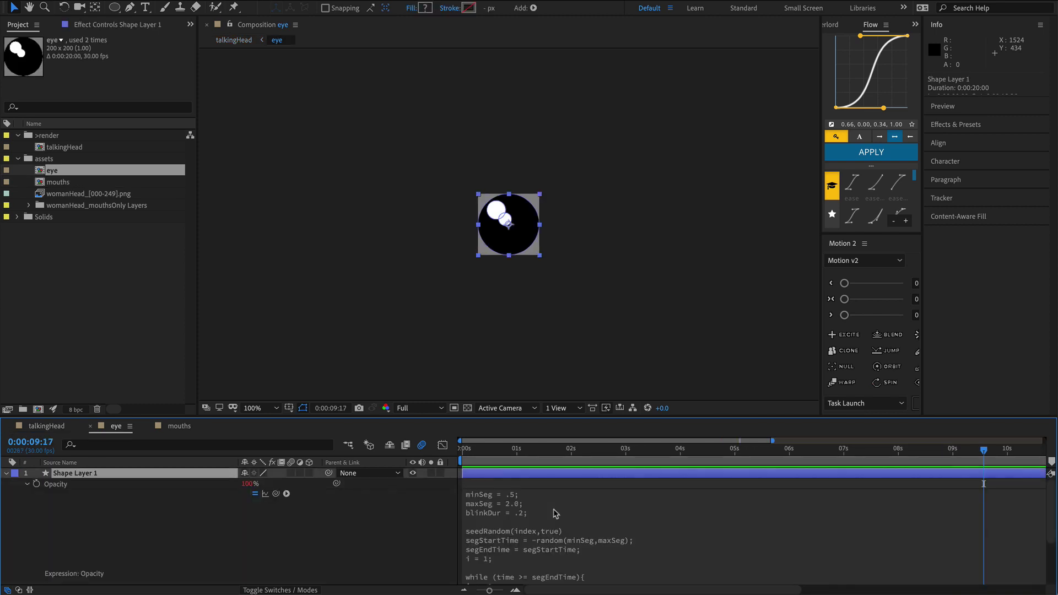
key("space")
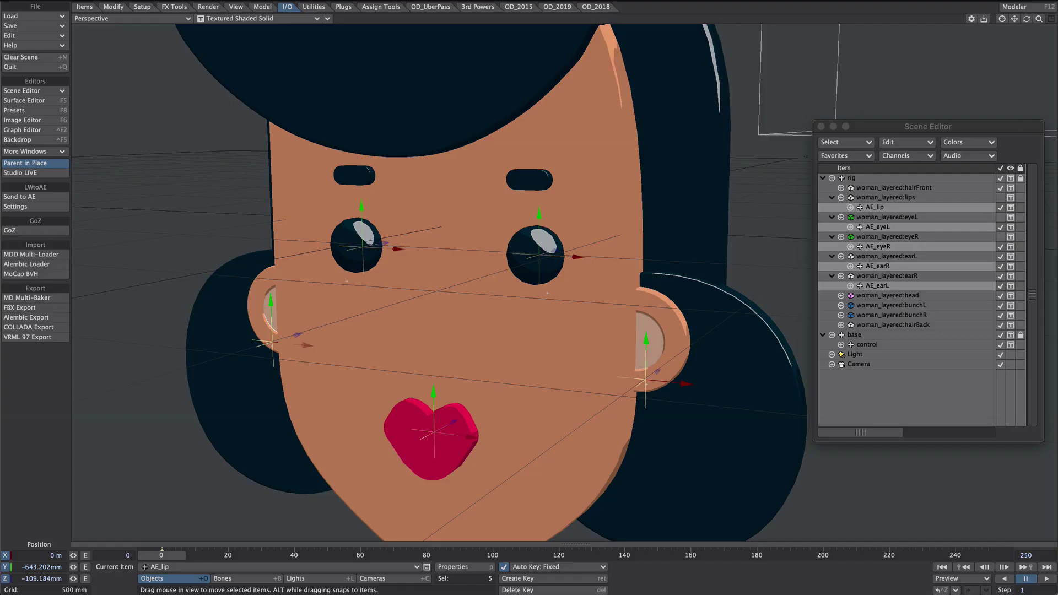
Step: Switch to LightWave and send only the Camera to After Effects
left_click(875, 392)
left_click(858, 364)
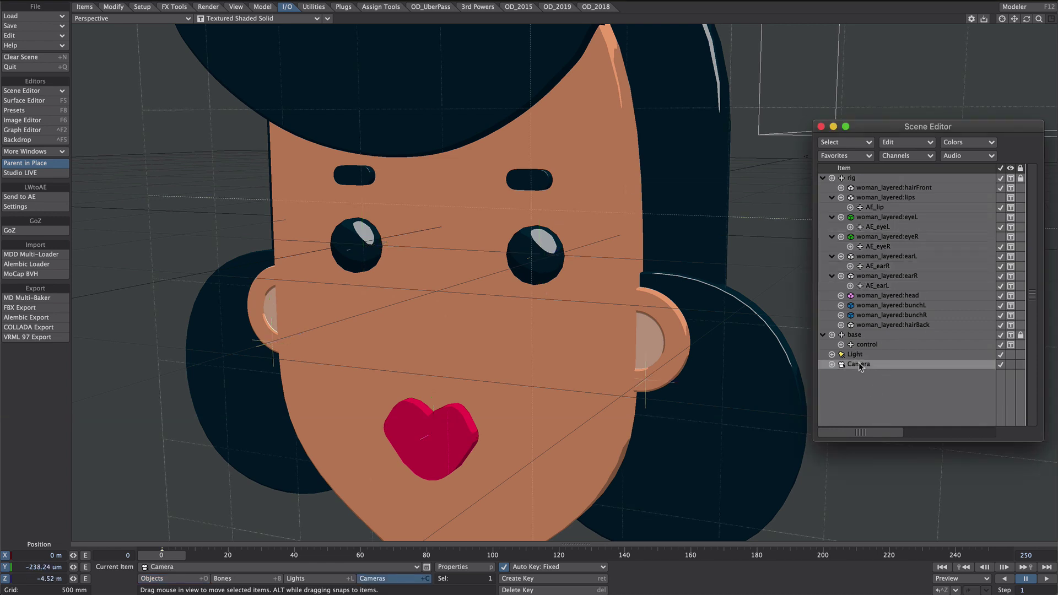
left_click(34, 199)
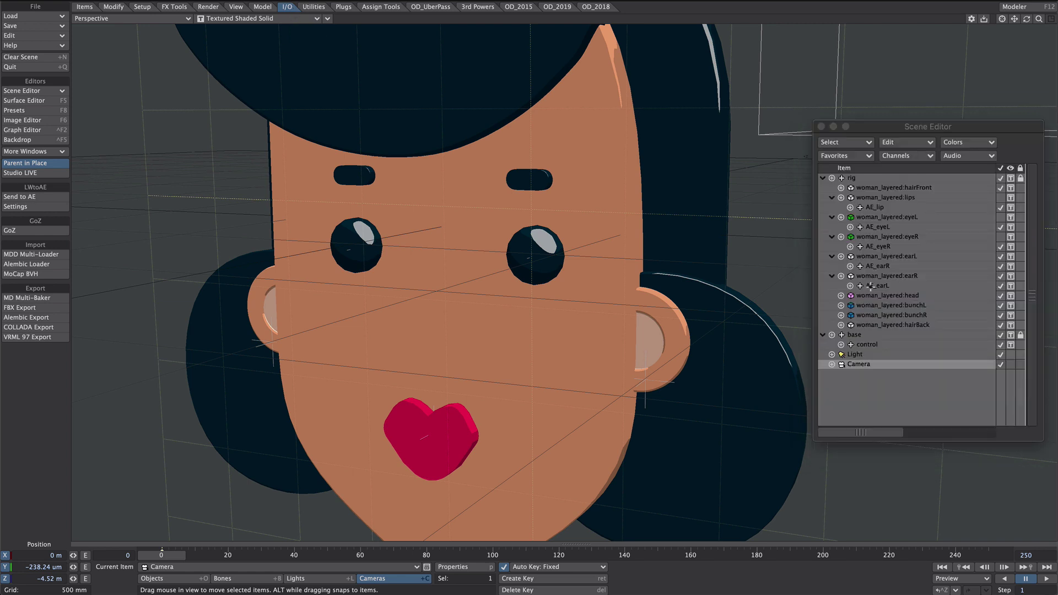
Step: Send the AE_earL, AE_earR, AE_eyeR, AE_eyeL and AE_lip nulls to After Effects
left_click(912, 285)
left_click(897, 267, "ctrl")
left_click(888, 248, "ctrl")
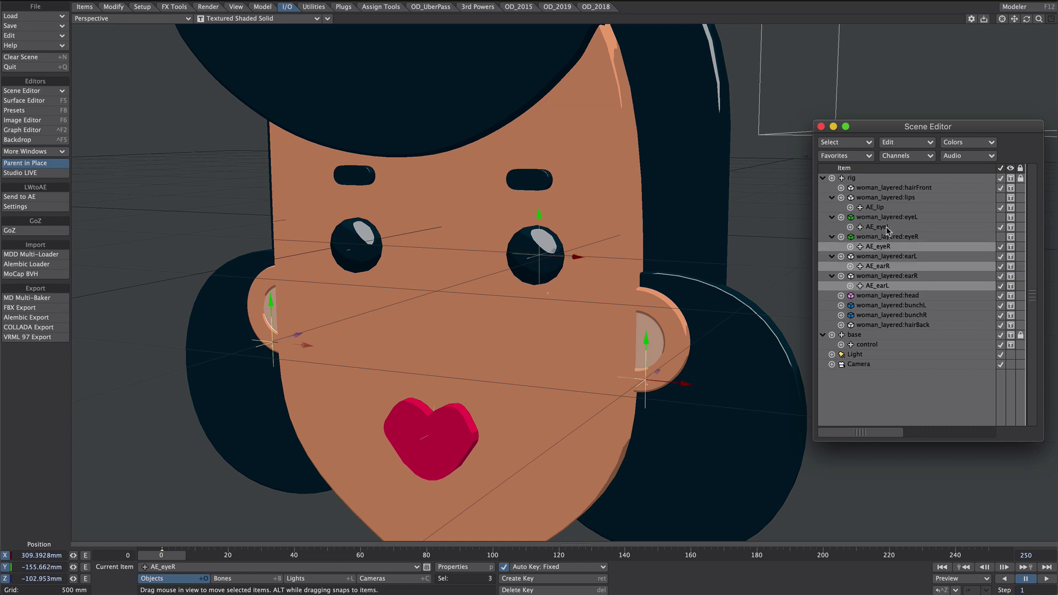
left_click(888, 228, "ctrl")
left_click(882, 209, "ctrl")
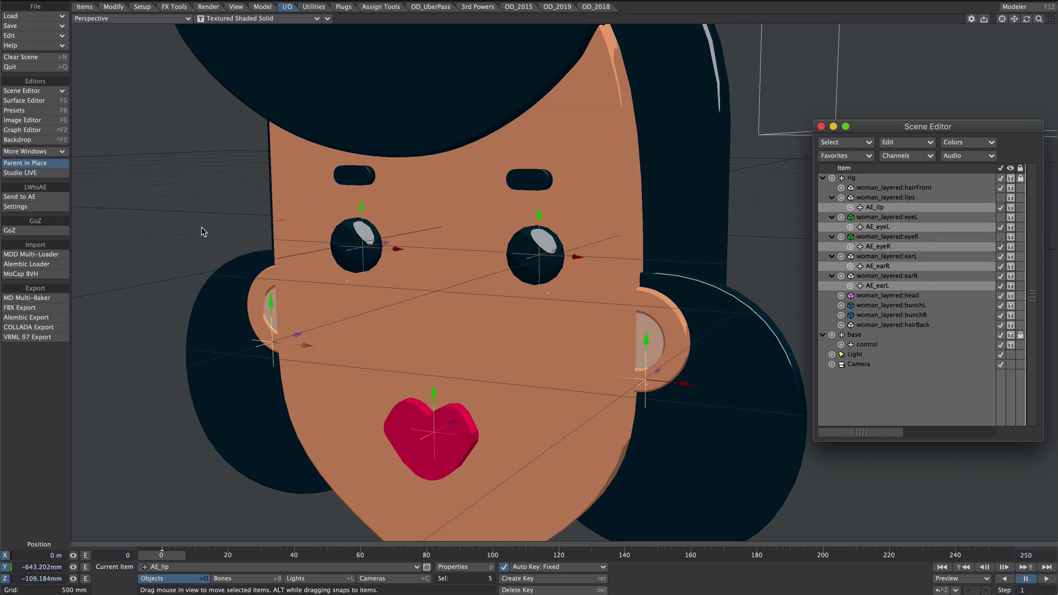
left_click(41, 198)
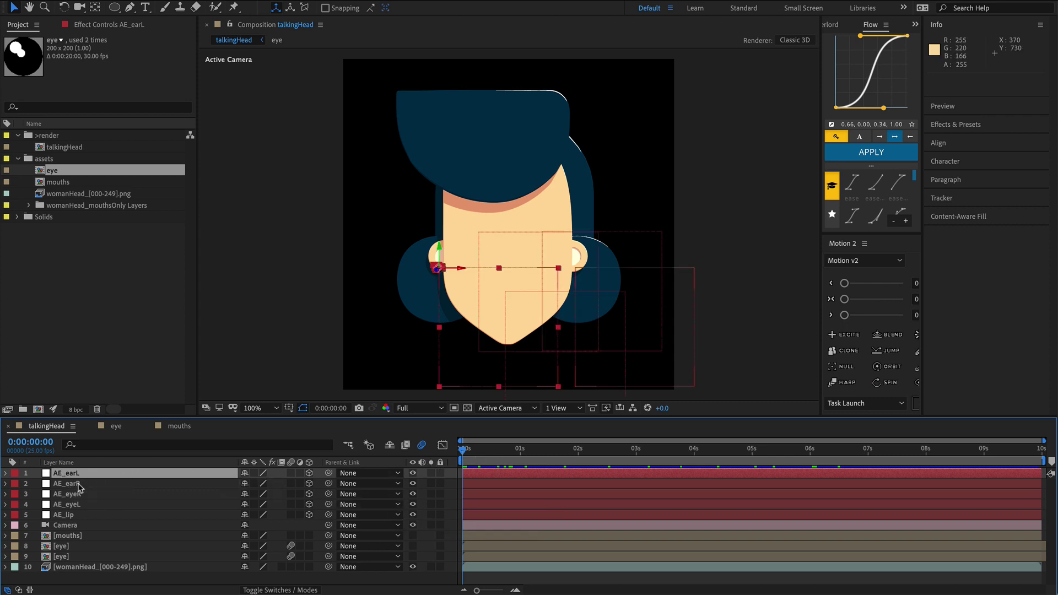
Step: Switch to After Effects and inspect the motion paths of AE_earR, AE_eyeR and AE_eyeL in talkingHead
left_click(80, 483)
left_click(74, 494)
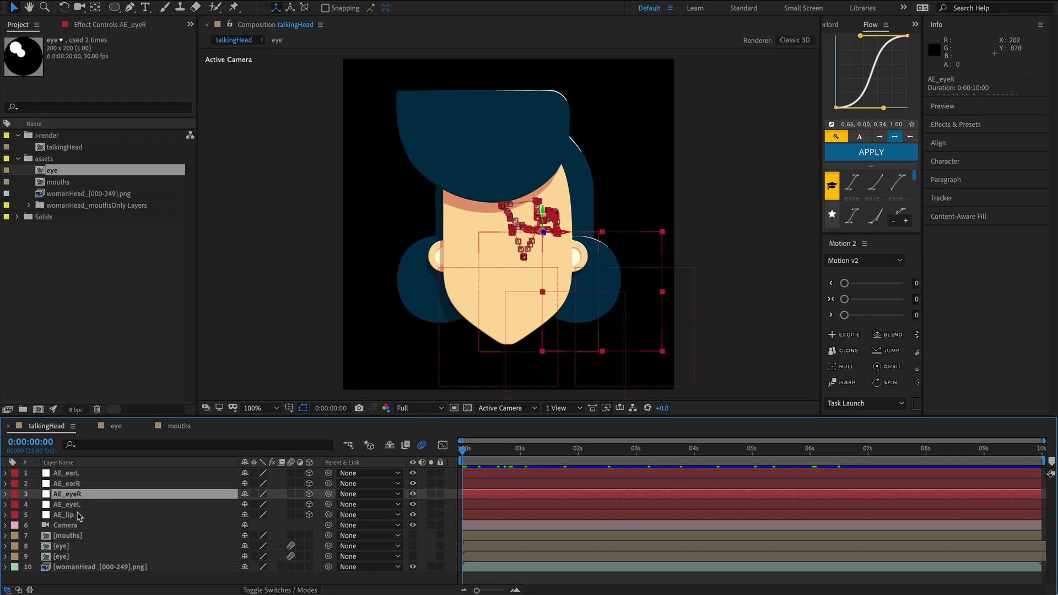
left_click(83, 505)
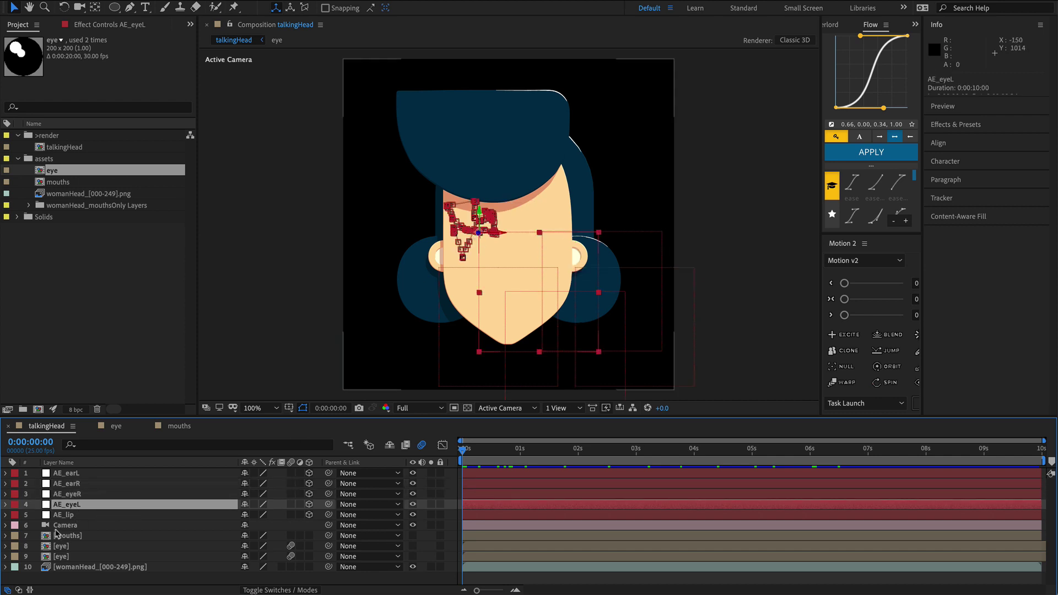
Step: Inspect AE_lip's motion path and hide all five AE_ null layers in talkingHead
key("ctrl+Down")
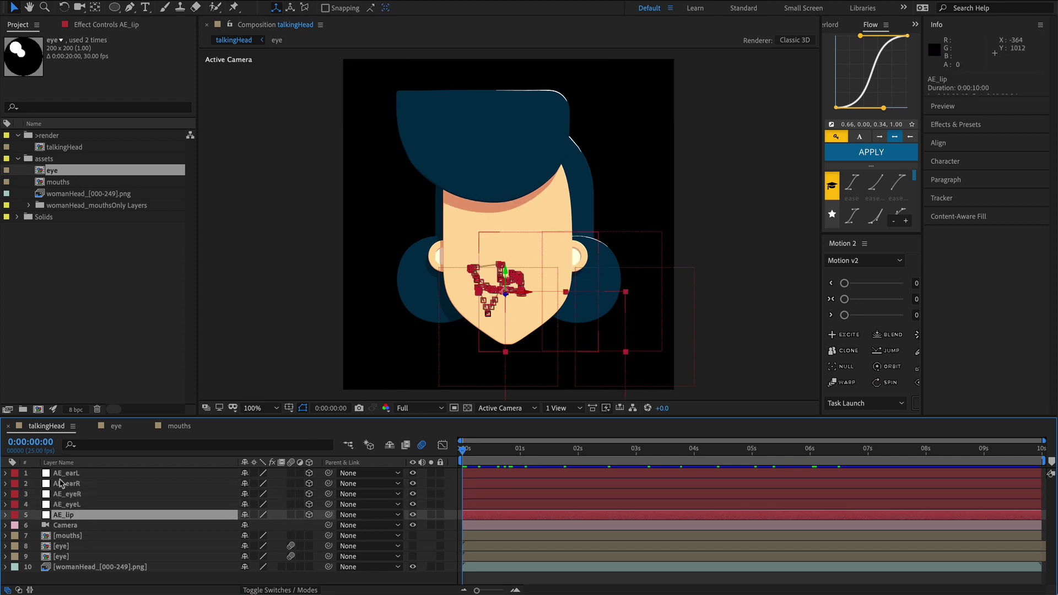
left_click(317, 473, "shift")
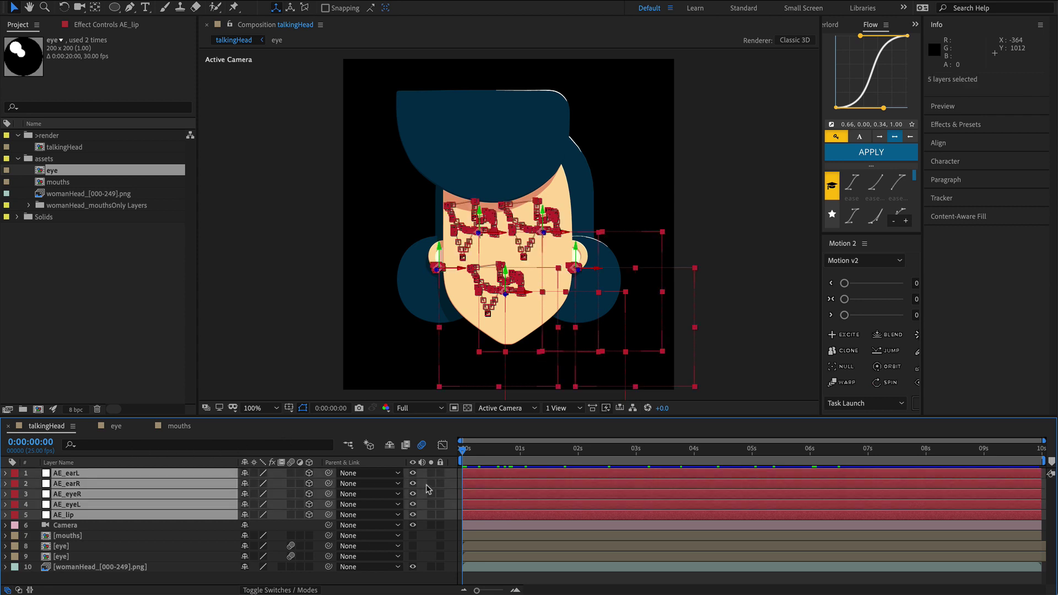
left_click_drag(413, 473, 413, 515)
Step: Move the mouths and both eye layers to the top of the stack and turn them into visible 3D layers
left_click(61, 536)
left_click(60, 556, "shift")
left_click_drag(61, 557, 78, 471)
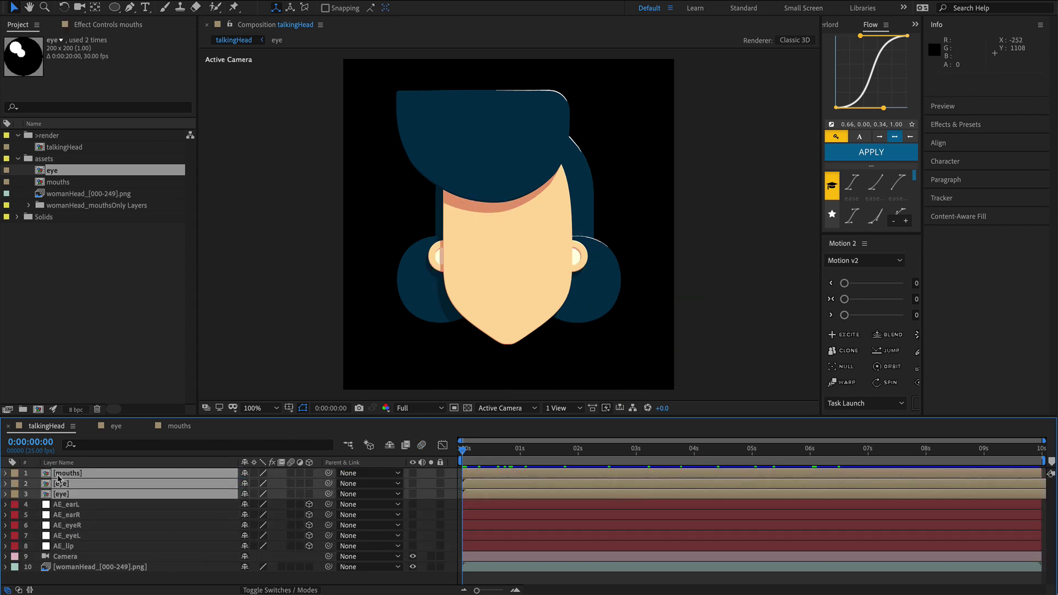
left_click(309, 473)
left_click_drag(413, 475, 413, 493)
key("comma")
key("comma")
key("comma")
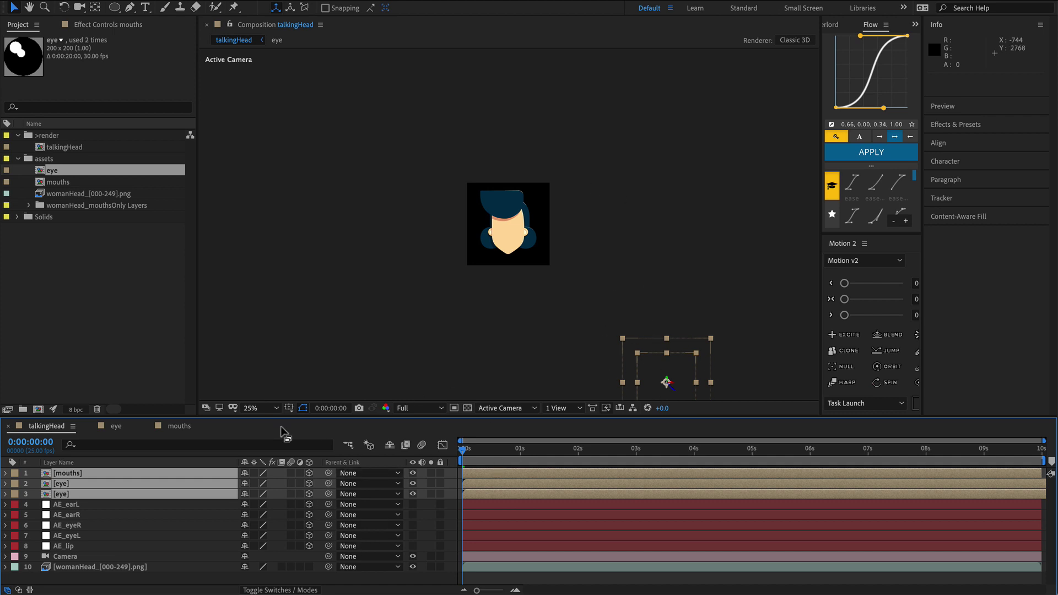
key("alt+slash")
key("ctrl+shift+a")
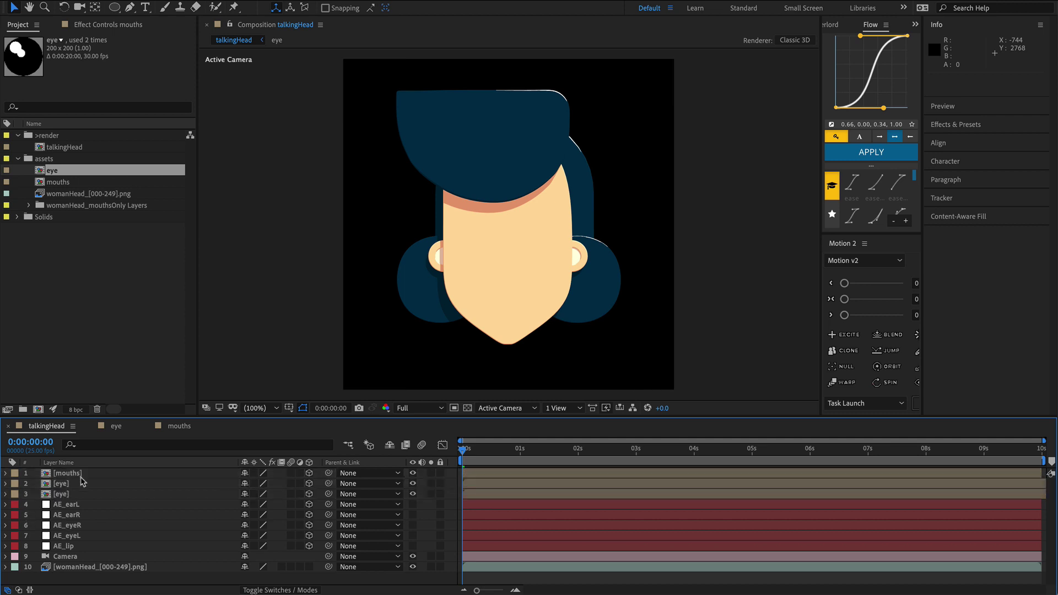
Step: Parent the mouths layer to AE_lip so it snaps to the null, and scale it down proportionally to fit the face
left_click(82, 473)
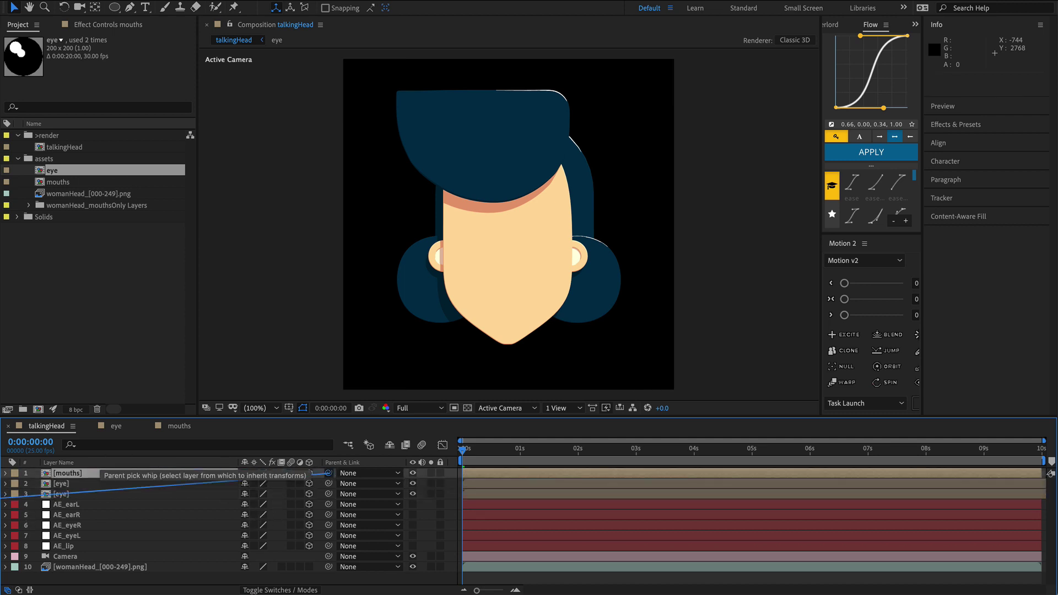
left_click_drag(328, 473, 80, 546)
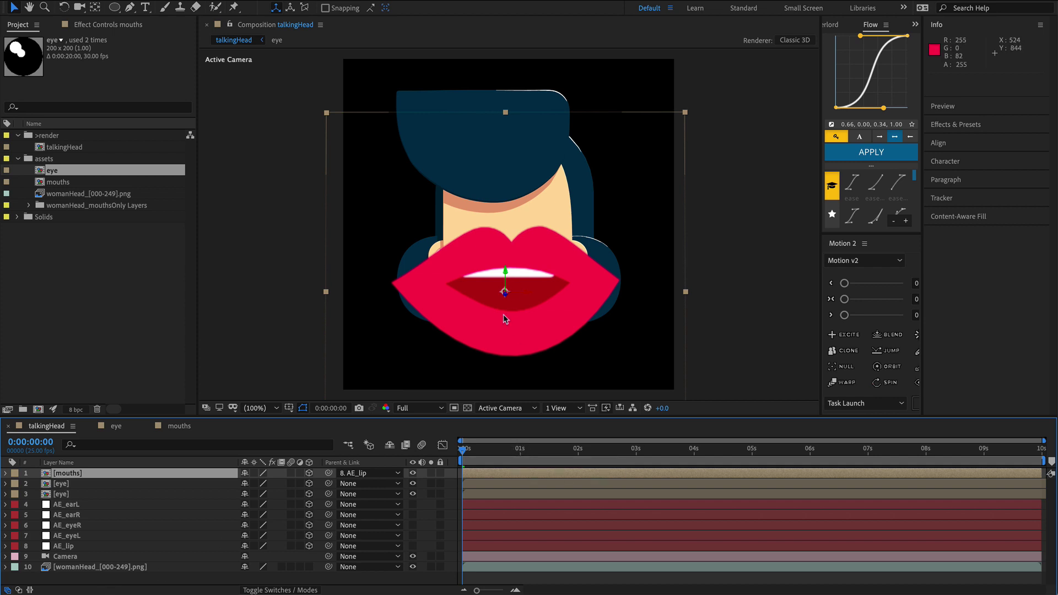
left_click_drag(686, 115, 547, 220, "shift")
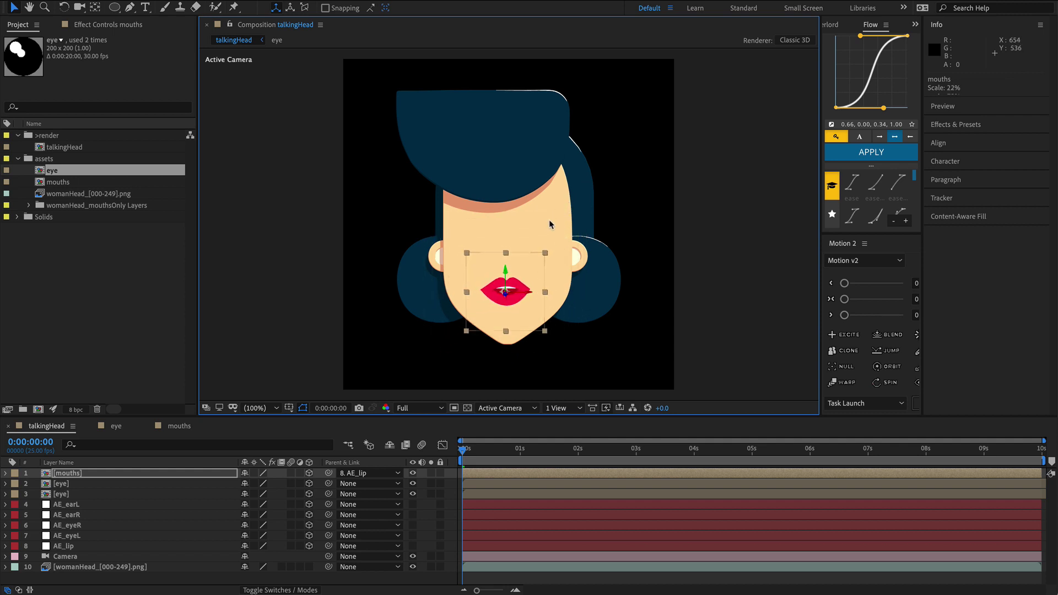
Step: Attach the upper eye layer to AE_eyeL and the lower eye layer to AE_eyeR, snapping each to its null's position
left_click(230, 487)
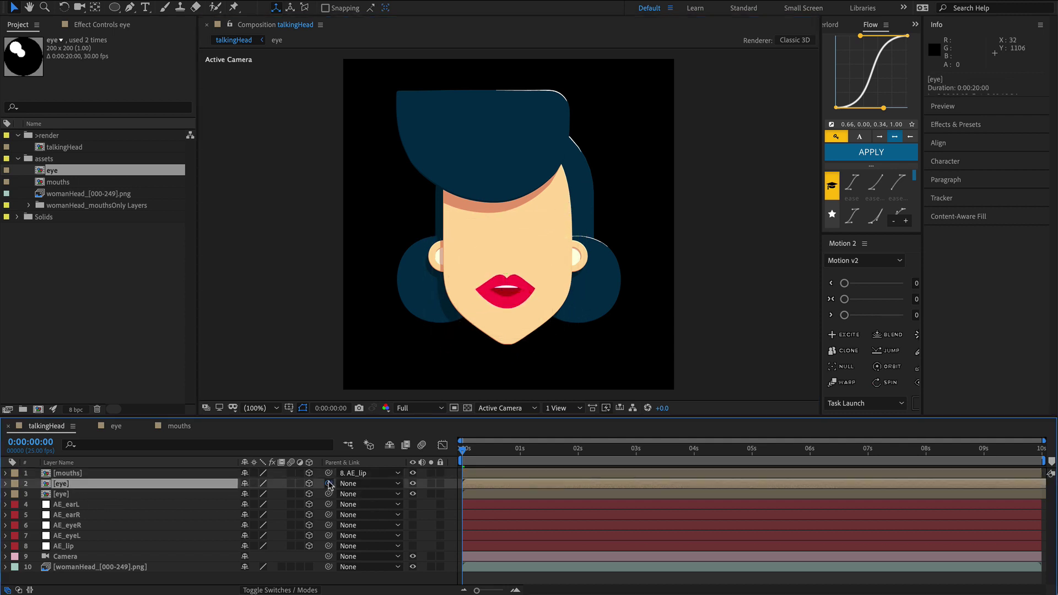
left_click_drag(300, 475, 91, 535)
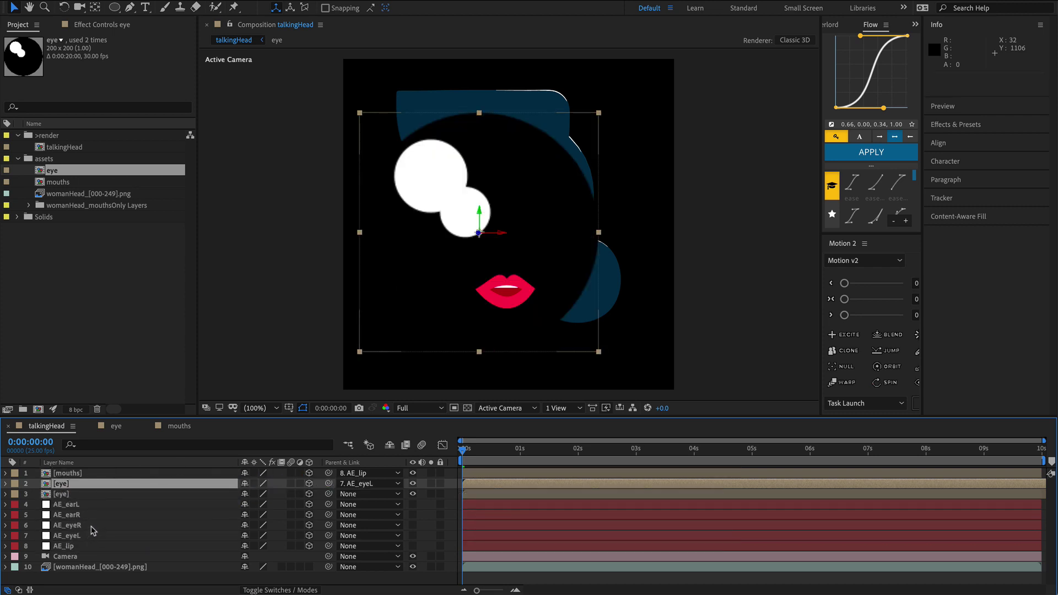
left_click(71, 495)
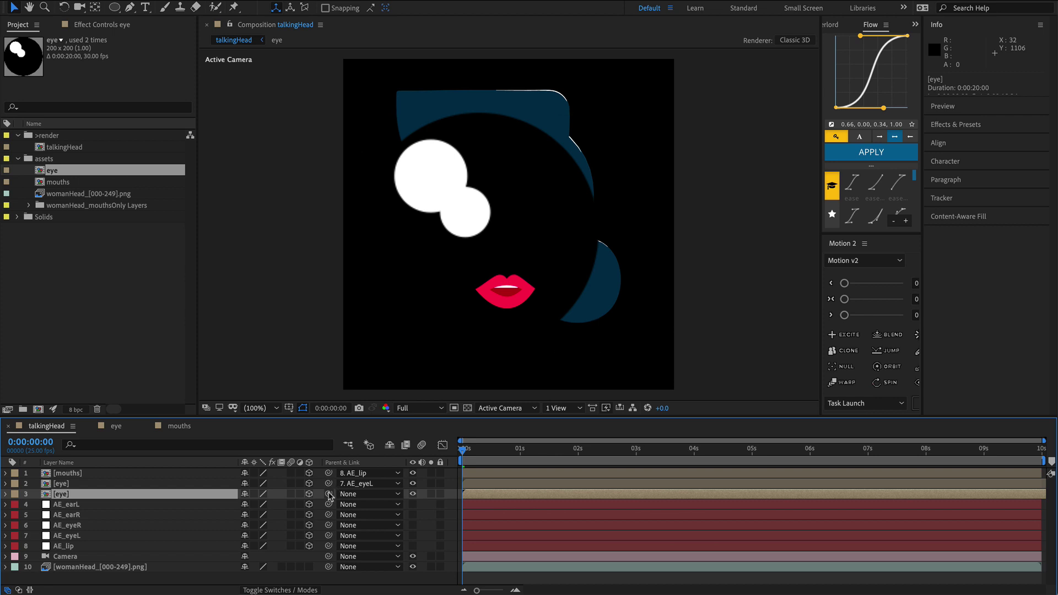
left_click_drag(329, 493, 103, 528)
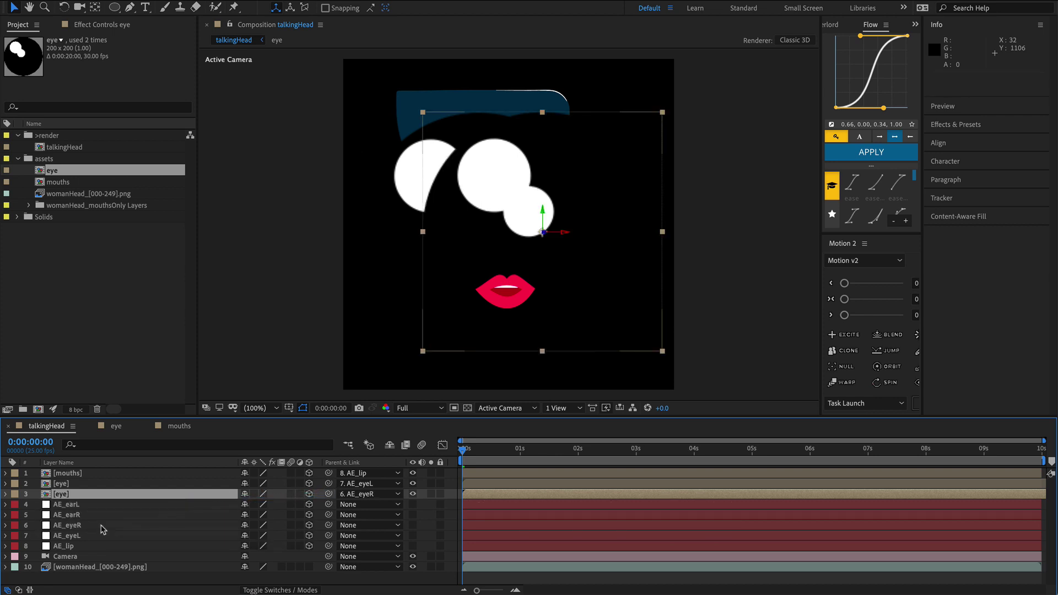
Step: Scale both eye layers down together proportionally until they fit the face
left_click(76, 485)
left_click(80, 494, "shift")
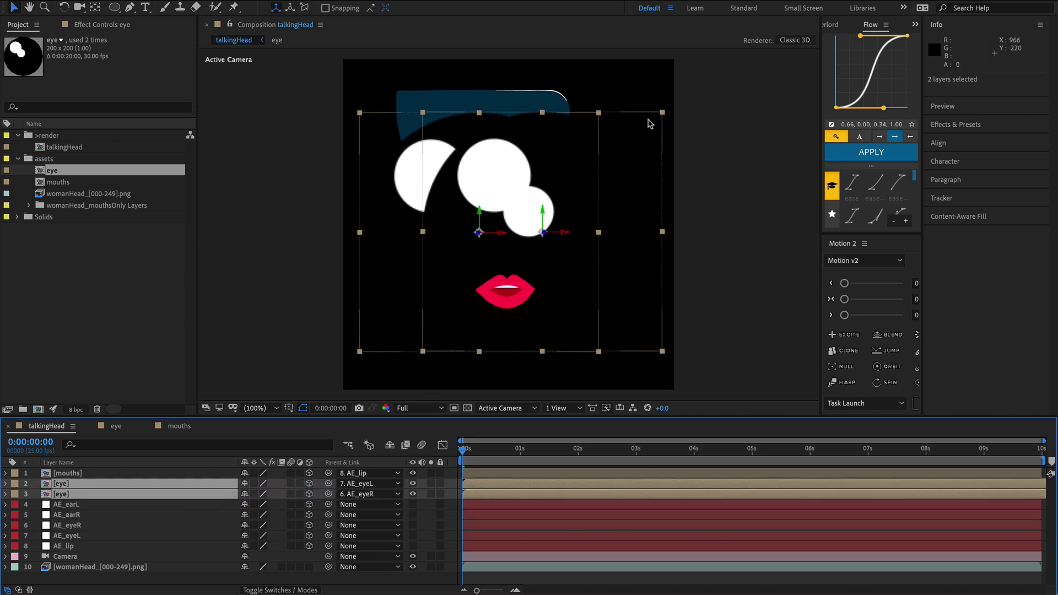
left_click_drag(662, 113, 554, 220)
key("ctrl+shift+a")
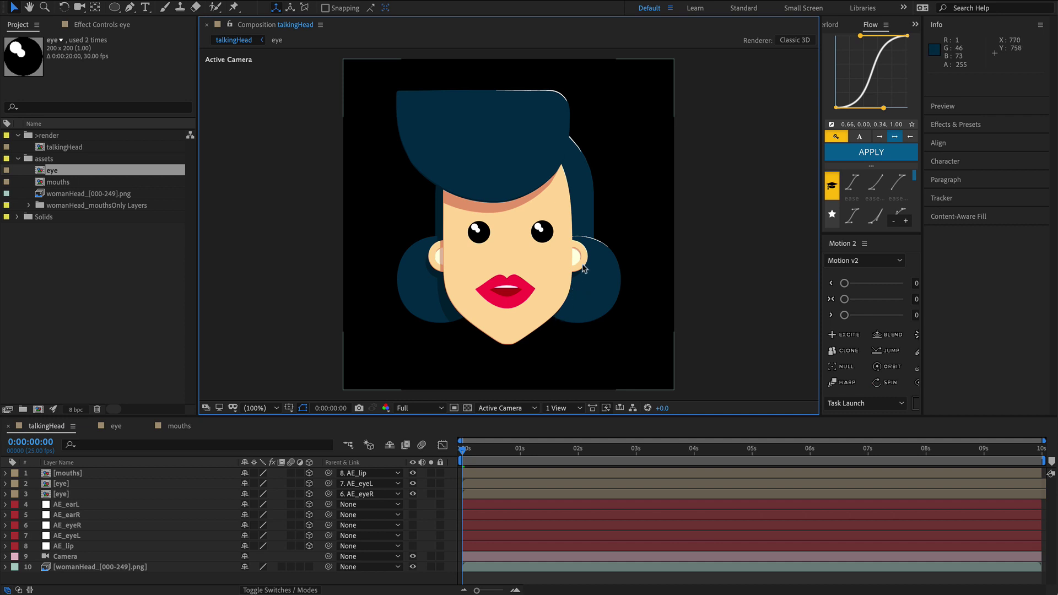
Step: Create a white ellipse shape layer, rename it "earing" and make it a 3D layer
double_click(115, 7)
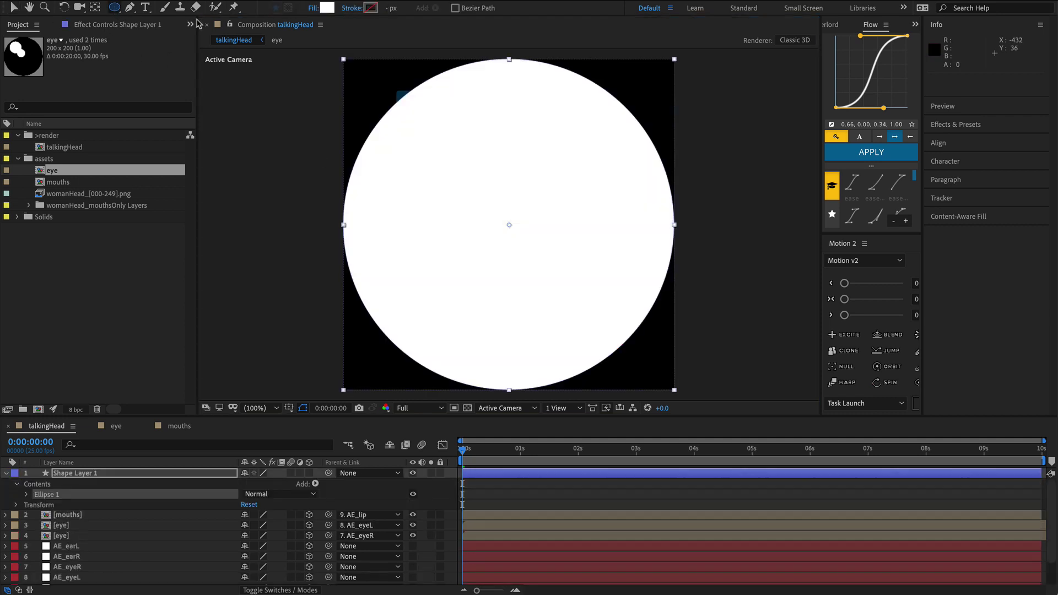
left_click(94, 477)
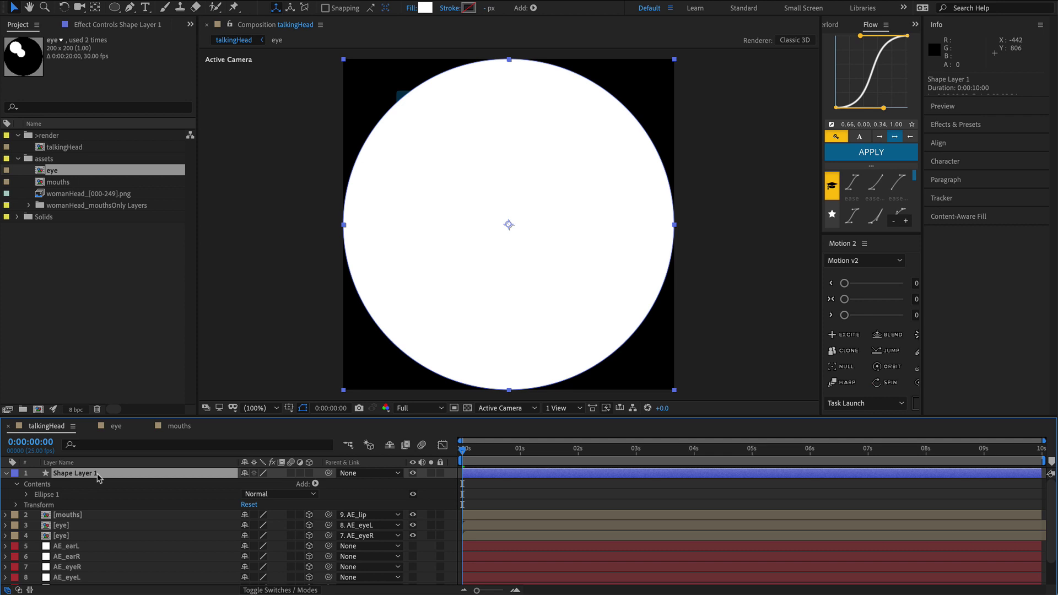
type("earing")
key("Return")
left_click(309, 473)
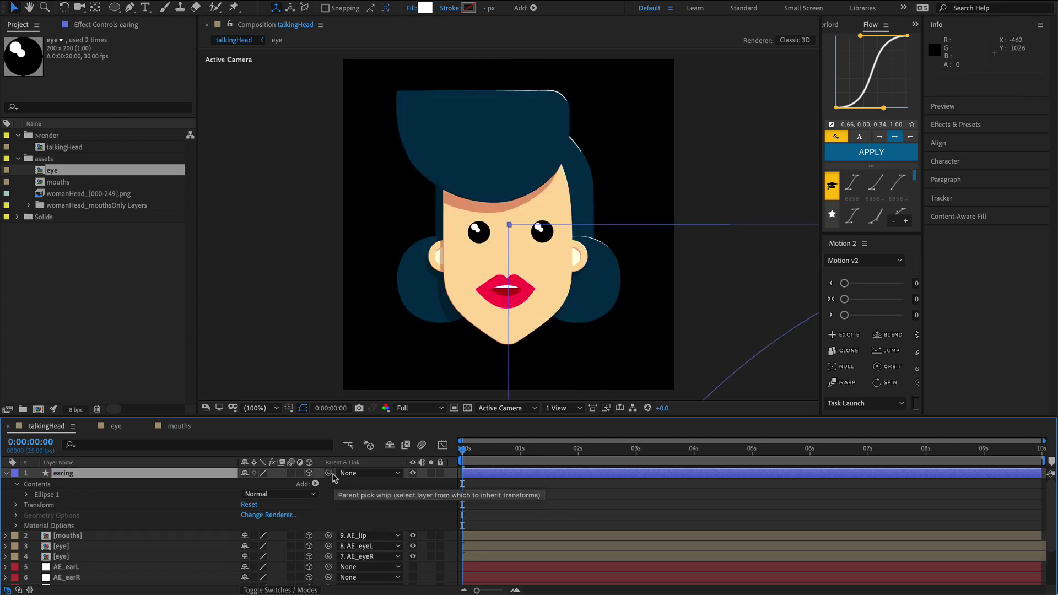
Step: Parent earing to AE_earL at the null's position and set its ellipse path size to 13.1
left_click_drag(330, 473, 97, 561)
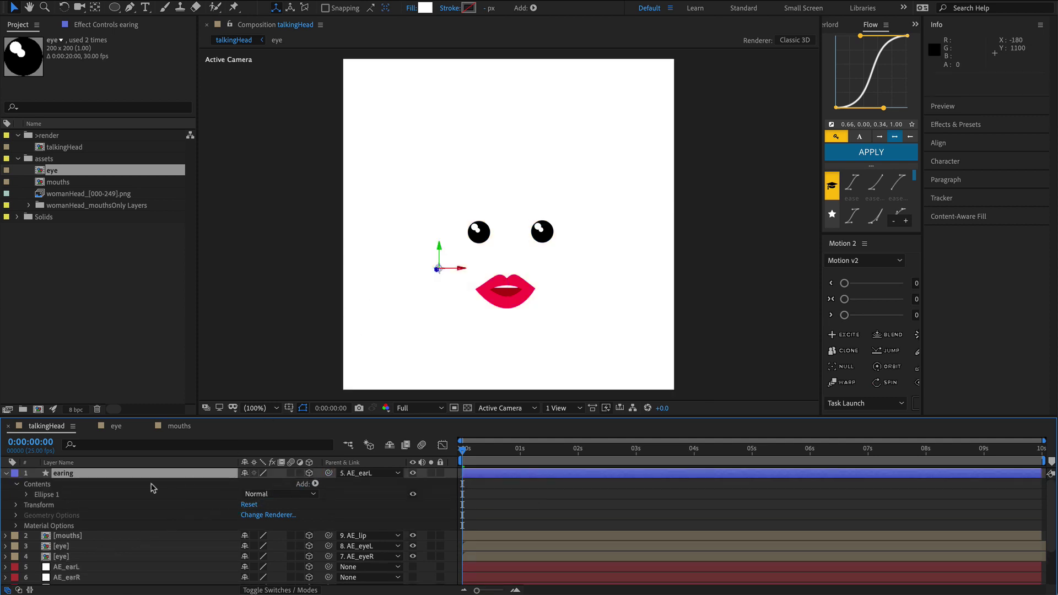
left_click(102, 443)
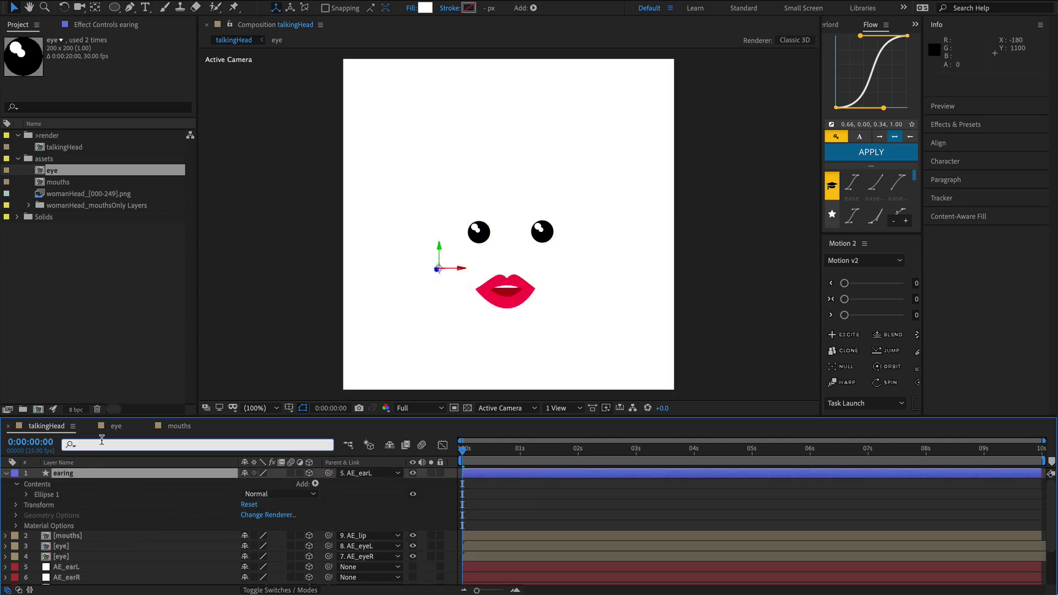
type("size")
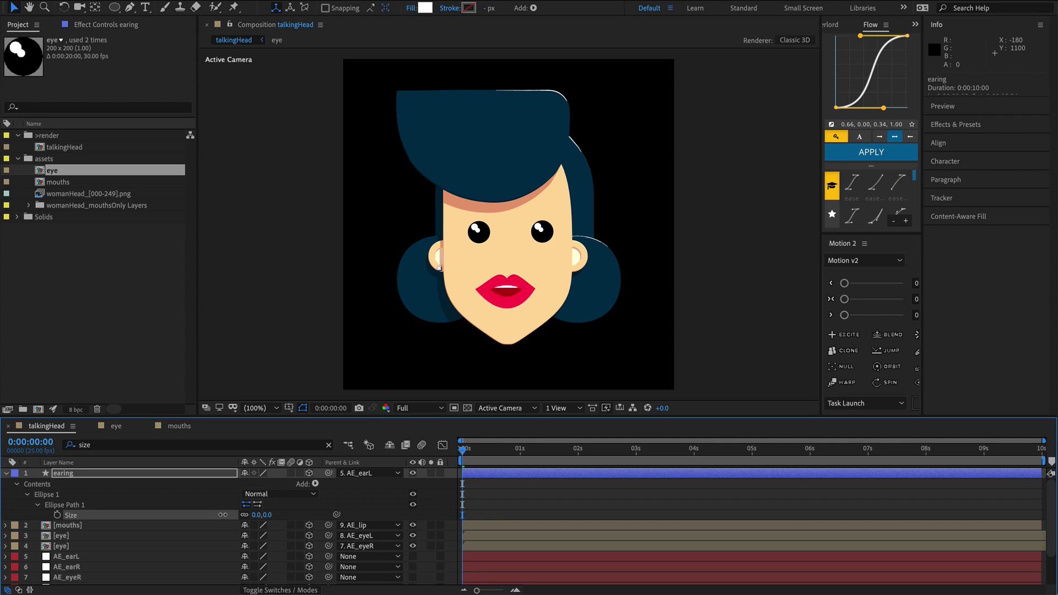
left_click_drag(222, 514, 259, 514)
Step: Duplicate the earing layer, attach the copy to AE_earR at the null's position, and preview the animation
key("ctrl+d")
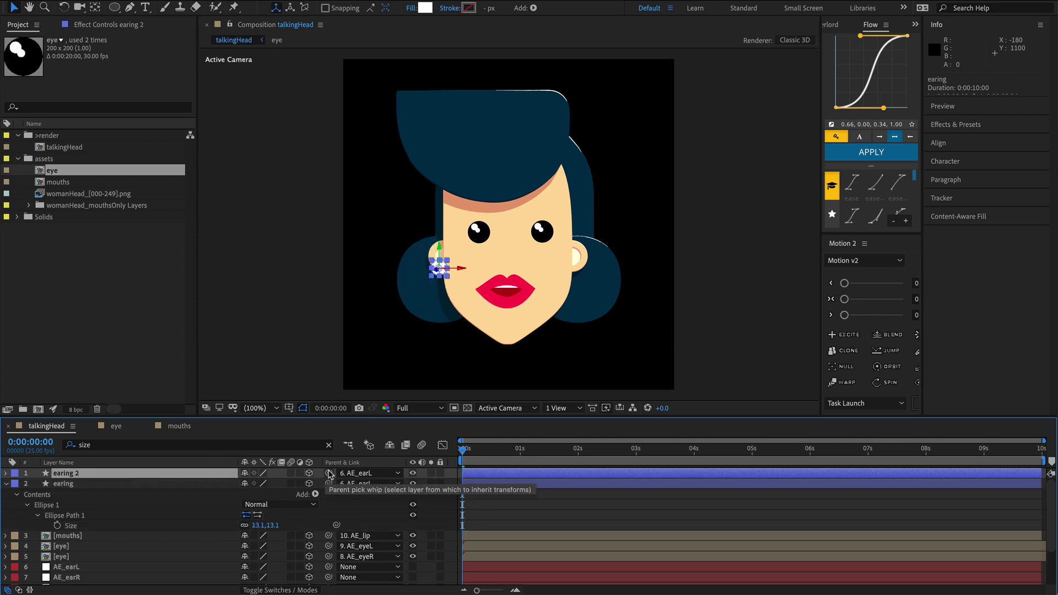
left_click_drag(328, 474, 69, 577)
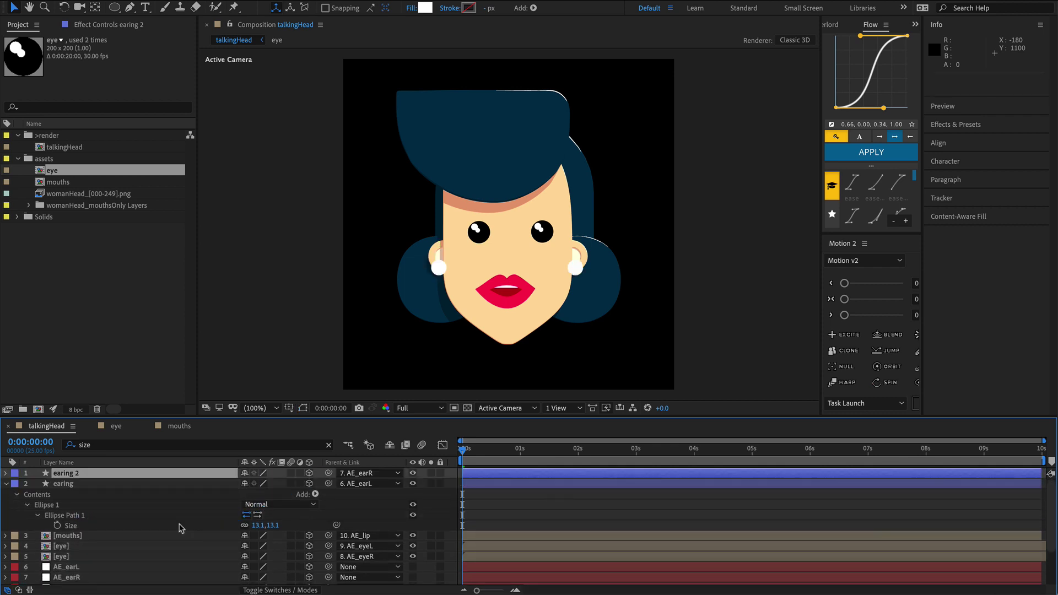
key("space")
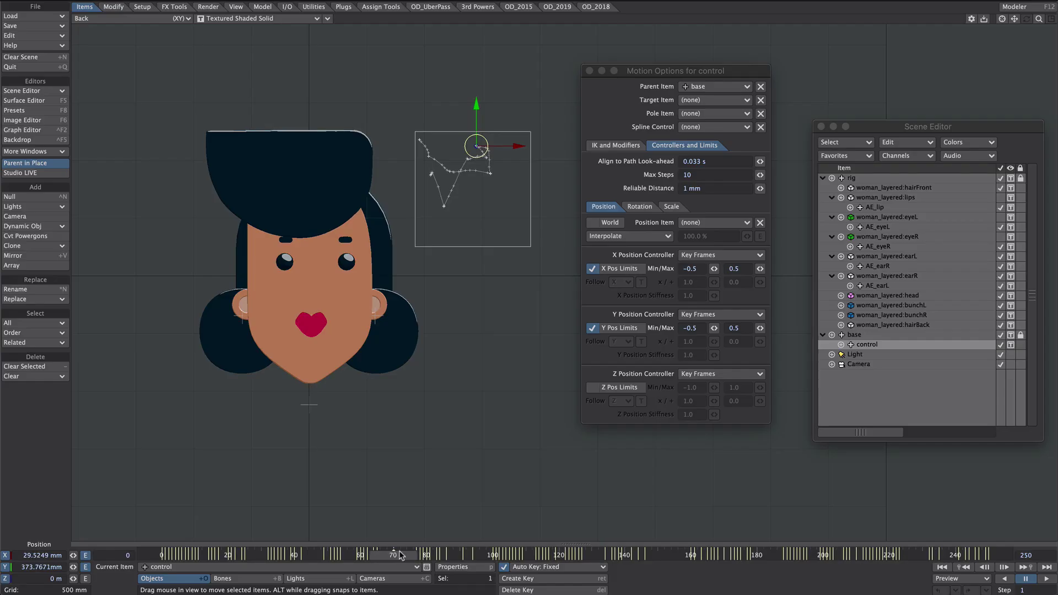
Step: Switch to LightWave, adjust the Y follow multiplier of woman_layered:lips to about -1.09, and send AE_lip to After Effects
left_click(876, 197)
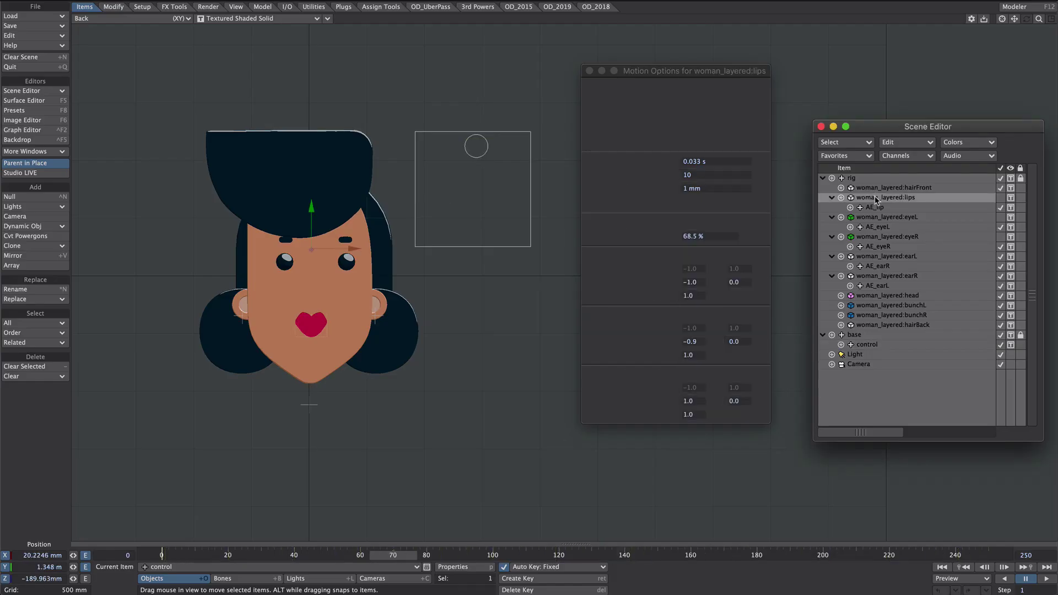
left_click_drag(714, 342, 711, 342)
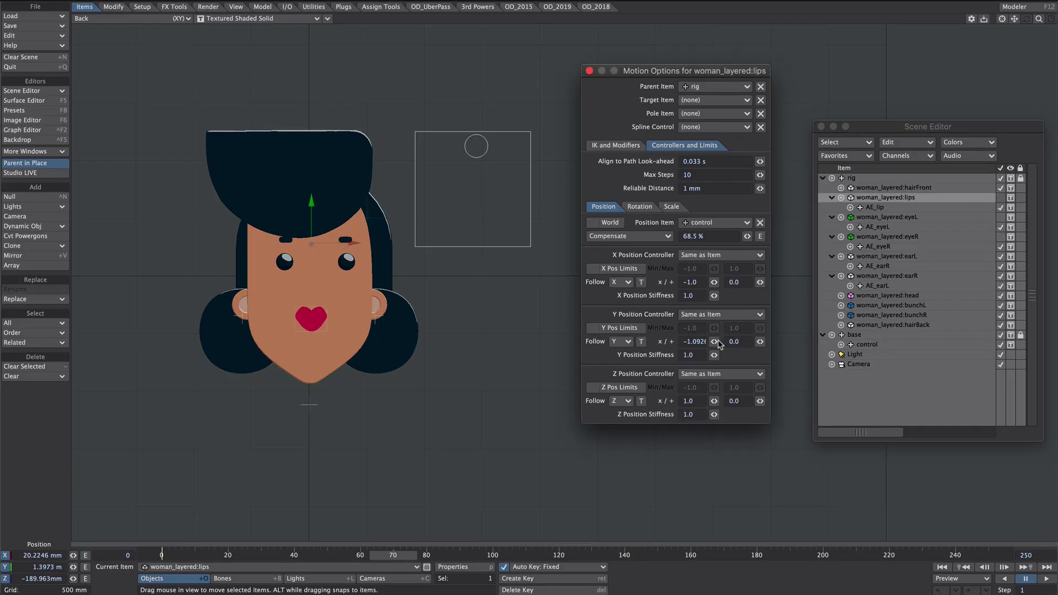
key("Down")
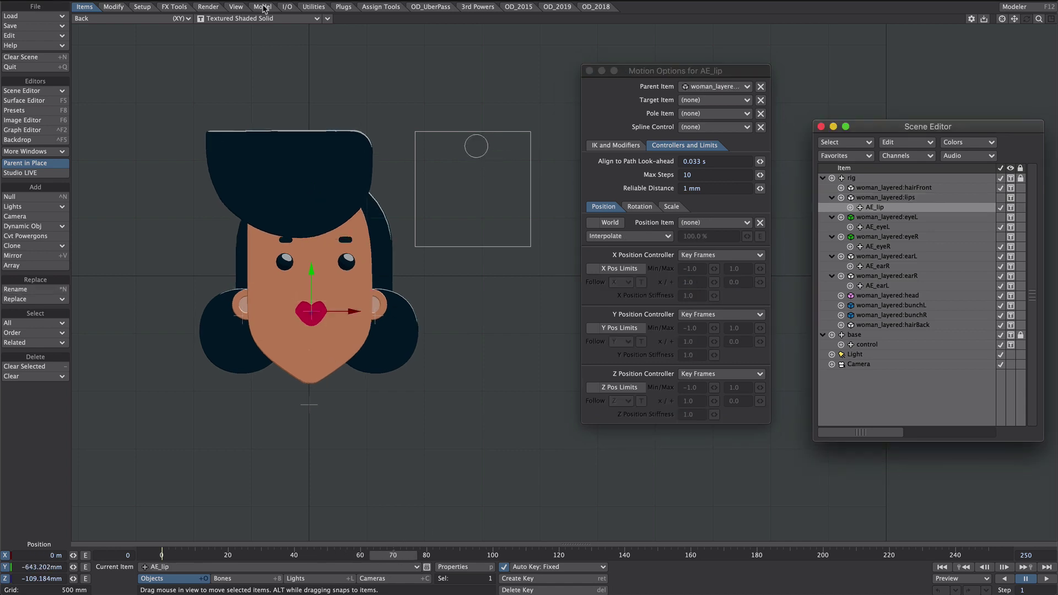
left_click(287, 7)
left_click(27, 197)
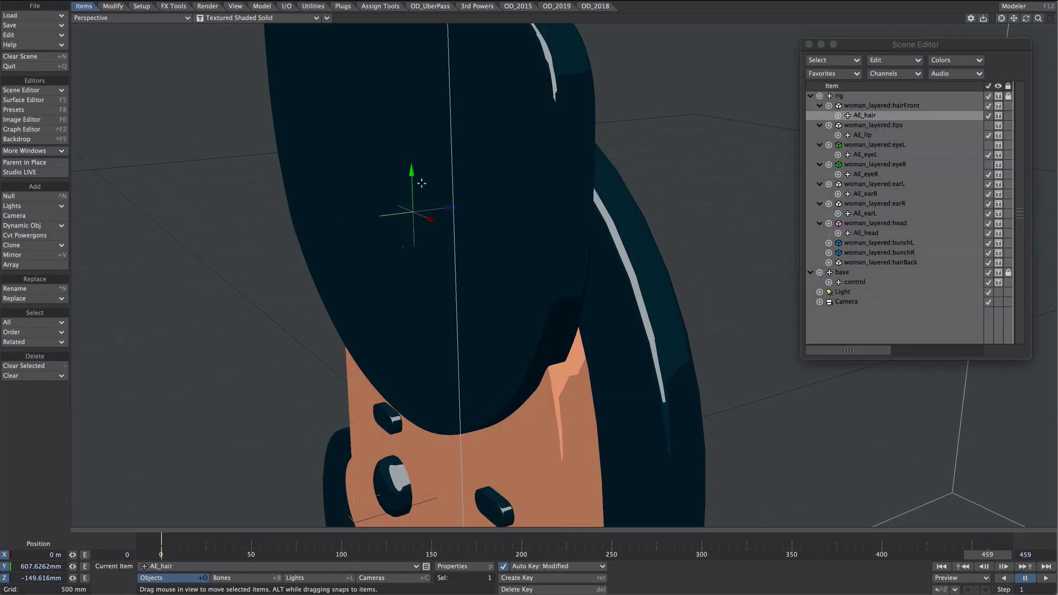
Step: Select the AE_head and AE_hair nulls together and send them to After Effects
left_click(875, 223)
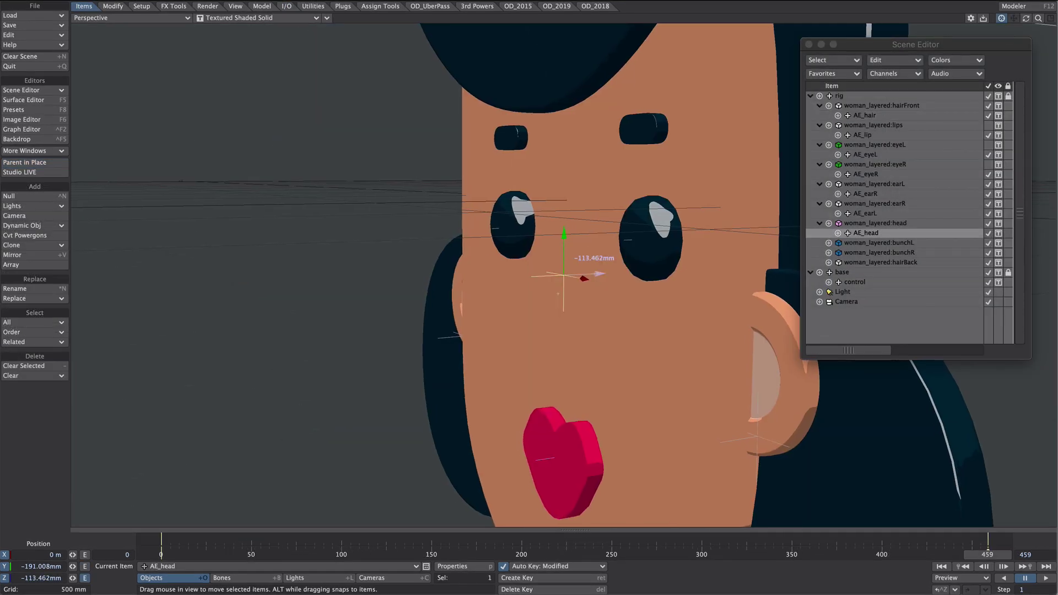
left_click(874, 116, "ctrl")
left_click(286, 6)
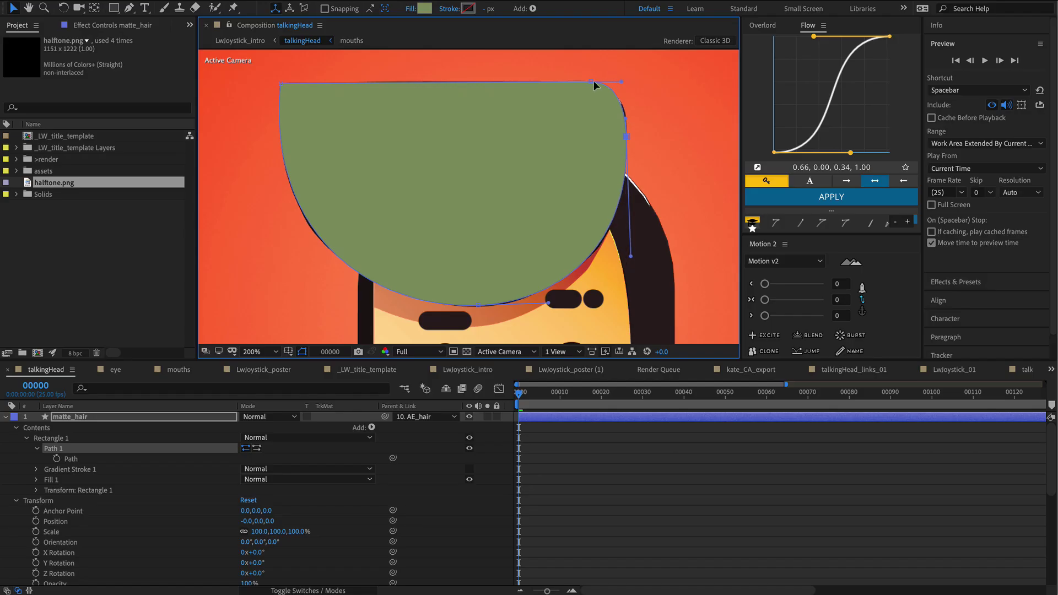
Step: Switch to After Effects, preview the matte_hair shape's motion, and add halftone.png to talkingHead over the hair
key("space")
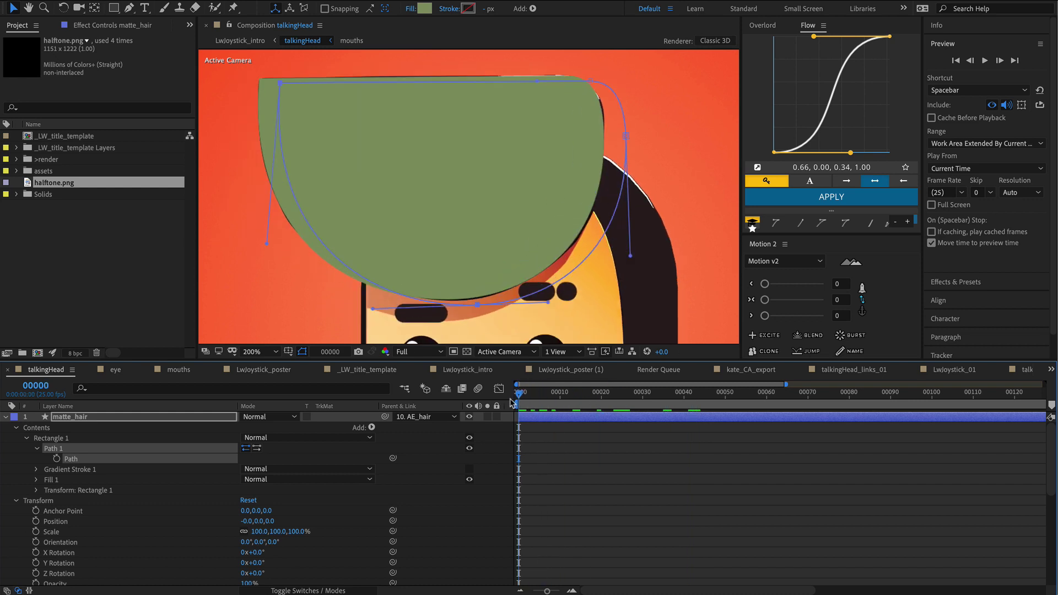
key("space")
left_click_drag(77, 186, 320, 216)
scroll(370, 309, "down", 2)
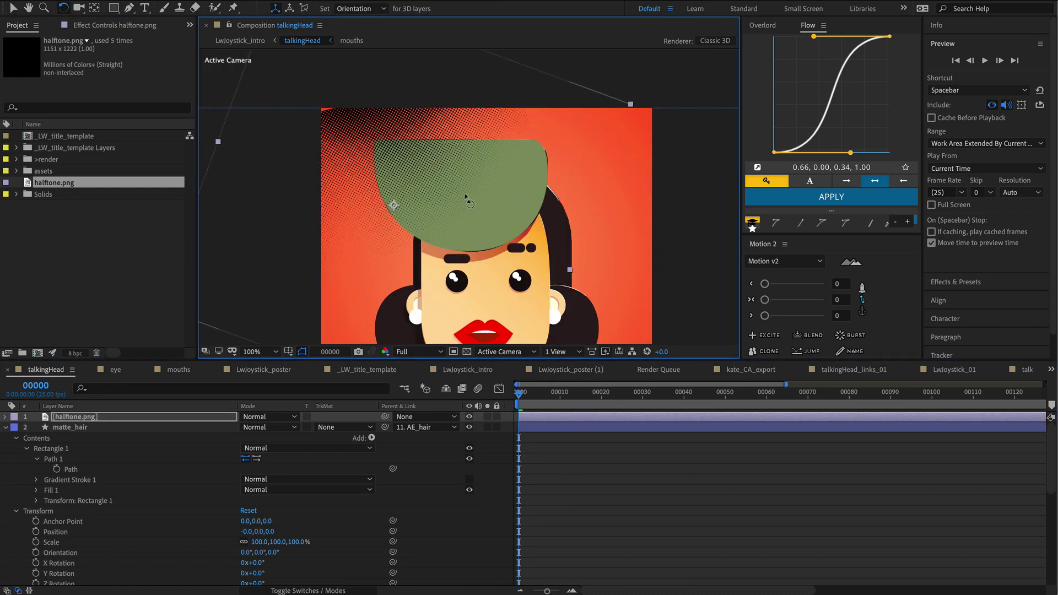
Step: Place halftone.png below matte_hair with an alpha track matte and set its Fill effect color to white (FFFFFF)
key("ctrl+[")
left_click(342, 427)
left_click(352, 441)
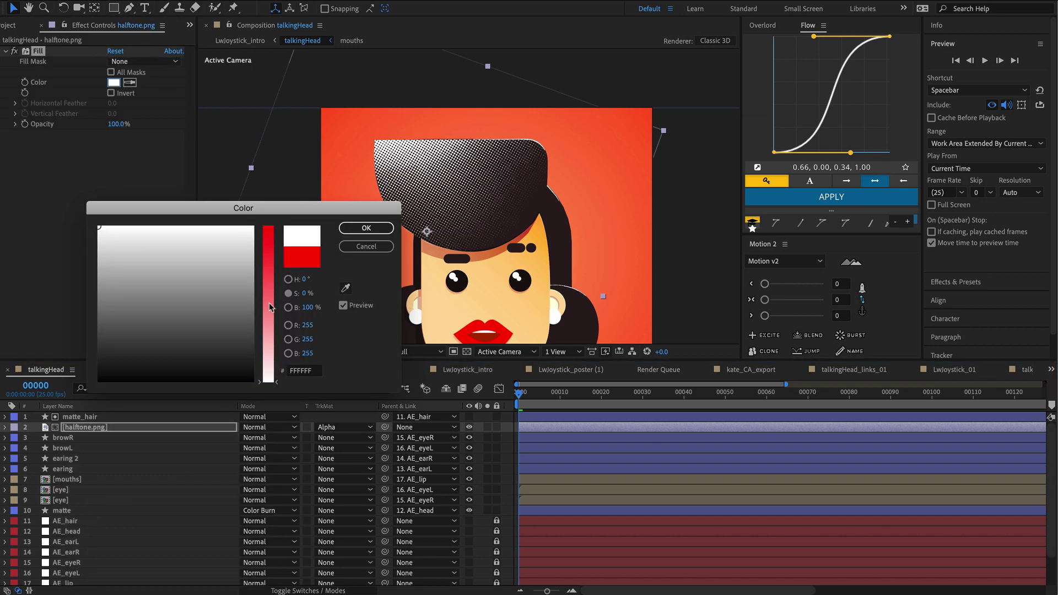
key("Return")
Step: Set halftone.png's opacity to 23%, nudge it slightly up over the hair, and scrub the timeline to check it
key("t")
left_click_drag(247, 438, 221, 433)
mouse_move(306, 251)
left_mouse_down()
mouse_move(292, 233)
mouse_move(302, 242)
left_mouse_up()
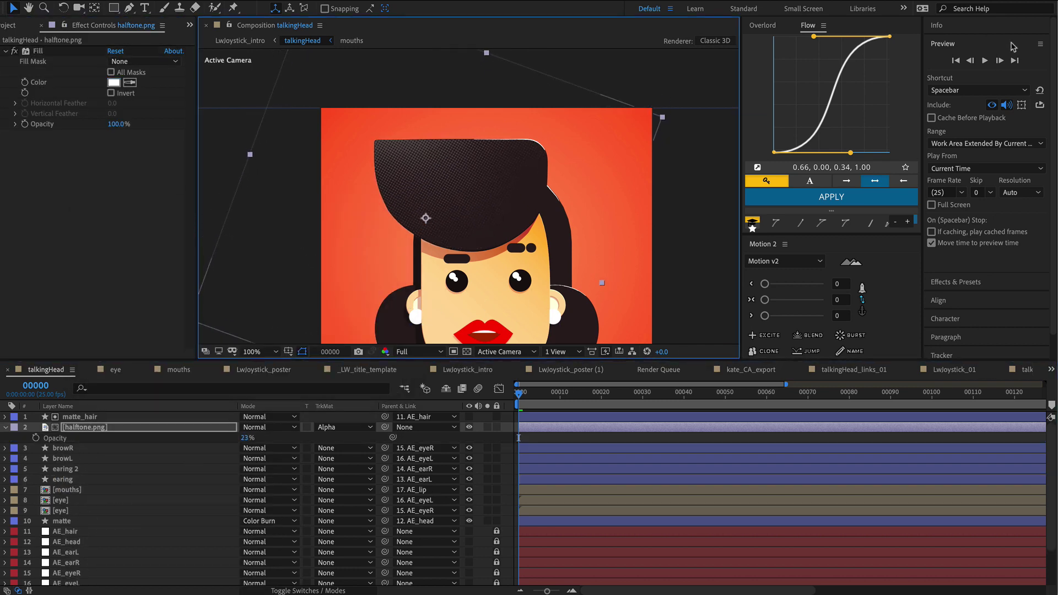
left_click_drag(573, 392, 547, 392)
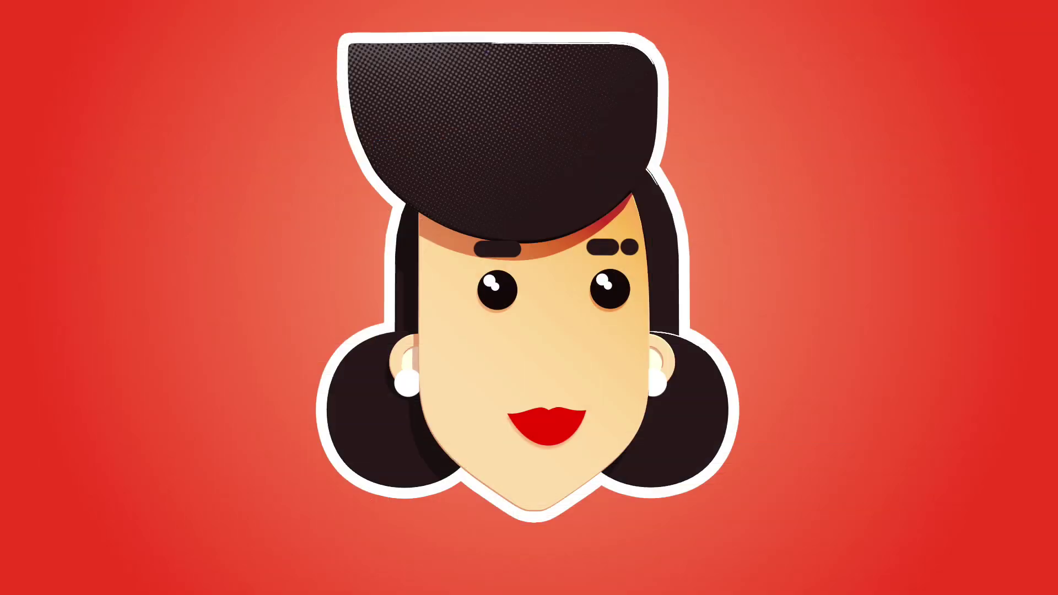